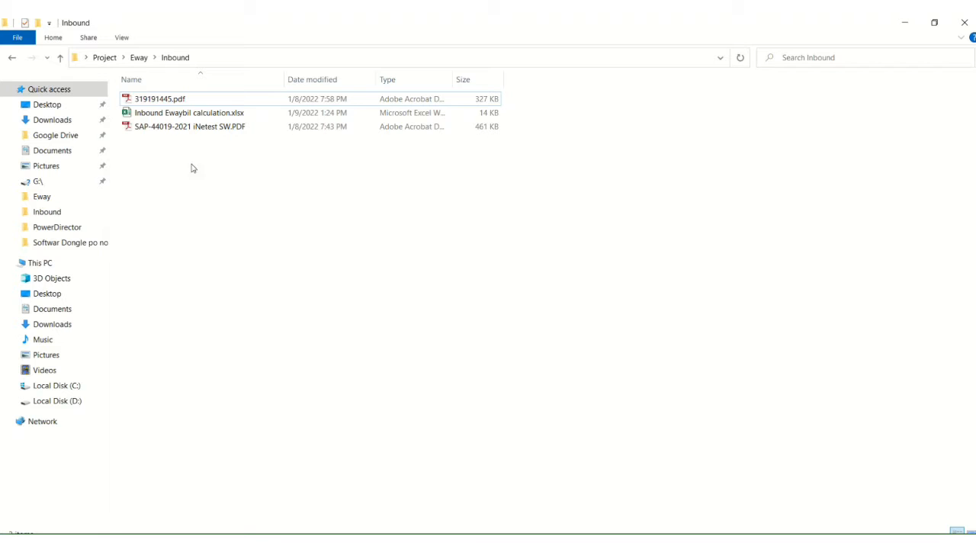
{"action": "double_click", "coordinate": [188, 130]}
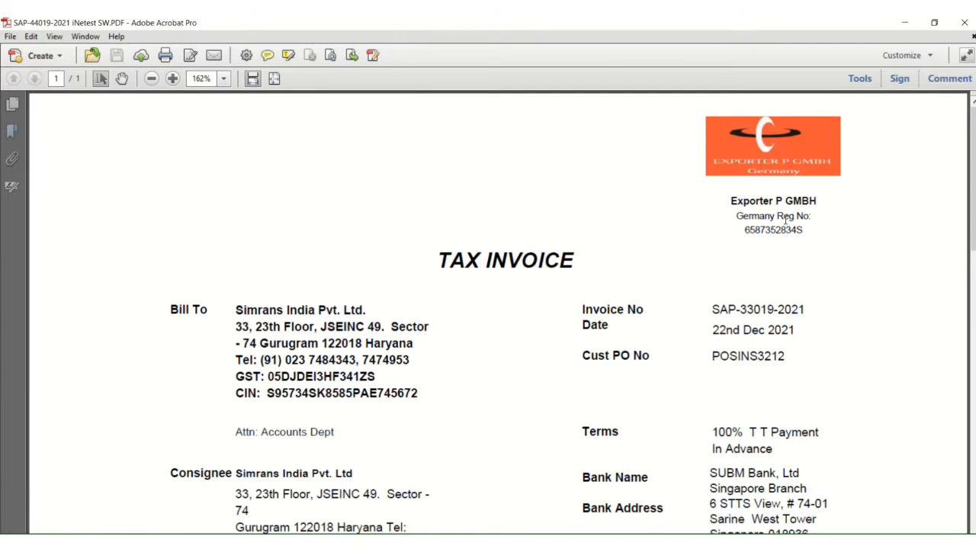
{"action": "scroll", "coordinate": [796, 219], "scroll_direction": "down", "scroll_amount": 3}
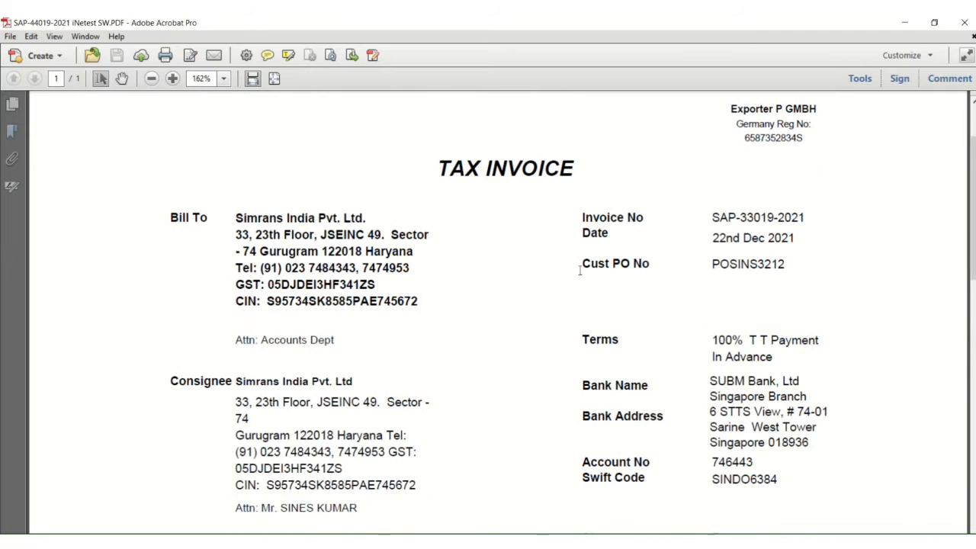
{"action": "scroll", "coordinate": [564, 268], "scroll_direction": "down", "scroll_amount": 5}
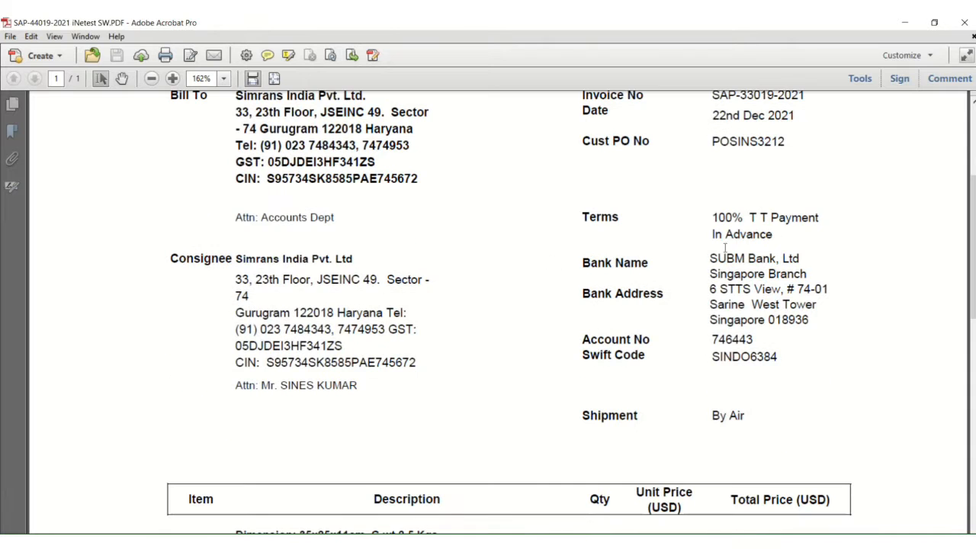
{"action": "scroll", "coordinate": [647, 311], "scroll_direction": "down", "scroll_amount": 10}
{"action": "scroll", "coordinate": [762, 285], "scroll_direction": "up", "scroll_amount": 3}
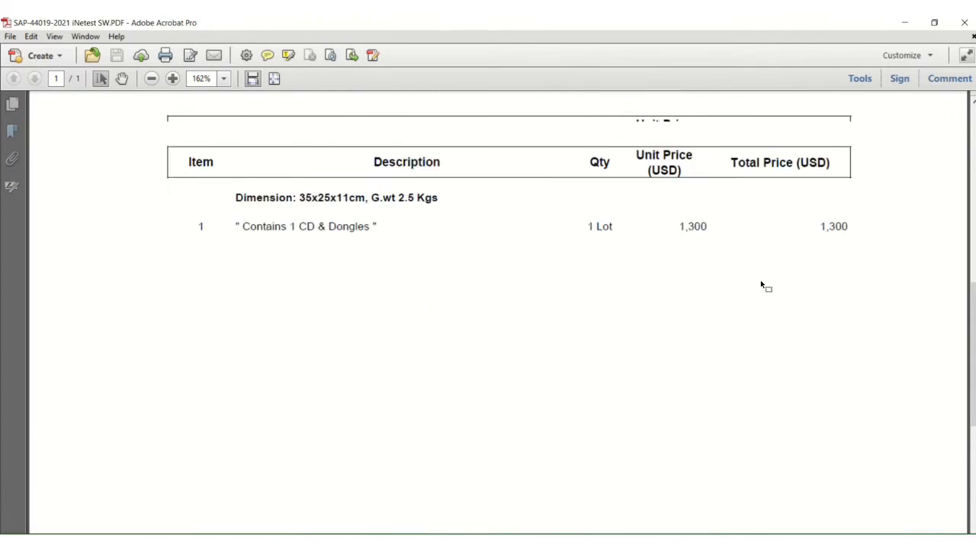
{"action": "left_click_drag", "start_coordinate": [818, 287], "coordinate": [833, 283]}
{"action": "left_click", "coordinate": [820, 331]}
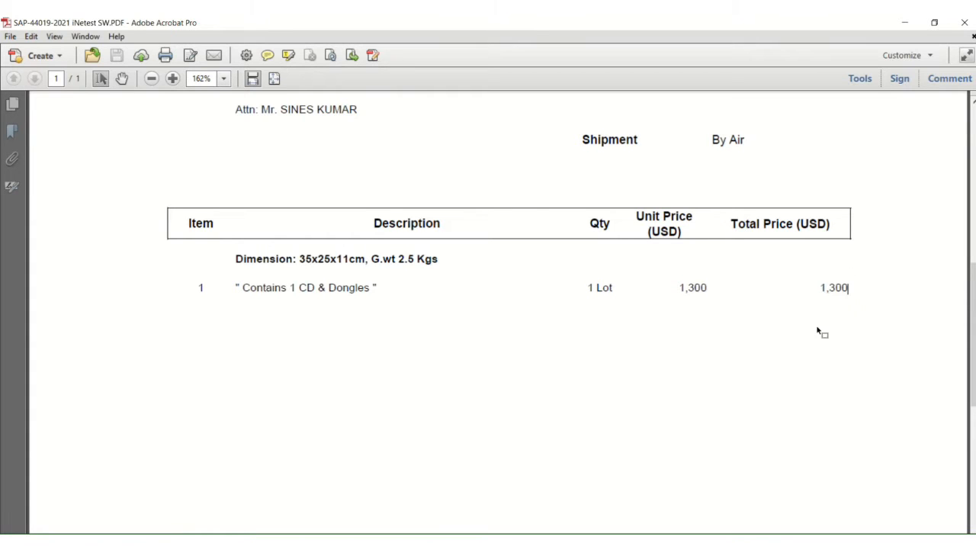
{"action": "left_click", "coordinate": [964, 22]}
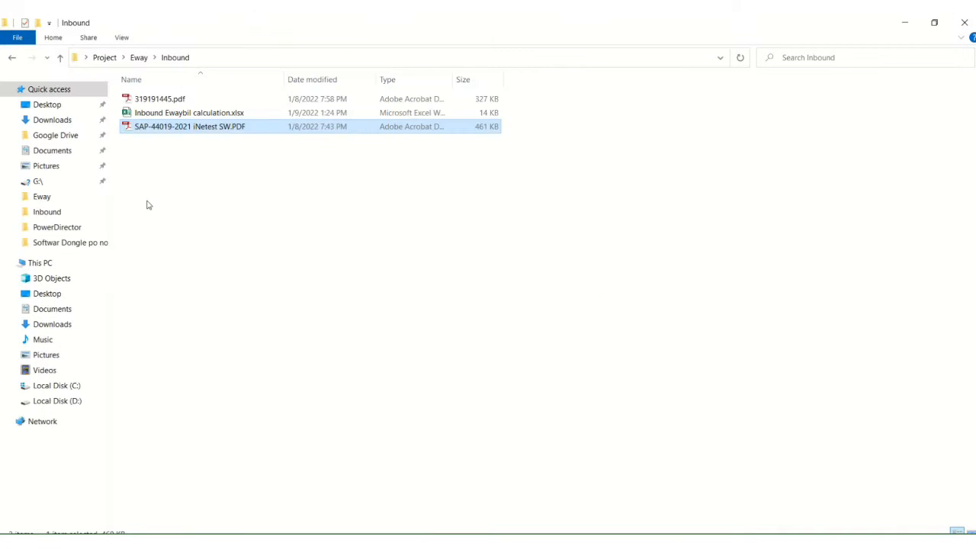
{"action": "double_click", "coordinate": [160, 99]}
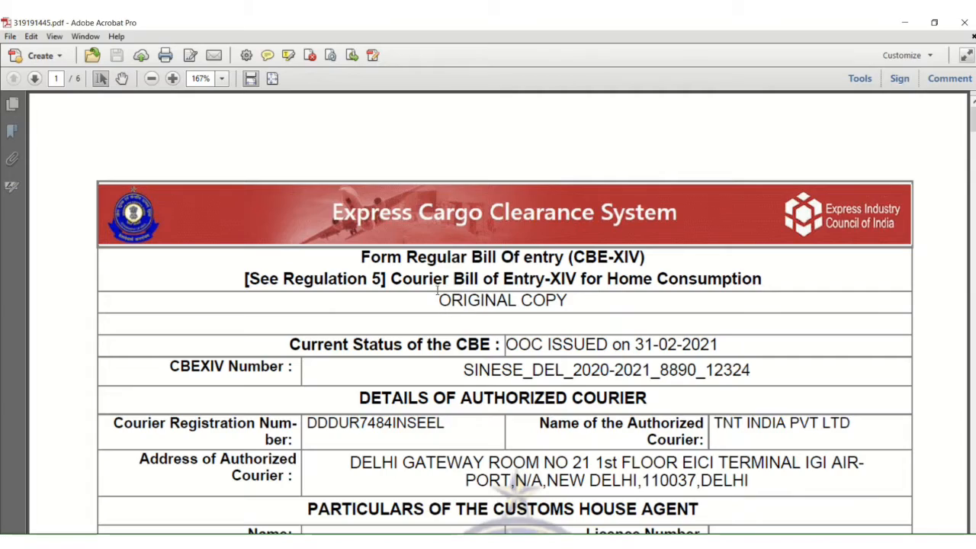
Step: Scroll the bill of entry to page 3: invoice value 1300 USD, freight 5298 INR, insurance 1073 INR
{"action": "scroll", "coordinate": [430, 290], "scroll_direction": "down", "scroll_amount": 3}
{"action": "scroll", "coordinate": [431, 290], "scroll_direction": "down", "scroll_amount": 20}
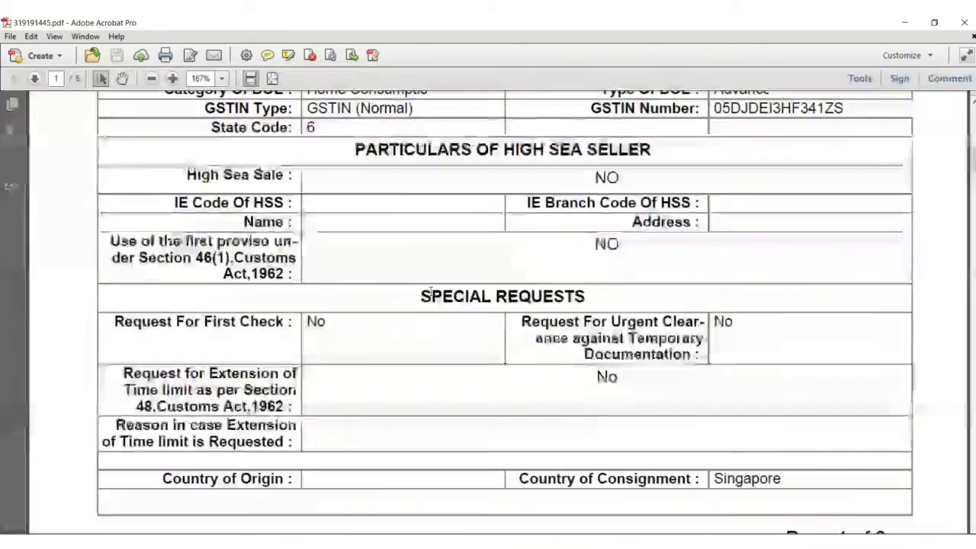
{"action": "scroll", "coordinate": [431, 290], "scroll_direction": "down", "scroll_amount": 20}
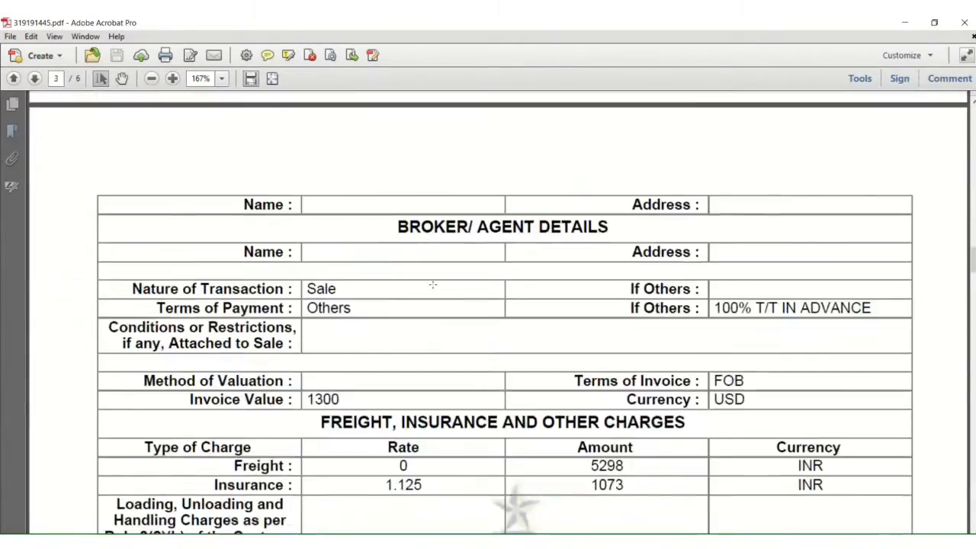
{"action": "scroll", "coordinate": [436, 283], "scroll_direction": "down", "scroll_amount": 20}
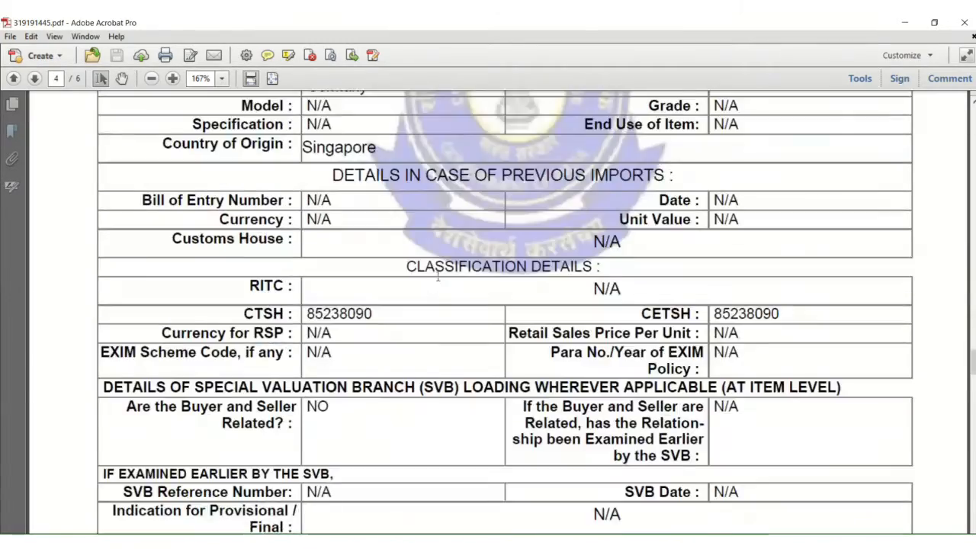
{"action": "scroll", "coordinate": [449, 265], "scroll_direction": "down", "scroll_amount": 10}
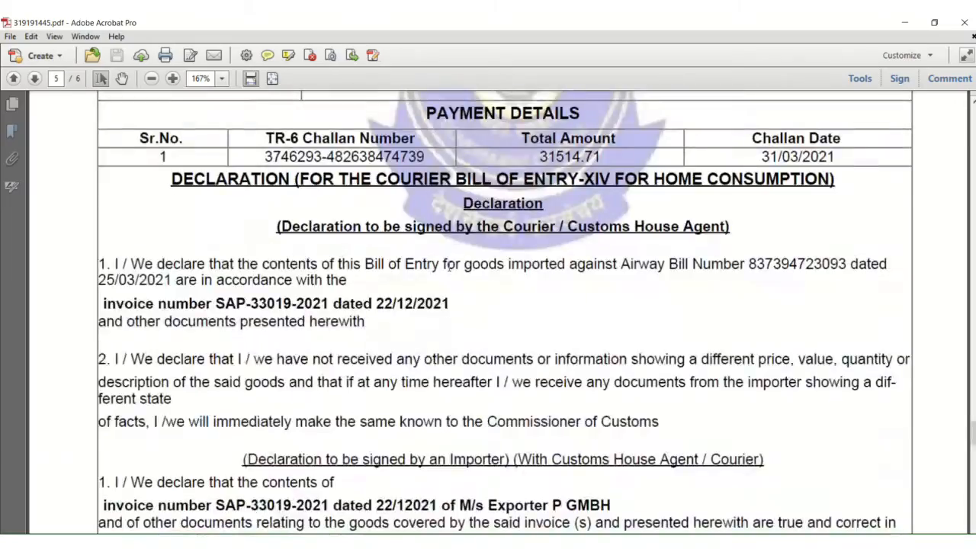
{"action": "scroll", "coordinate": [449, 265], "scroll_direction": "up", "scroll_amount": 18}
{"action": "scroll", "coordinate": [449, 265], "scroll_direction": "up", "scroll_amount": 20}
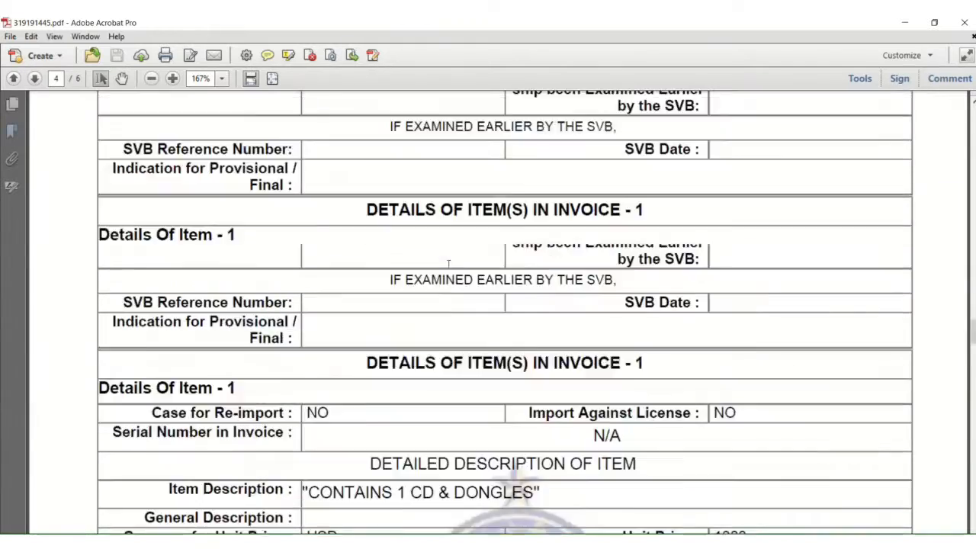
{"action": "scroll", "coordinate": [322, 478], "scroll_direction": "up", "scroll_amount": 12}
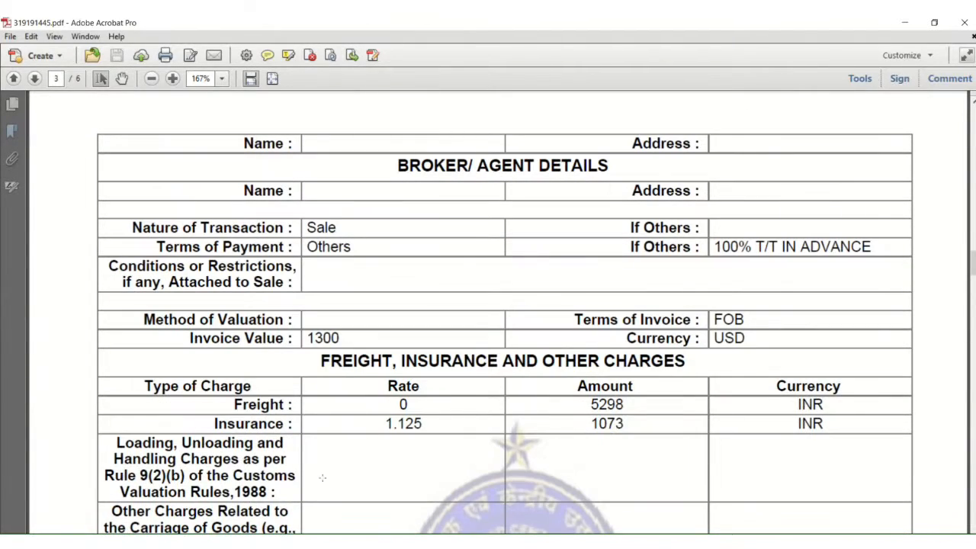
Step: Go to the e-way bill site and log in with the saved account credentials
{"action": "left_click", "coordinate": [212, 47]}
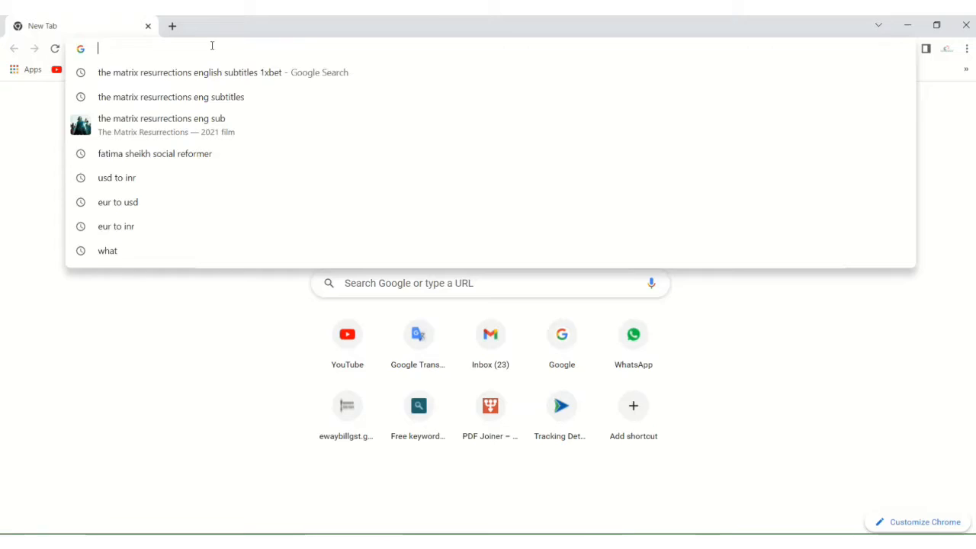
{"action": "type", "text": "eway"}
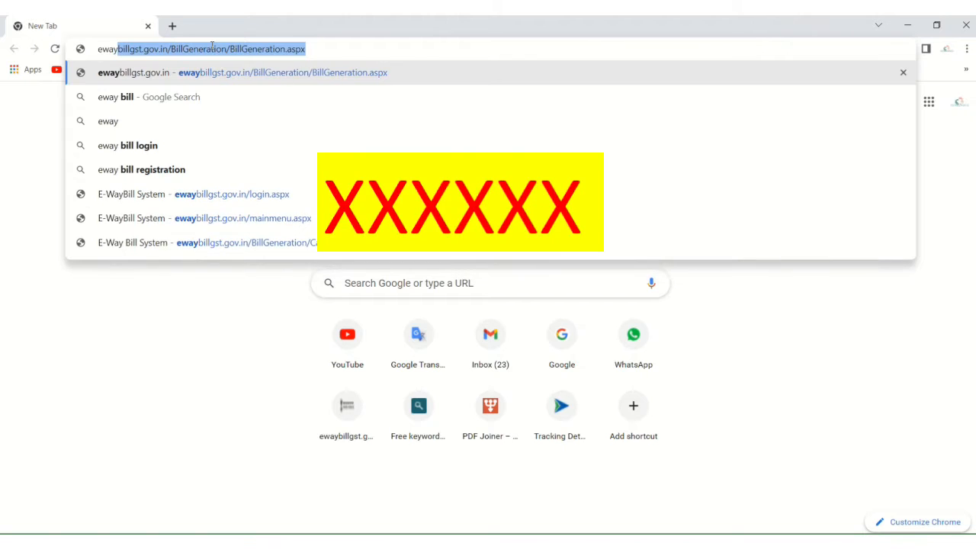
{"action": "key", "text": "Return"}
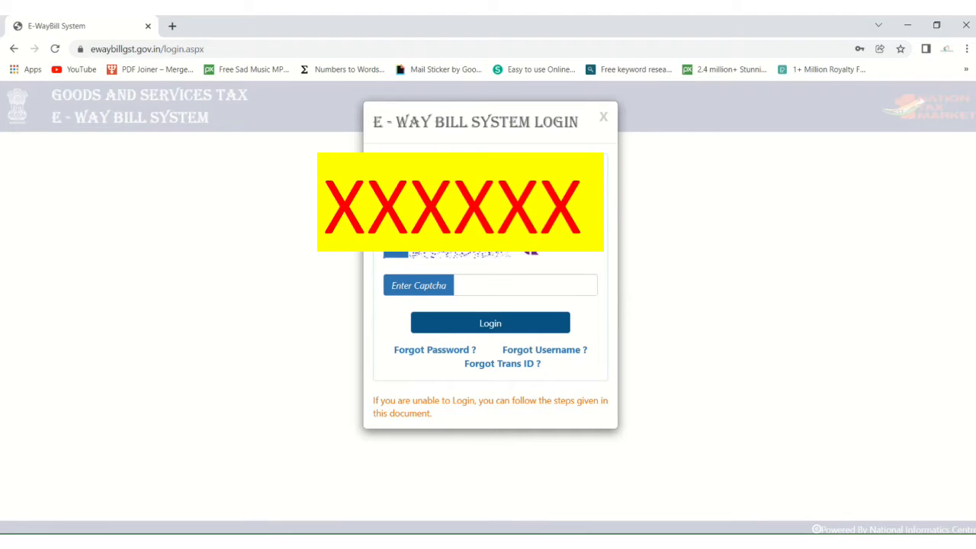
{"action": "left_click", "coordinate": [507, 208]}
{"action": "left_click", "coordinate": [304, 273]}
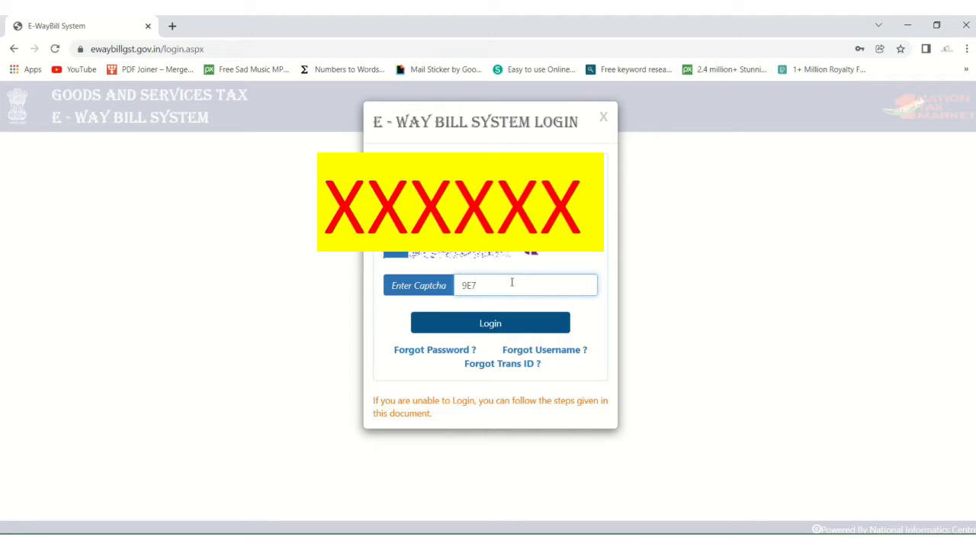
{"action": "left_click", "coordinate": [498, 323]}
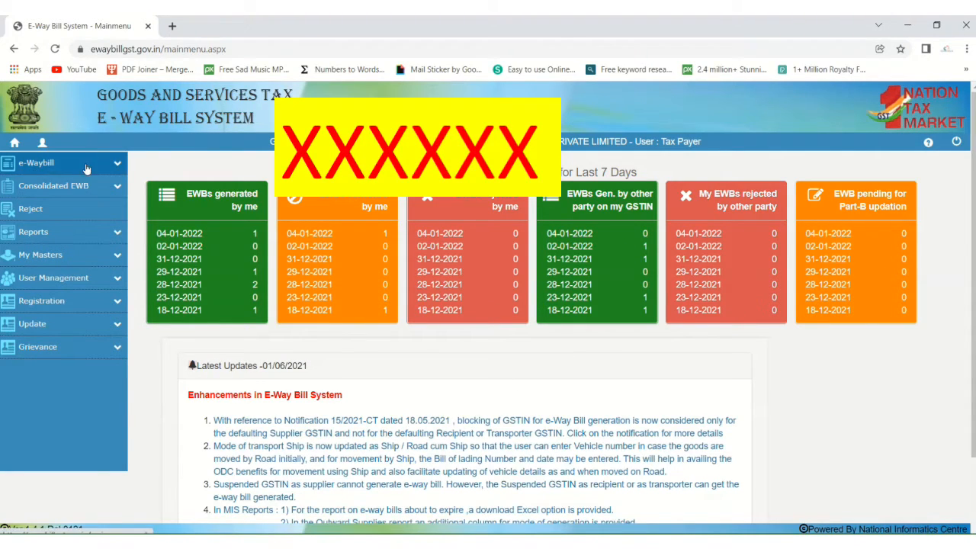
Step: Start a new e-way bill with supply type Inward and sub type Import
{"action": "left_click", "coordinate": [122, 164]}
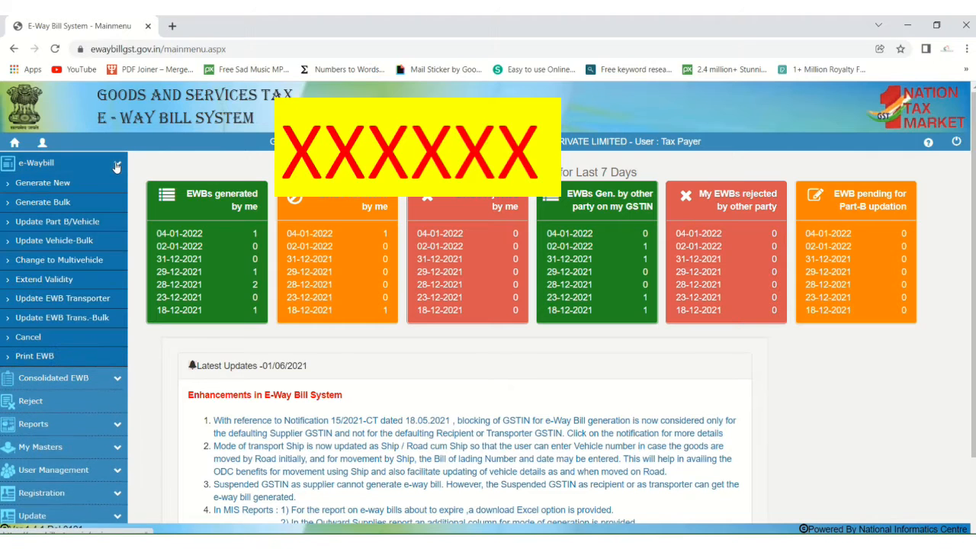
{"action": "left_click", "coordinate": [38, 183]}
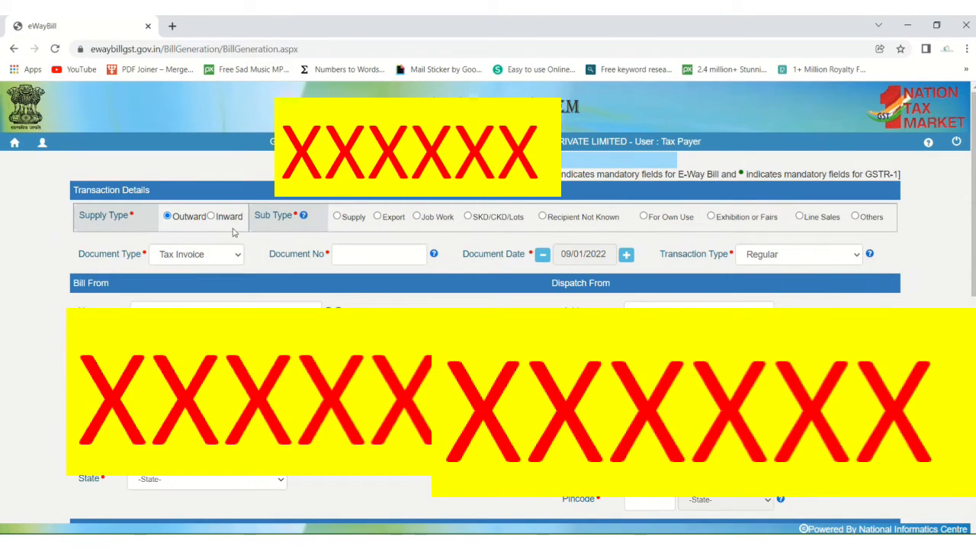
{"action": "left_click", "coordinate": [212, 217]}
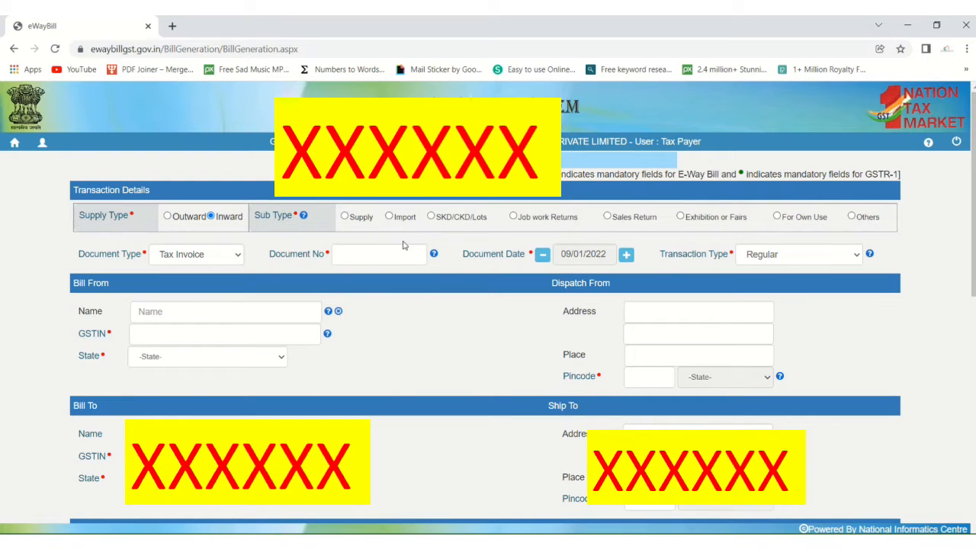
{"action": "left_click", "coordinate": [389, 217]}
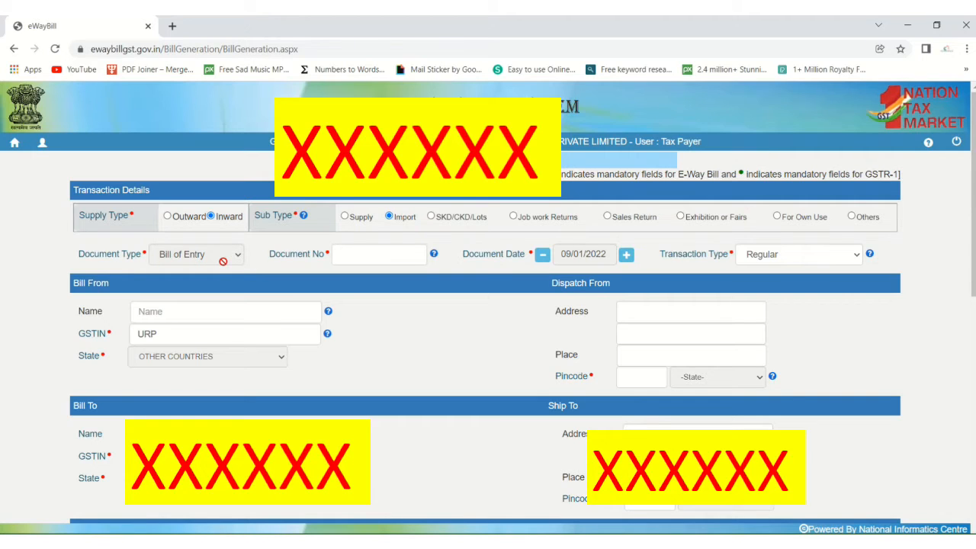
{"action": "left_click", "coordinate": [385, 255]}
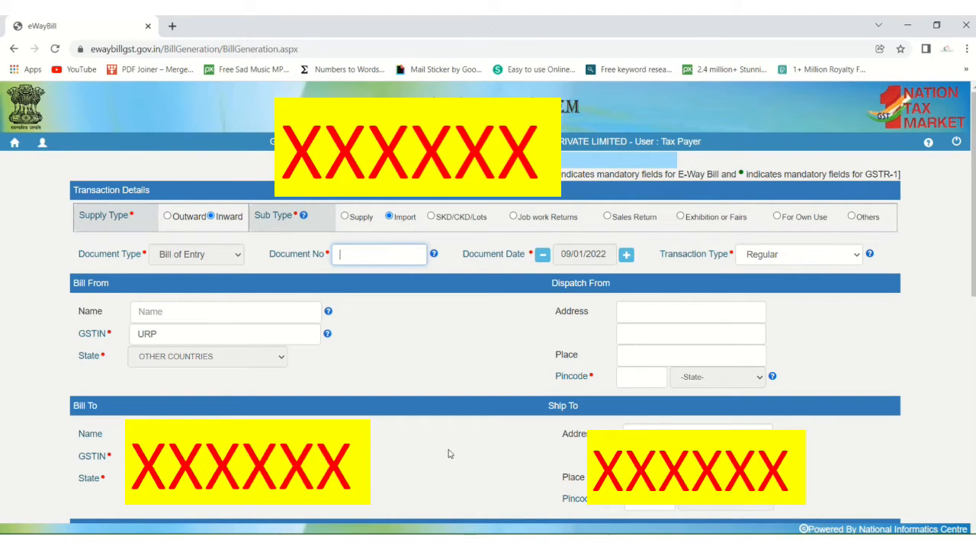
{"action": "key", "text": "alt+Tab"}
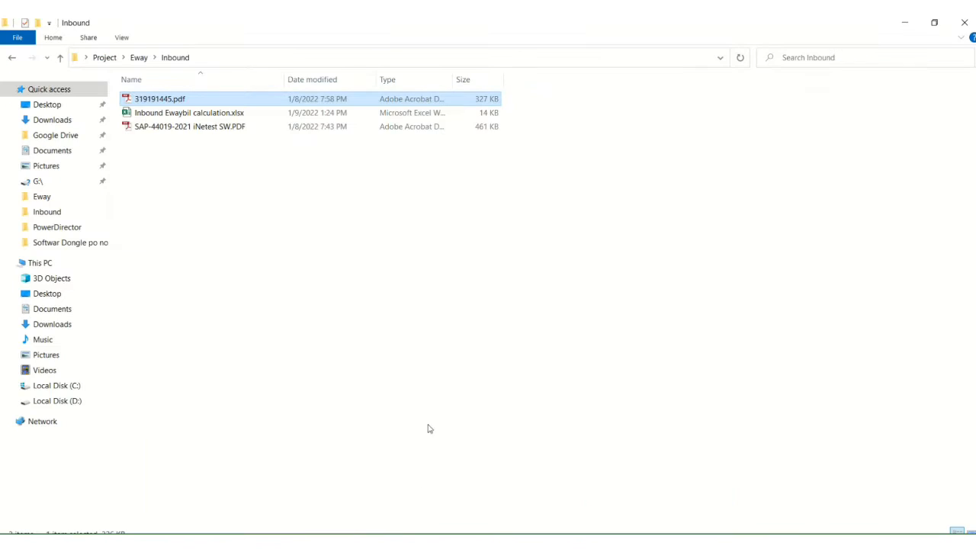
{"action": "double_click", "coordinate": [171, 98]}
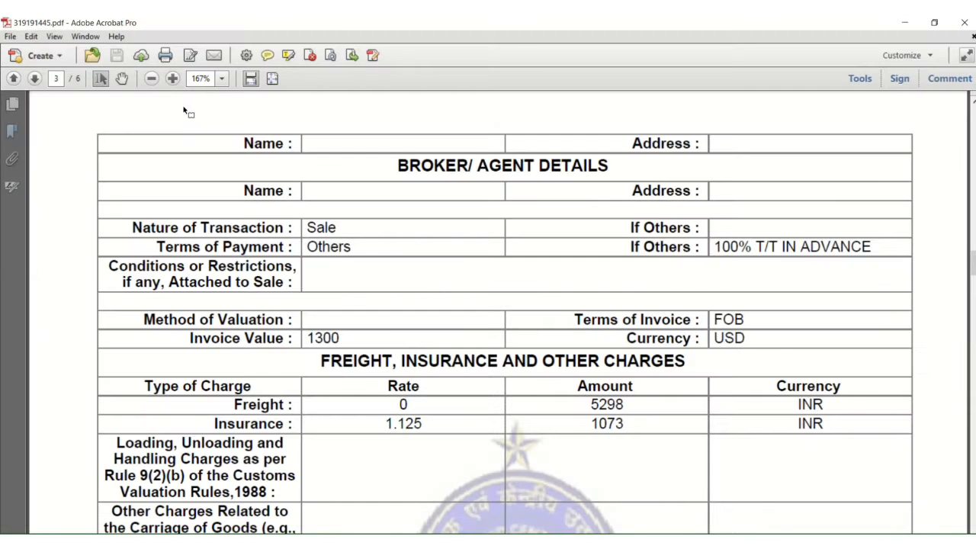
{"action": "key", "text": "alt+Tab"}
{"action": "left_click", "coordinate": [175, 130]}
{"action": "double_click", "coordinate": [174, 130]}
{"action": "scroll", "coordinate": [475, 294], "scroll_direction": "down", "scroll_amount": 3}
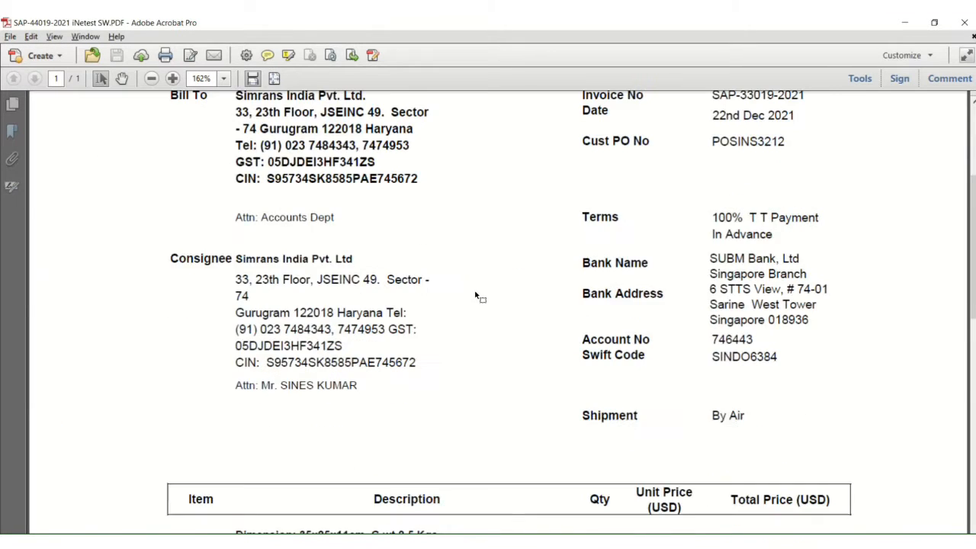
{"action": "scroll", "coordinate": [663, 291], "scroll_direction": "up", "scroll_amount": 3}
{"action": "key", "text": "ctrl+a"}
{"action": "left_click", "coordinate": [714, 325]}
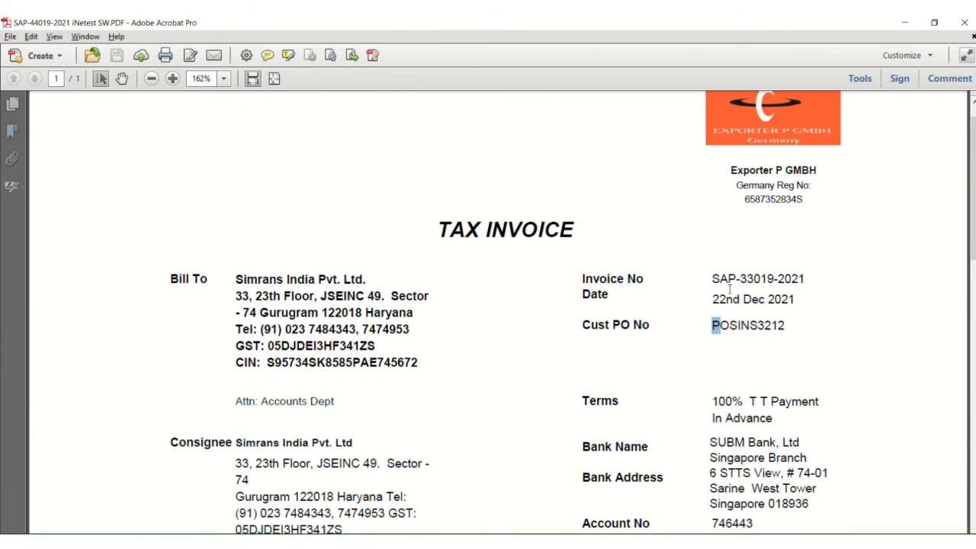
{"action": "key", "text": "alt+Tab"}
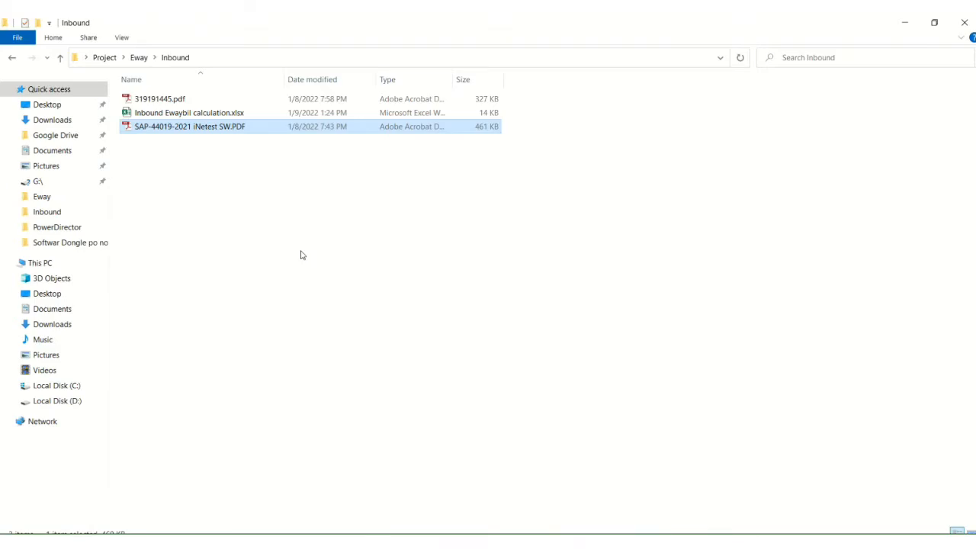
{"action": "key", "text": "alt+Tab"}
{"action": "scroll", "coordinate": [342, 245], "scroll_direction": "up", "scroll_amount": 15}
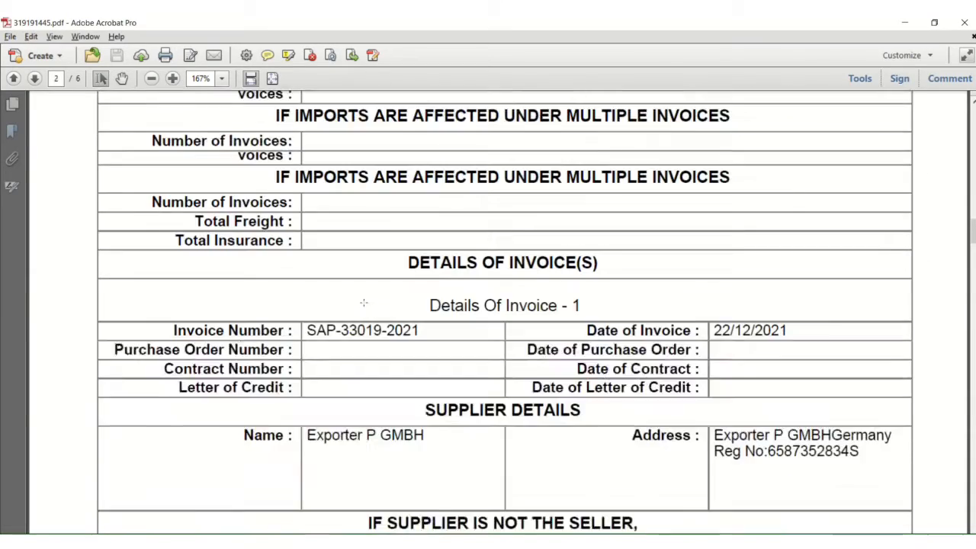
{"action": "scroll", "coordinate": [665, 292], "scroll_direction": "up", "scroll_amount": 10}
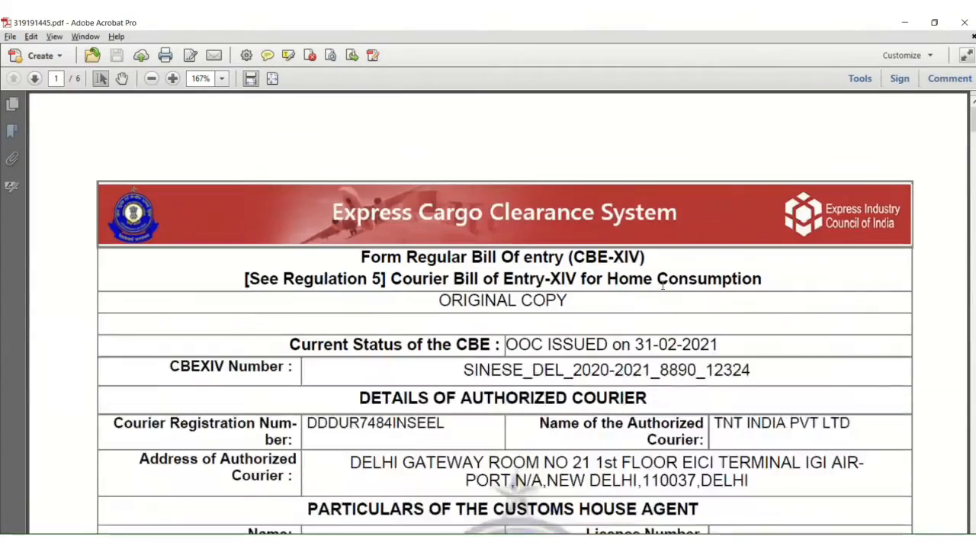
{"action": "scroll", "coordinate": [460, 283], "scroll_direction": "down", "scroll_amount": 1}
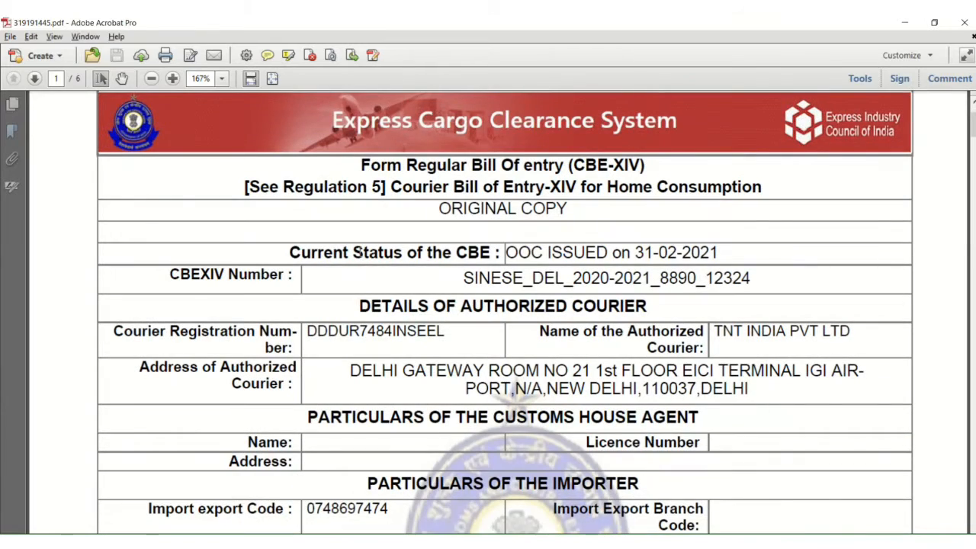
{"action": "scroll", "coordinate": [312, 368], "scroll_direction": "down", "scroll_amount": 3}
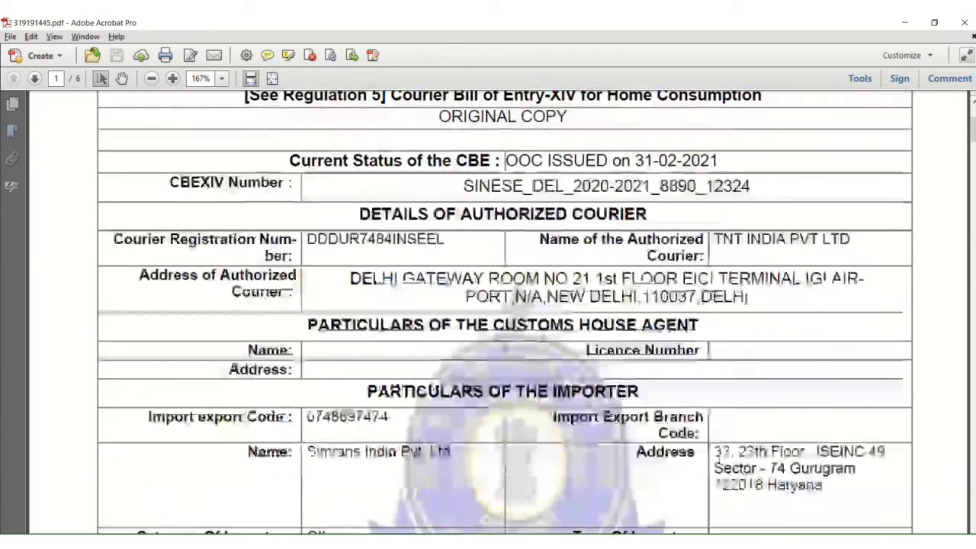
{"action": "scroll", "coordinate": [313, 368], "scroll_direction": "down", "scroll_amount": 1}
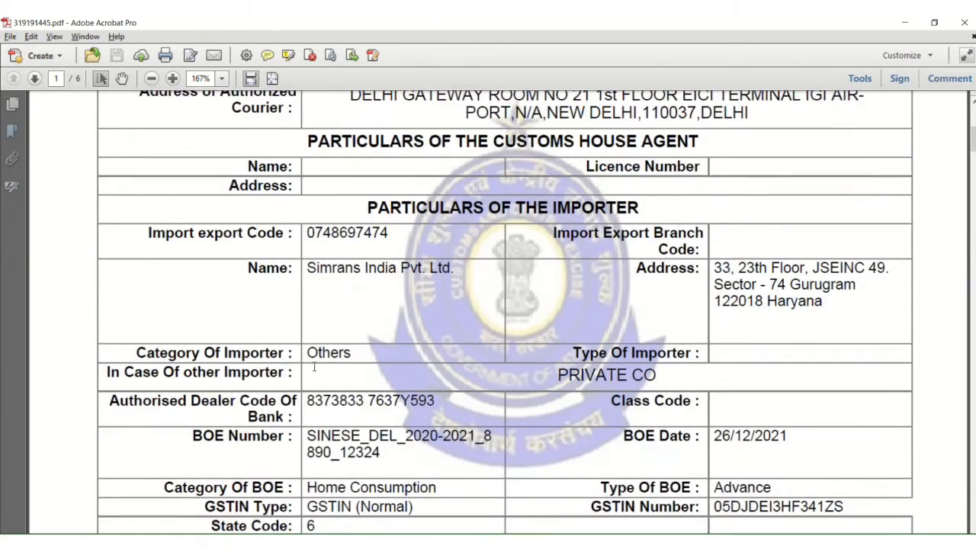
{"action": "scroll", "coordinate": [313, 367], "scroll_direction": "down", "scroll_amount": 1}
{"action": "left_click_drag", "start_coordinate": [193, 406], "coordinate": [229, 407]}
{"action": "left_click", "coordinate": [287, 417]}
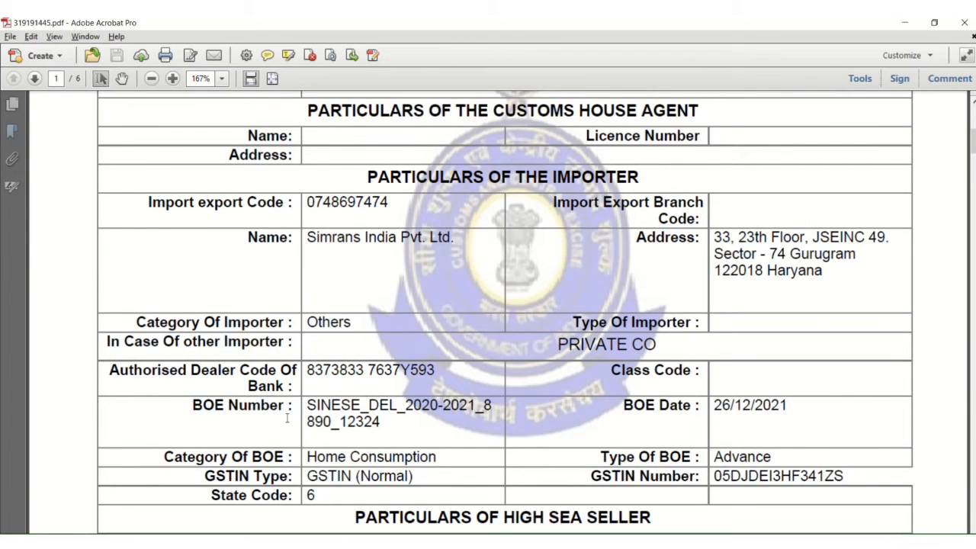
{"action": "left_click_drag", "start_coordinate": [308, 406], "coordinate": [391, 427]}
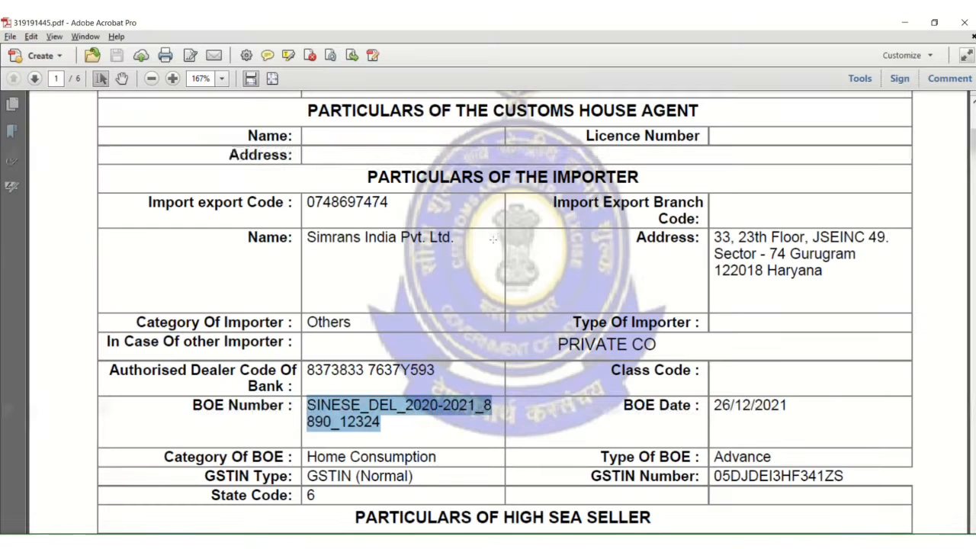
Step: Paste the full BOE number into Document No, then clear the field
{"action": "key", "text": "alt+Tab"}
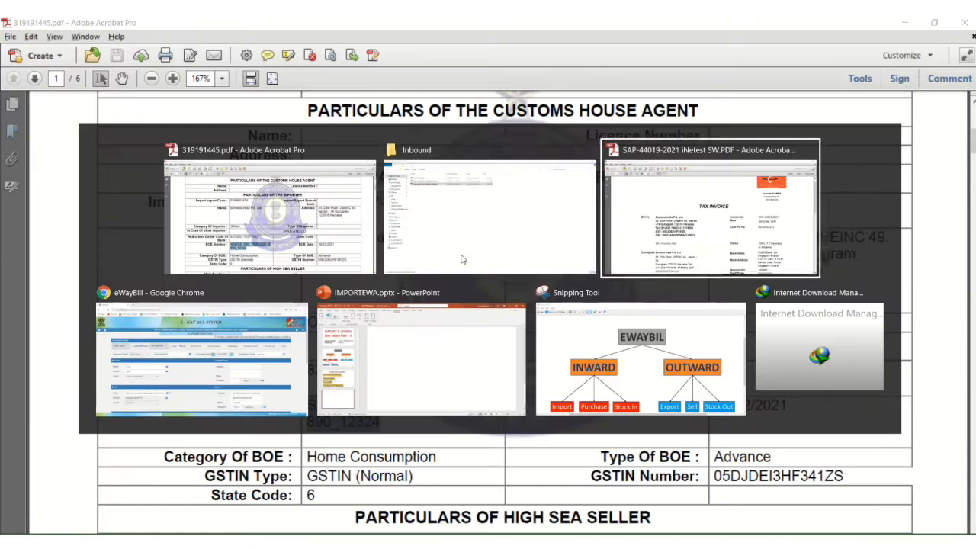
{"action": "key", "text": "ctrl+v"}
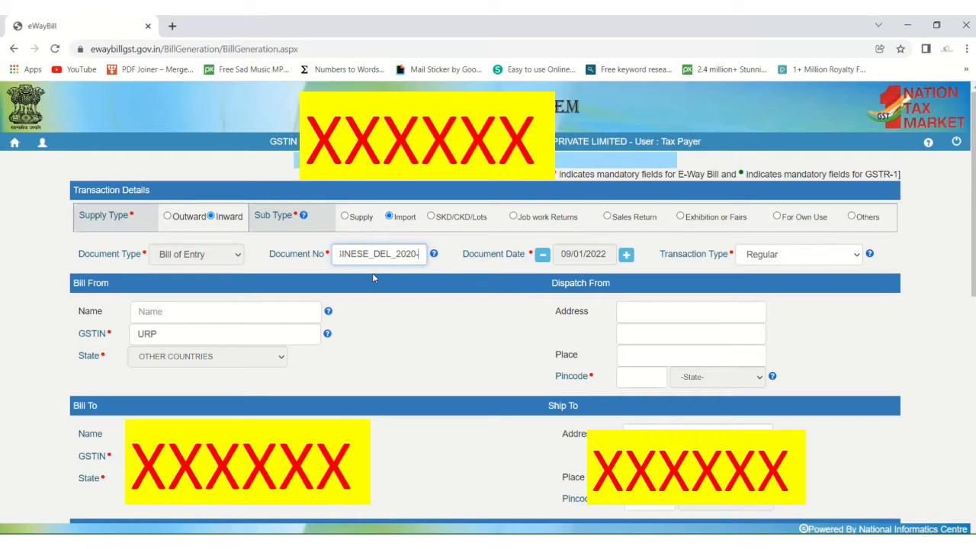
{"action": "key", "text": "Home"}
{"action": "key", "text": "End"}
{"action": "key", "text": "ctrl+a"}
{"action": "key", "text": "BackSpace"}
Step: Copy only the trailing 12324 from the bill of entry and enter it as Document No
{"action": "key", "text": "alt+Tab"}
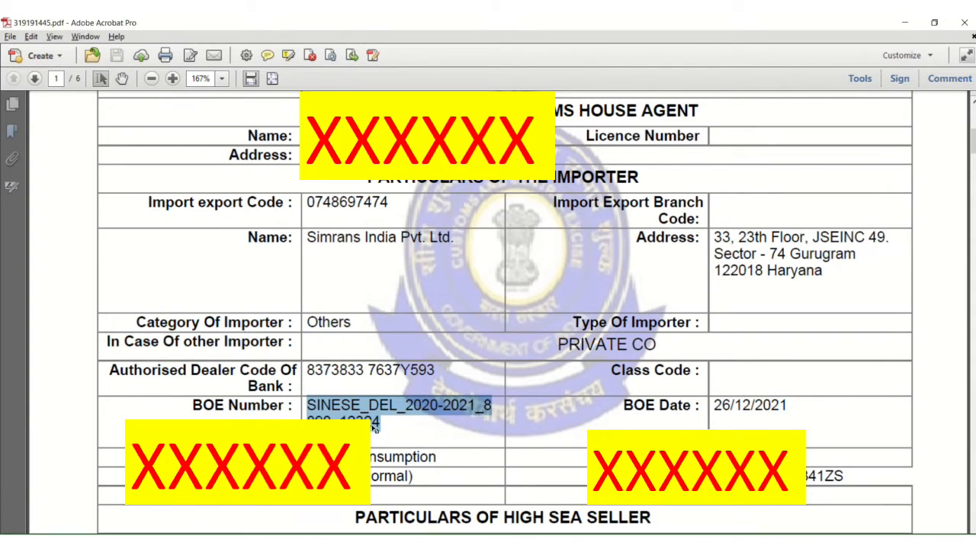
{"action": "left_click", "coordinate": [374, 428]}
{"action": "left_click_drag", "start_coordinate": [338, 420], "coordinate": [381, 421]}
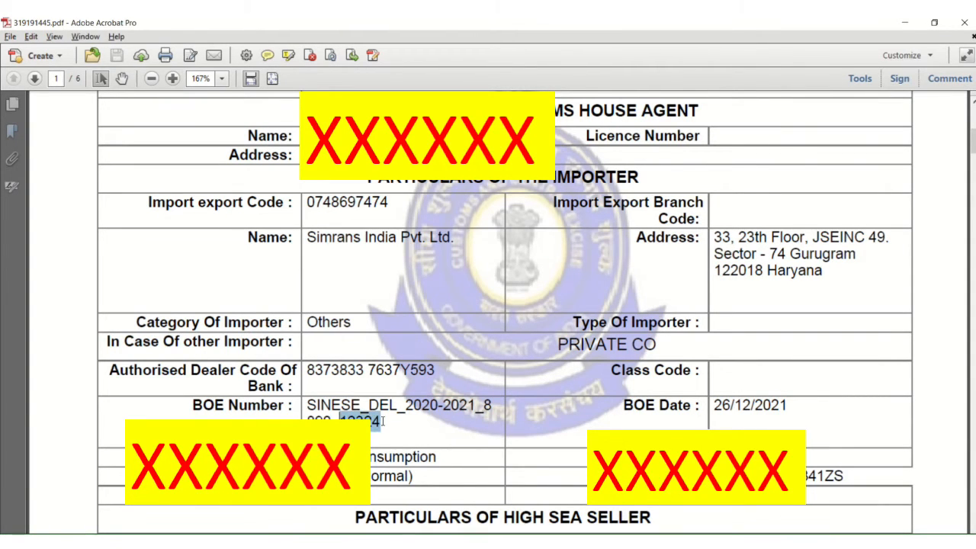
{"action": "key", "text": "ctrl+c"}
{"action": "key", "text": "alt+Tab"}
{"action": "key", "text": "ctrl+v"}
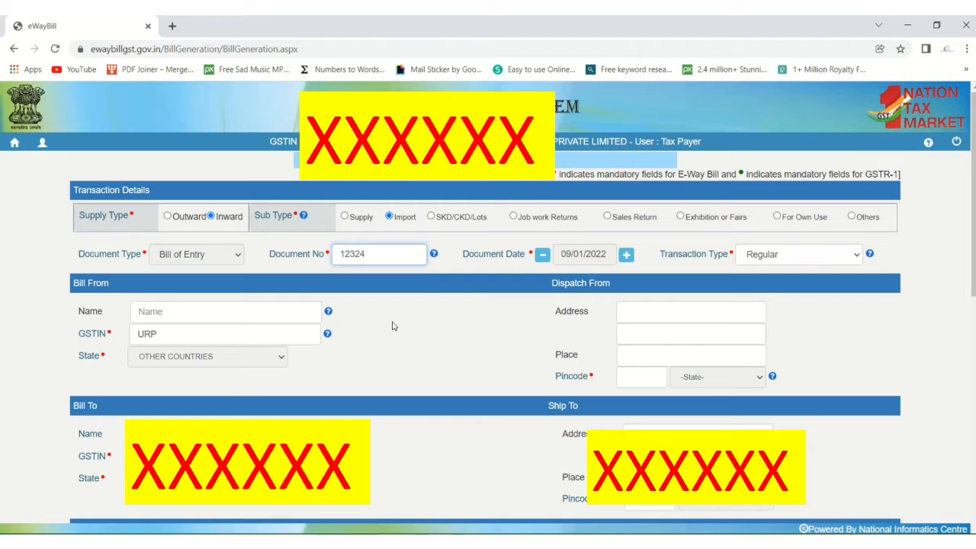
{"action": "left_click", "coordinate": [476, 282]}
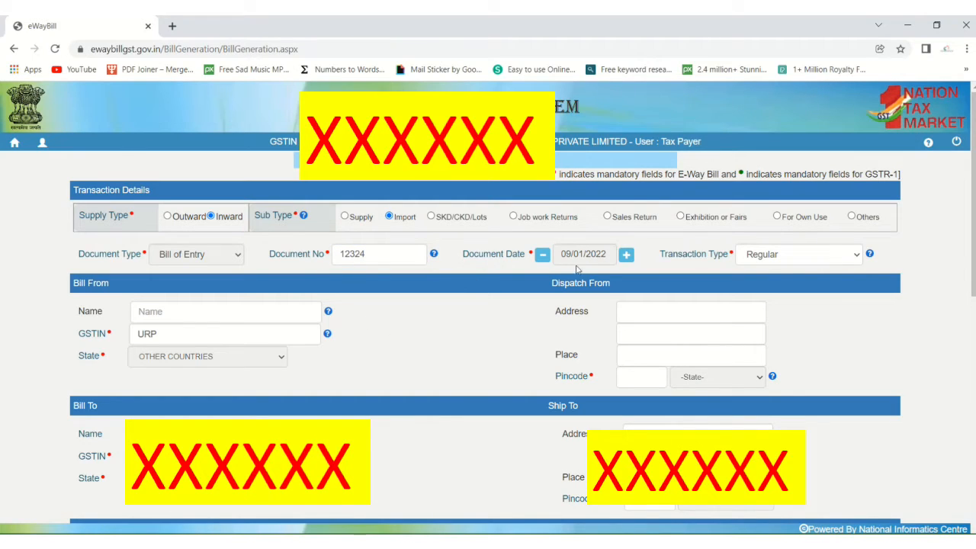
Step: Look up the BOE date 26/12/2021 on the bill of entry
{"action": "left_click", "coordinate": [616, 259]}
{"action": "key", "text": "alt+Tab"}
{"action": "left_click_drag", "start_coordinate": [720, 407], "coordinate": [777, 413]}
{"action": "key", "text": "alt+Tab"}
Step: Set the Document Date to 26/12/2021 using the calendar's year and month choices
{"action": "left_click", "coordinate": [587, 255]}
{"action": "left_click", "coordinate": [602, 277]}
{"action": "left_click", "coordinate": [602, 276]}
{"action": "left_click", "coordinate": [603, 277]}
{"action": "key", "text": "Tab"}
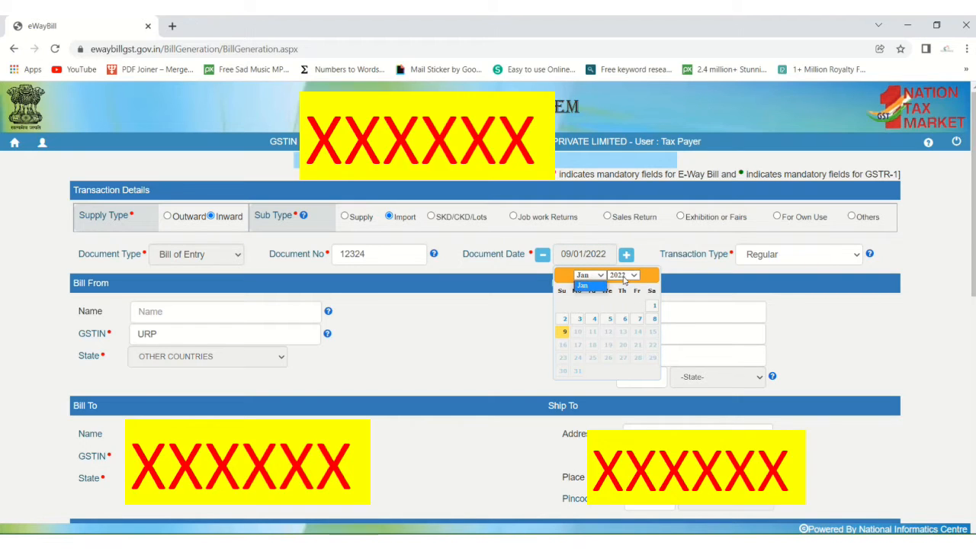
{"action": "key", "text": "alt+Down"}
{"action": "key", "text": "Up"}
{"action": "key", "text": "Return"}
{"action": "left_click", "coordinate": [602, 276]}
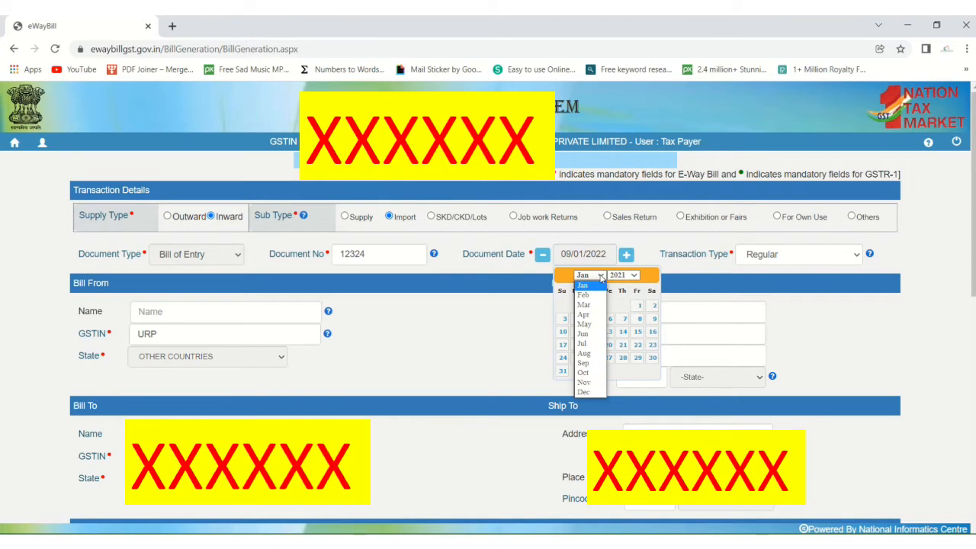
{"action": "left_click", "coordinate": [585, 393]}
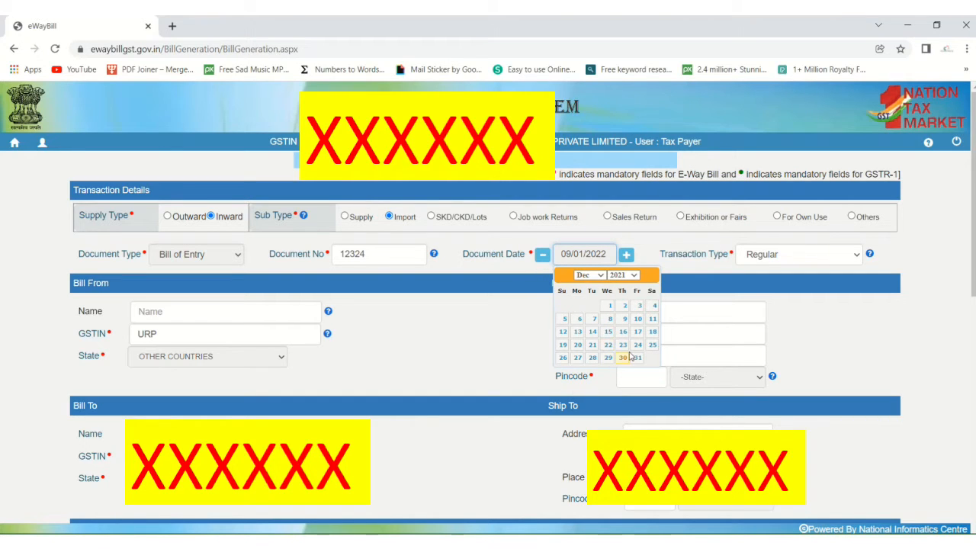
{"action": "left_click", "coordinate": [563, 358]}
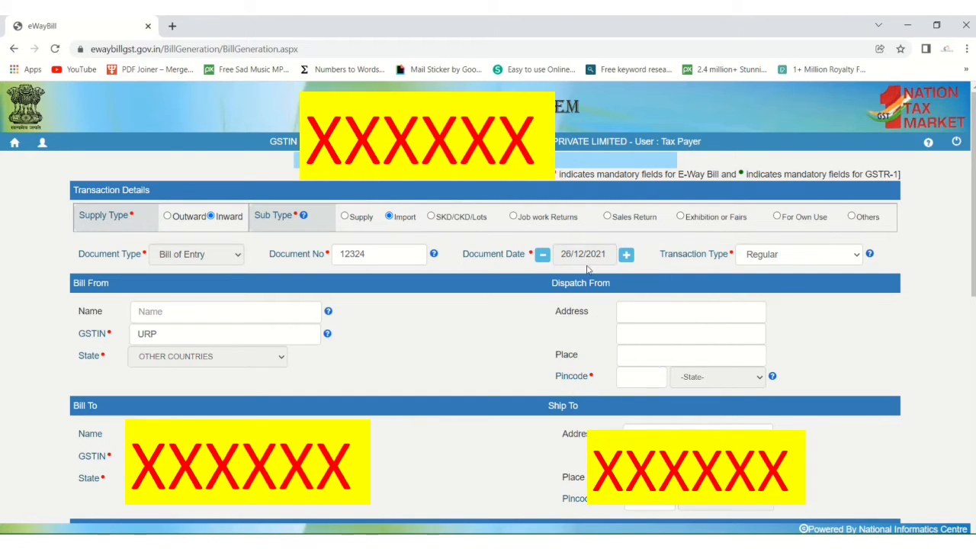
{"action": "left_click", "coordinate": [828, 255]}
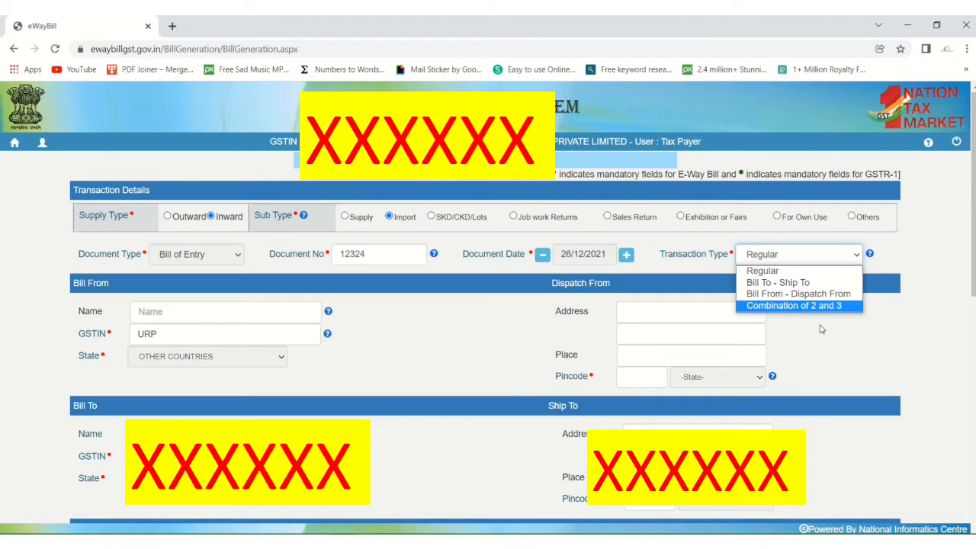
Step: Keep Regular as the transaction type and review the URP supplier GSTIN before the Bill From name
{"action": "left_click", "coordinate": [788, 273]}
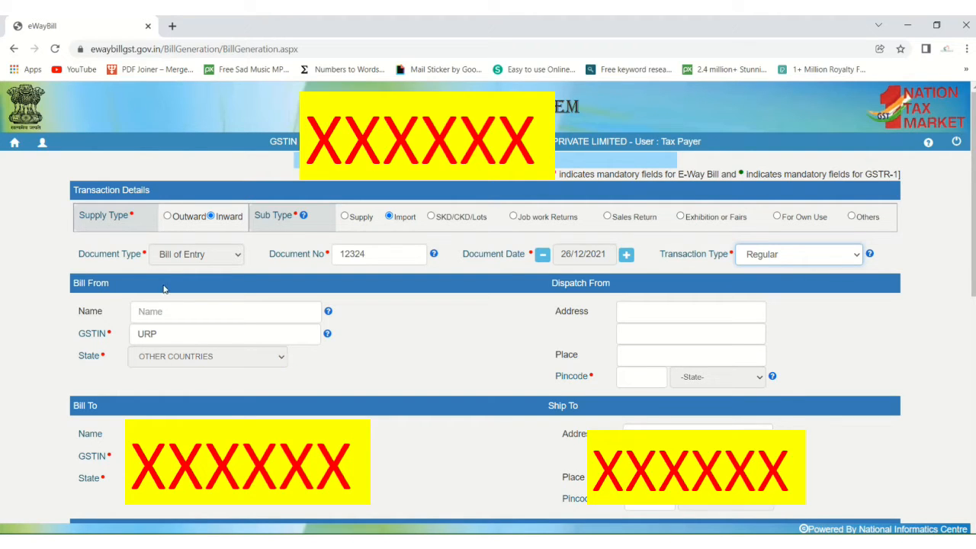
{"action": "left_click_drag", "start_coordinate": [168, 335], "coordinate": [129, 337]}
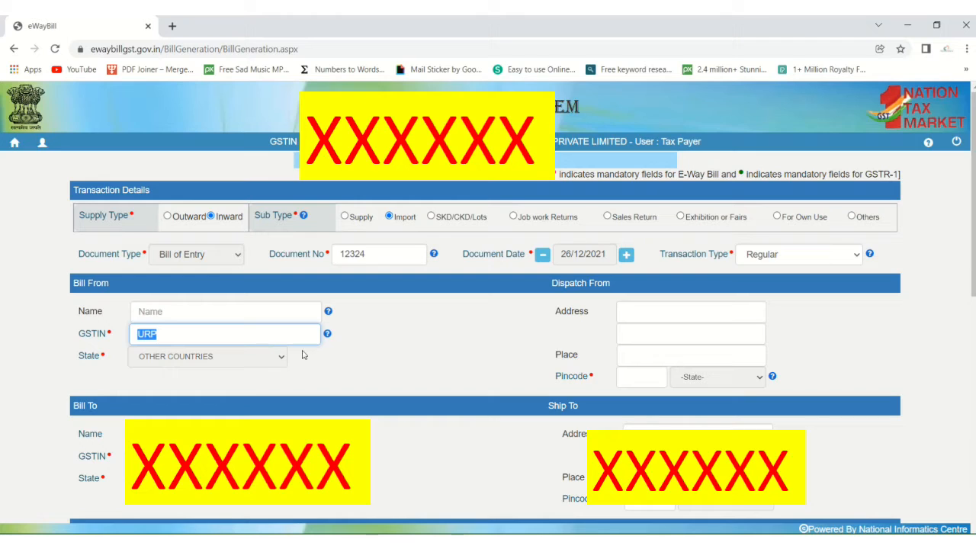
{"action": "left_click", "coordinate": [399, 373]}
{"action": "left_click", "coordinate": [257, 311]}
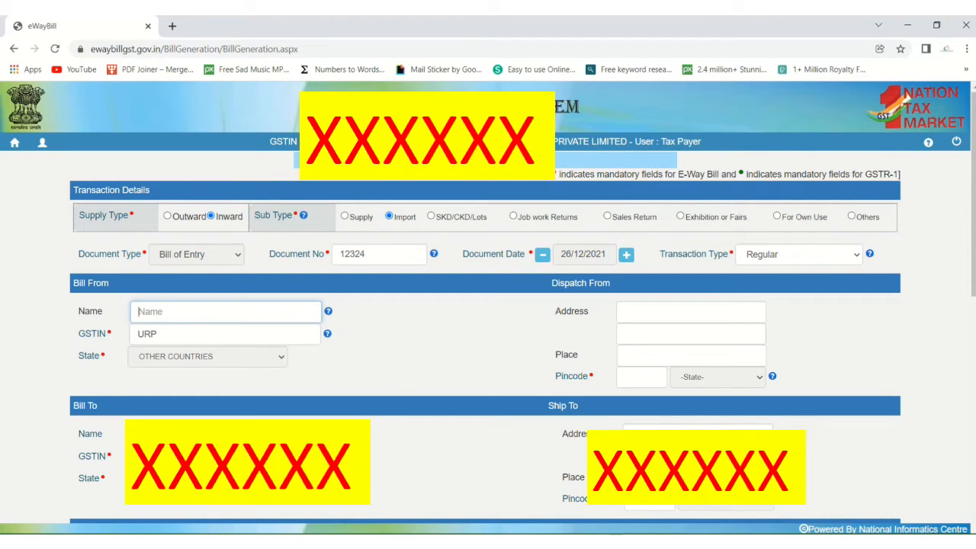
{"action": "left_click", "coordinate": [522, 496]}
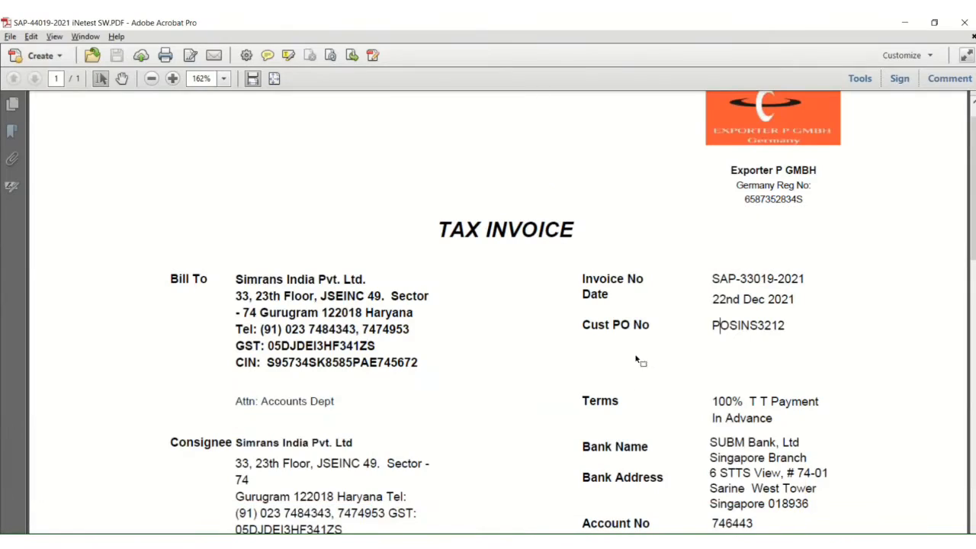
Step: Try selecting the exporter name on the tax invoice, then bring up 319191445.pdf
{"action": "scroll", "coordinate": [611, 372], "scroll_direction": "up", "scroll_amount": 1}
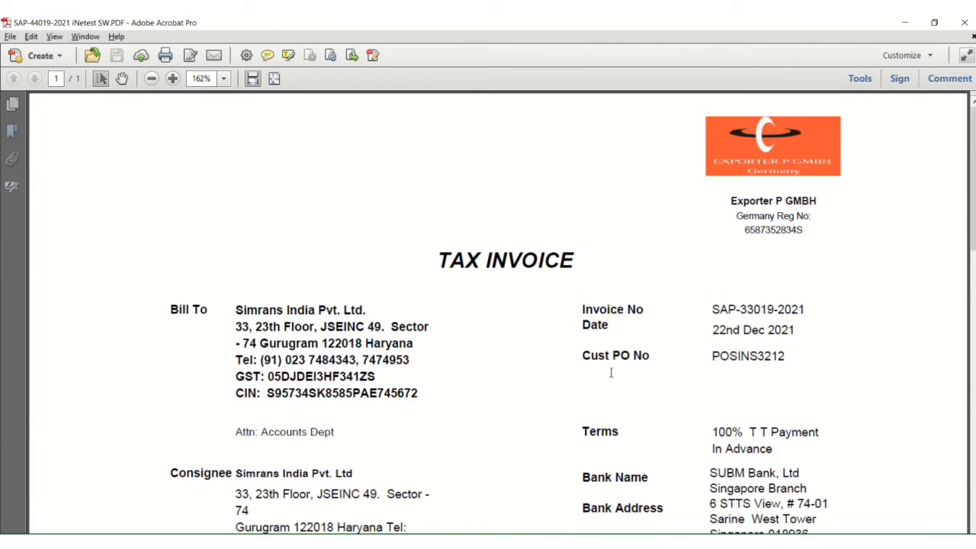
{"action": "left_click_drag", "start_coordinate": [738, 199], "coordinate": [795, 199]}
{"action": "left_click", "coordinate": [728, 198]}
{"action": "left_click_drag", "start_coordinate": [728, 198], "coordinate": [813, 199]}
{"action": "double_click", "coordinate": [817, 201]}
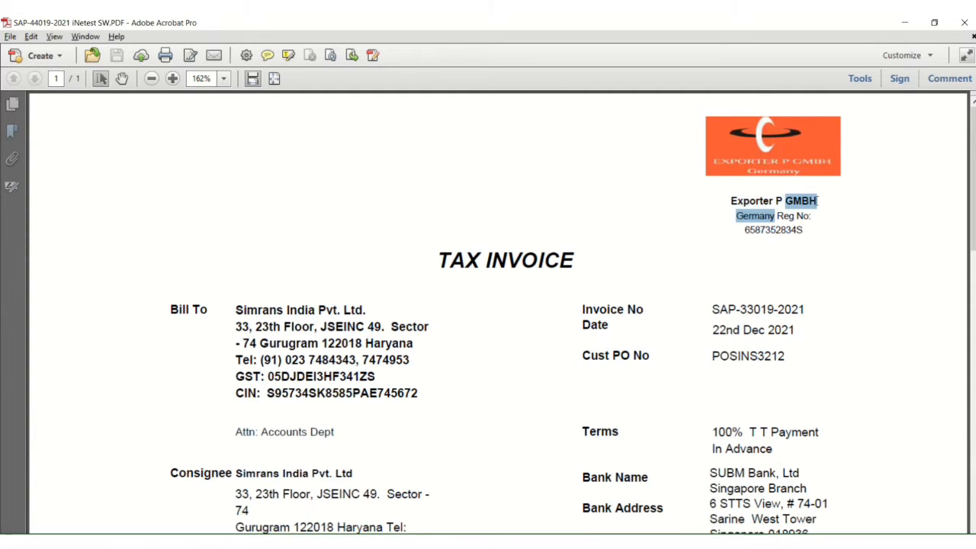
{"action": "left_click", "coordinate": [780, 200]}
{"action": "left_click_drag", "start_coordinate": [737, 202], "coordinate": [816, 202]}
{"action": "left_click", "coordinate": [739, 217]}
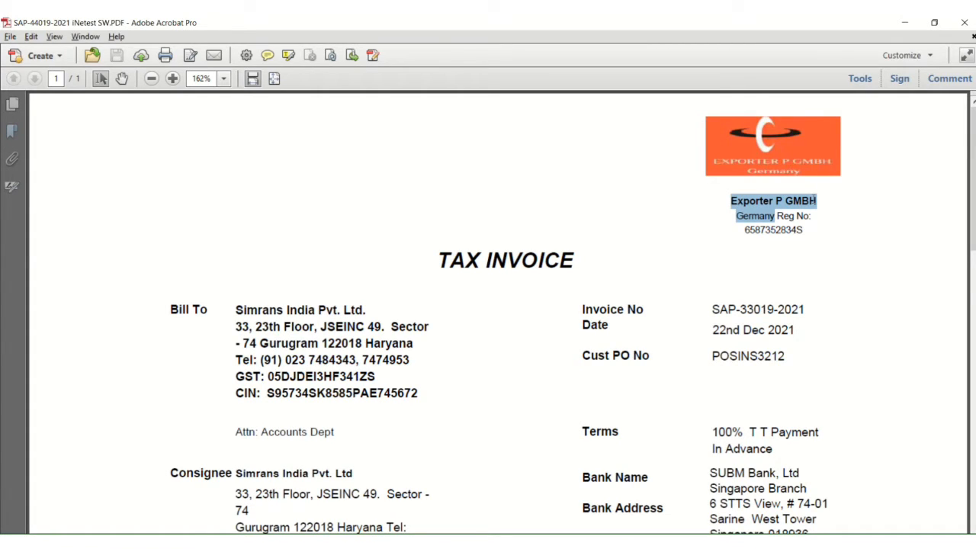
{"action": "left_click", "coordinate": [772, 283]}
{"action": "left_click", "coordinate": [467, 542]}
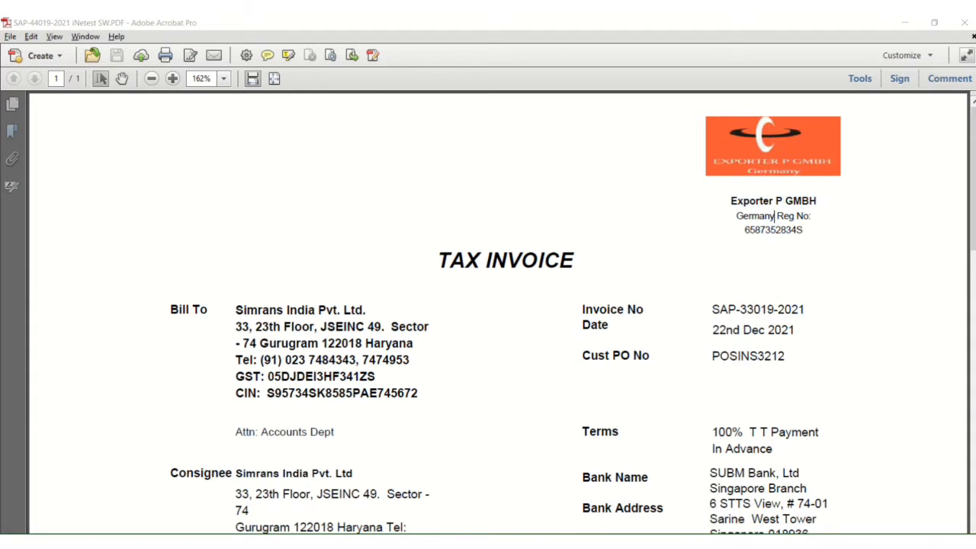
{"action": "left_click", "coordinate": [426, 510]}
Step: Find 'expor' in the bill of entry and paste Exporter P GMBH into the Bill From name
{"action": "key", "text": "ctrl+f"}
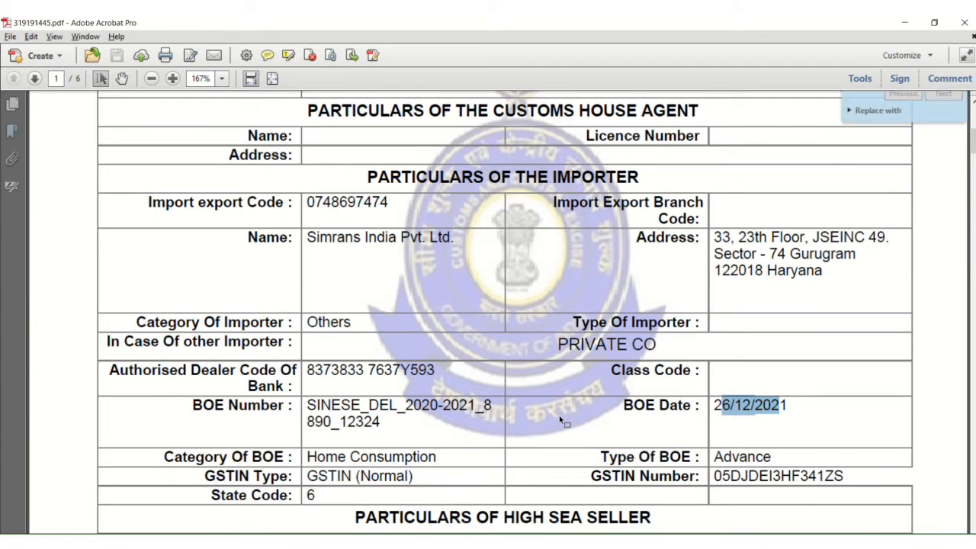
{"action": "type", "text": "export"}
{"action": "key", "text": "Return"}
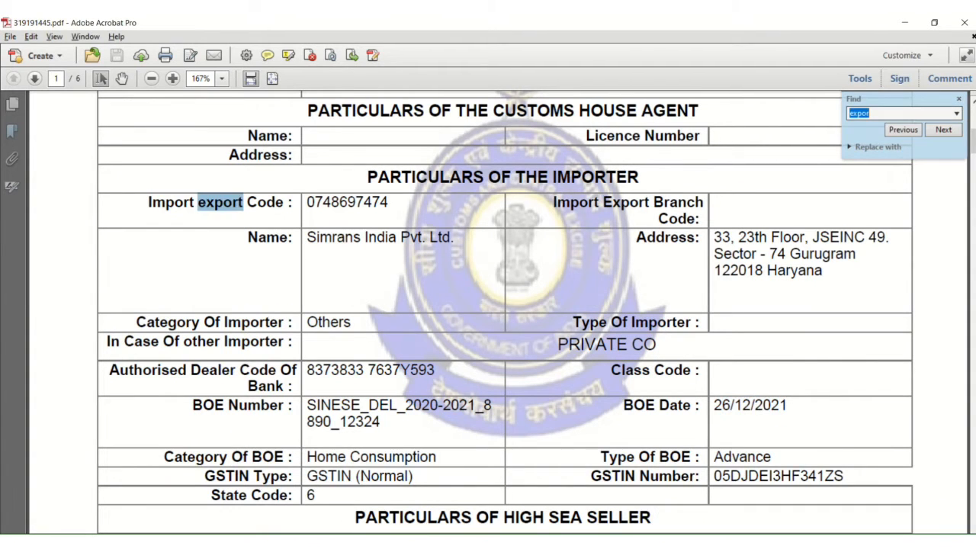
{"action": "key", "text": "Return"}
{"action": "key", "text": "Return"}
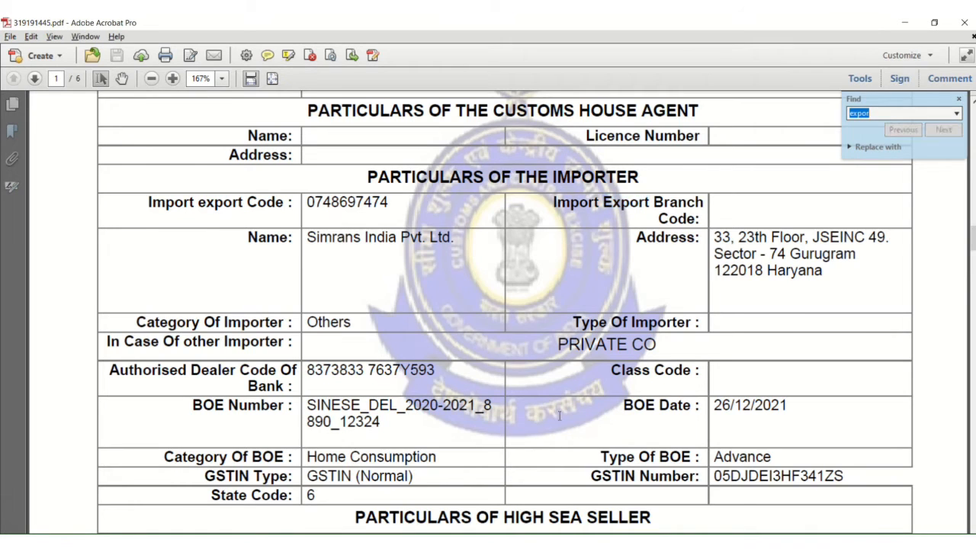
{"action": "left_click", "coordinate": [338, 316]}
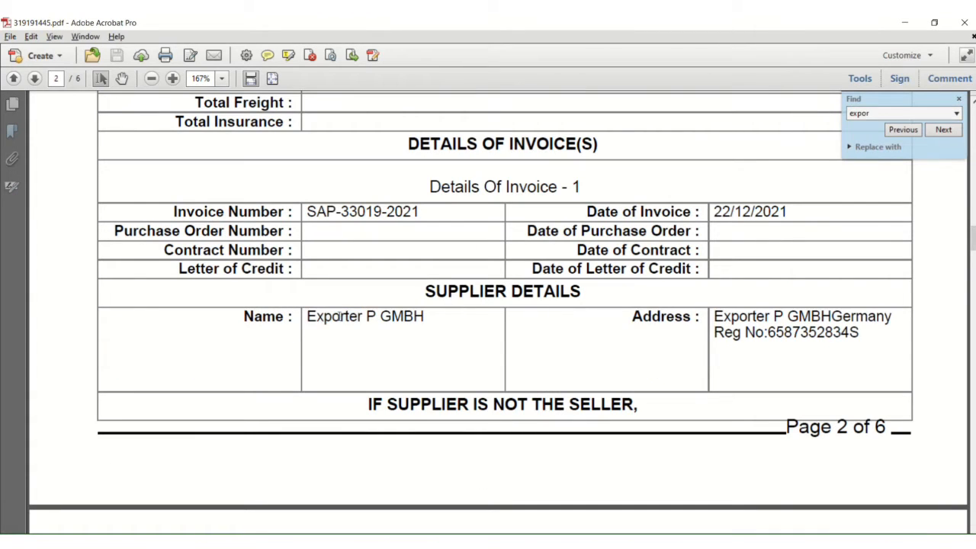
{"action": "left_click_drag", "start_coordinate": [308, 317], "coordinate": [421, 317]}
{"action": "left_click", "coordinate": [391, 336]}
{"action": "left_click_drag", "start_coordinate": [308, 318], "coordinate": [424, 317]}
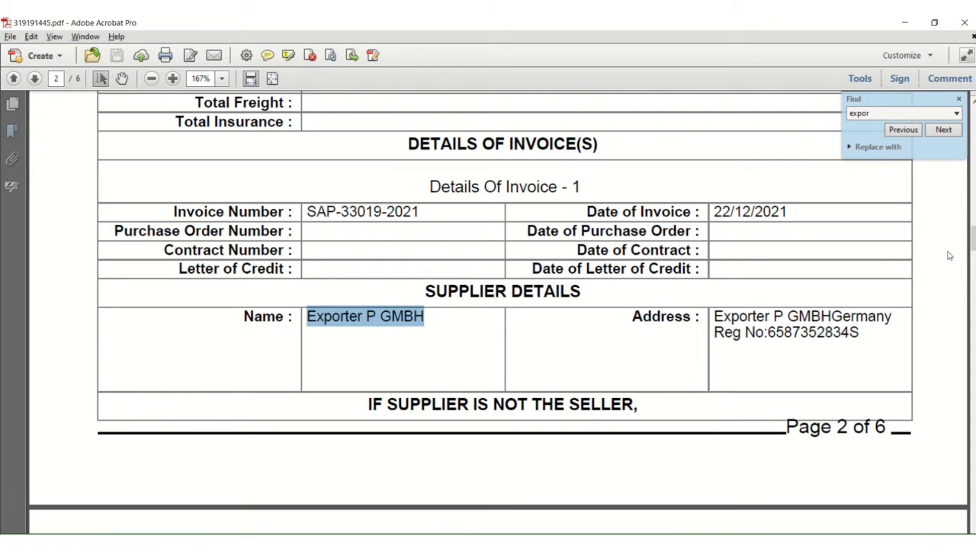
{"action": "key", "text": "alt+Tab"}
{"action": "key", "text": "alt+Tab"}
{"action": "key", "text": "alt+Tab"}
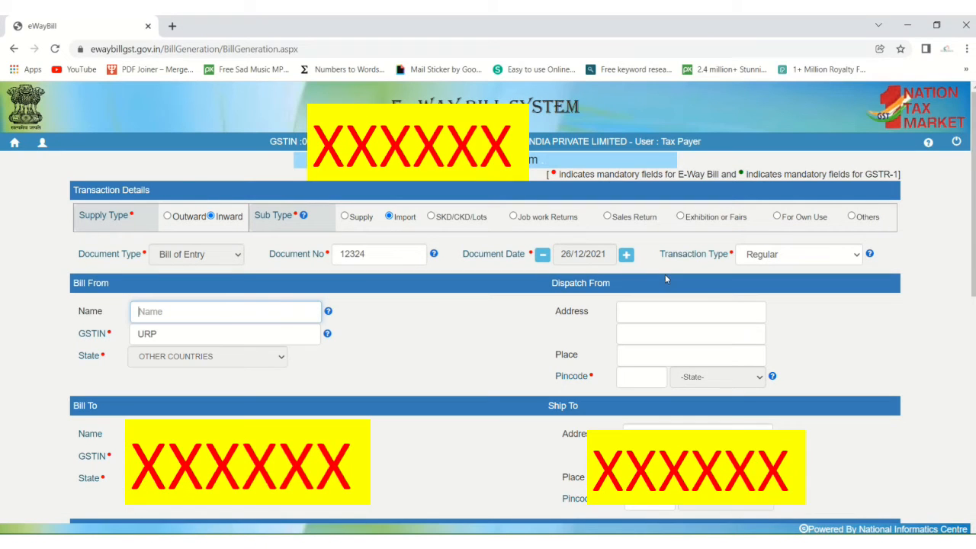
{"action": "key", "text": "ctrl+v"}
{"action": "key", "text": "alt+Tab"}
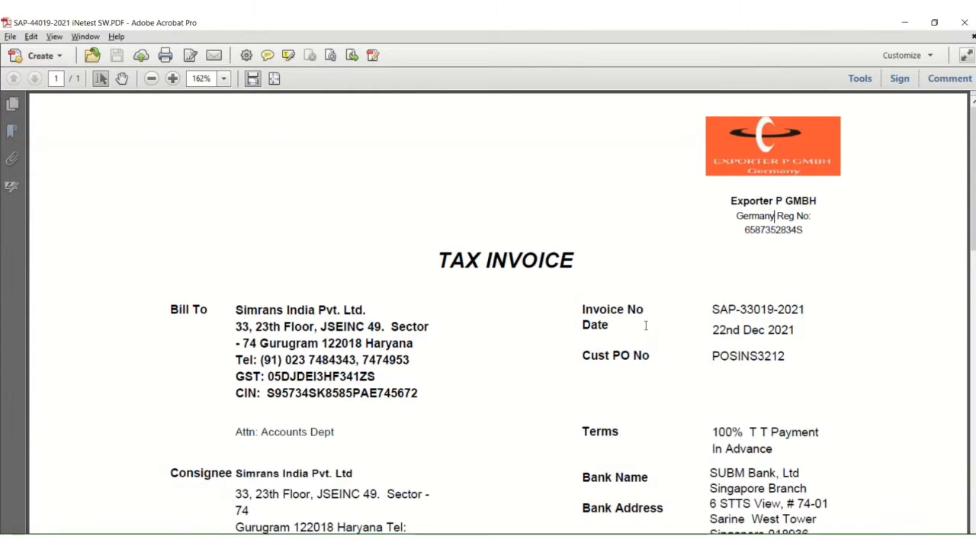
Step: Copy the 'Germany Reg No:' text from the tax invoice
{"action": "scroll", "coordinate": [648, 326], "scroll_direction": "down", "scroll_amount": 1}
{"action": "left_click_drag", "start_coordinate": [738, 185], "coordinate": [812, 186]}
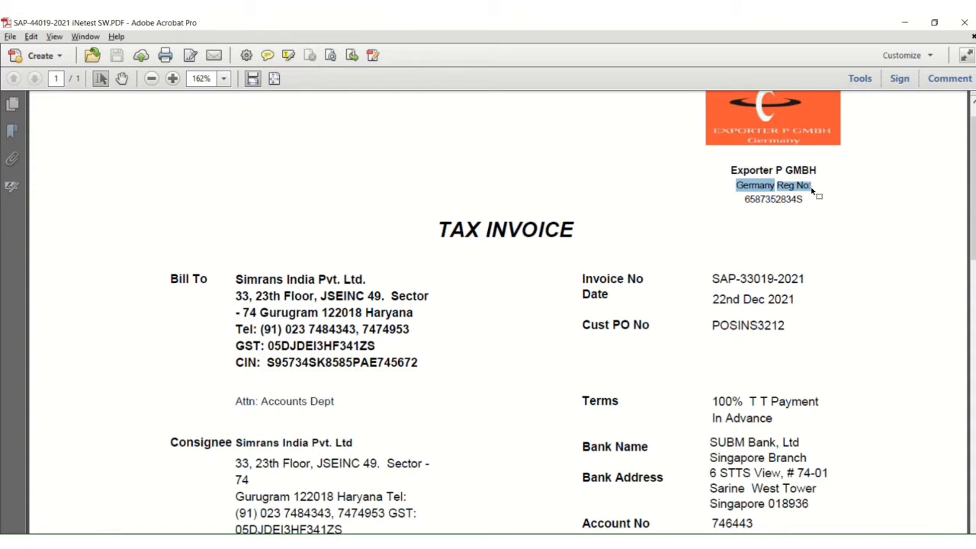
{"action": "key", "text": "ctrl+c"}
{"action": "key", "text": "alt+Tab"}
Step: Paste 'Germany Reg No:' as the Dispatch From address and enter Germany as the place
{"action": "key", "text": "ctrl+v"}
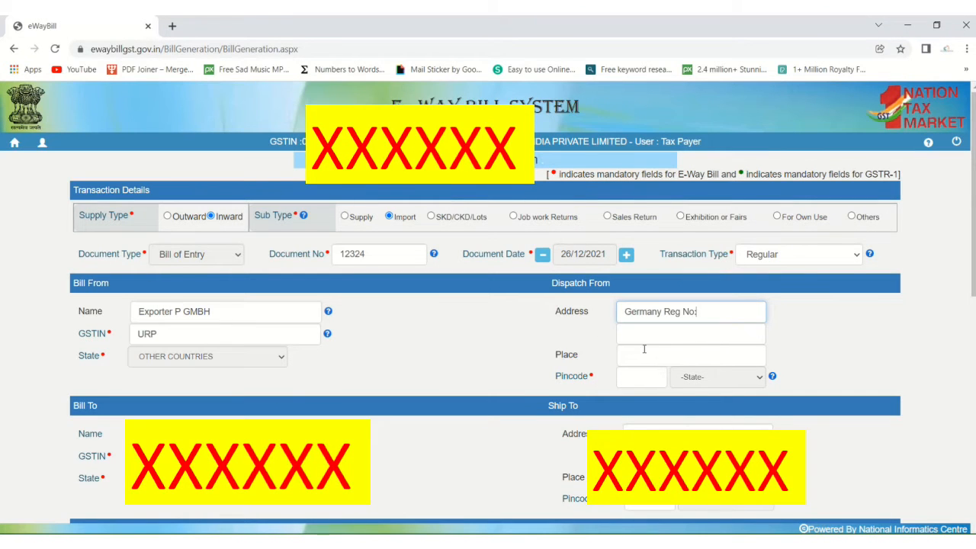
{"action": "left_click", "coordinate": [643, 349]}
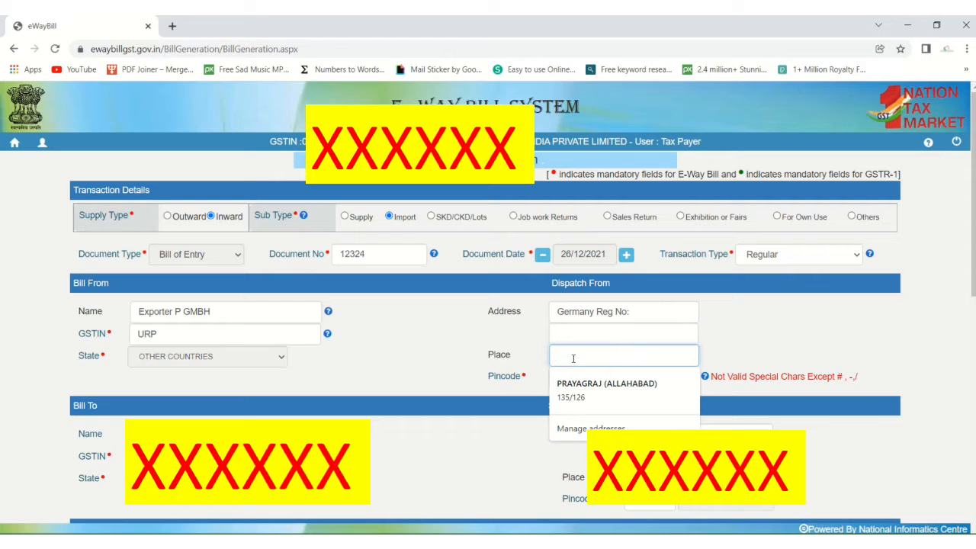
{"action": "type", "text": "Ger"}
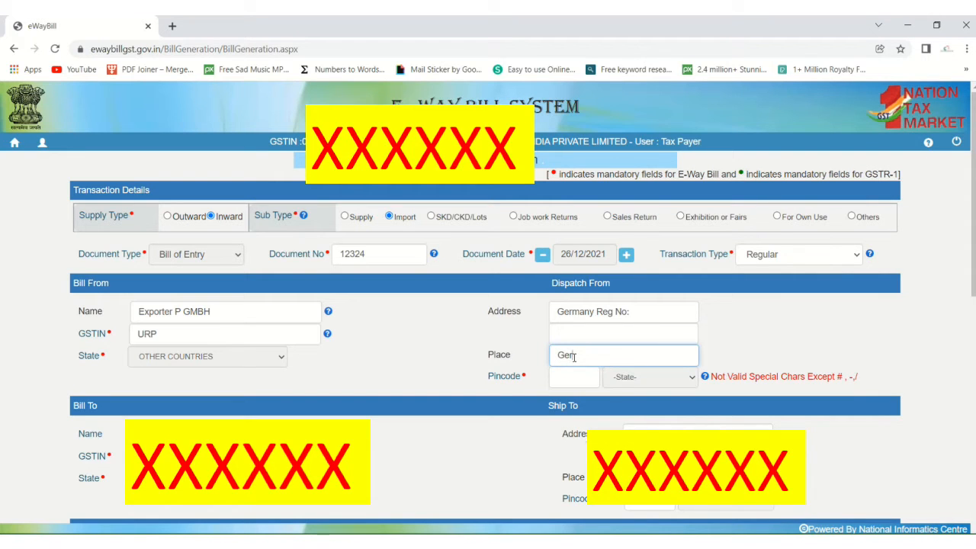
{"action": "type", "text": "many"}
{"action": "key", "text": "alt+Tab"}
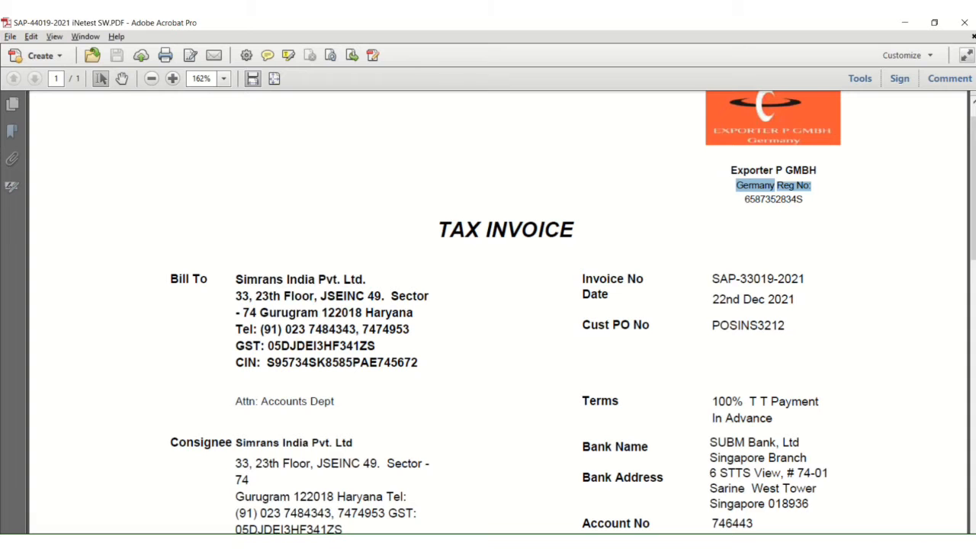
Step: Search 319191445.pdf for 'ger' to confirm Germany in the supplier and manufacturer details
{"action": "left_click", "coordinate": [450, 465]}
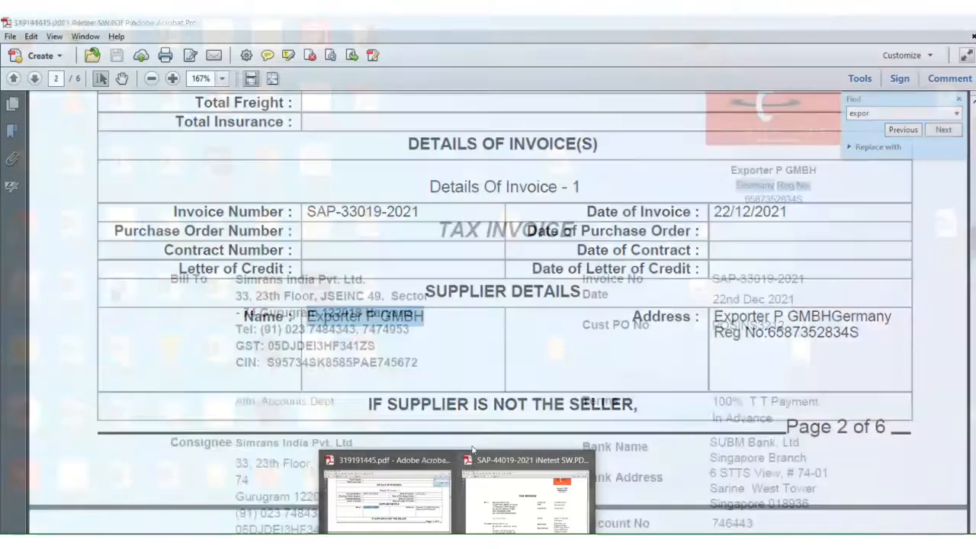
{"action": "left_click", "coordinate": [513, 345]}
{"action": "key", "text": "ctrl+f"}
{"action": "type", "text": "germany"}
{"action": "key", "text": "Return"}
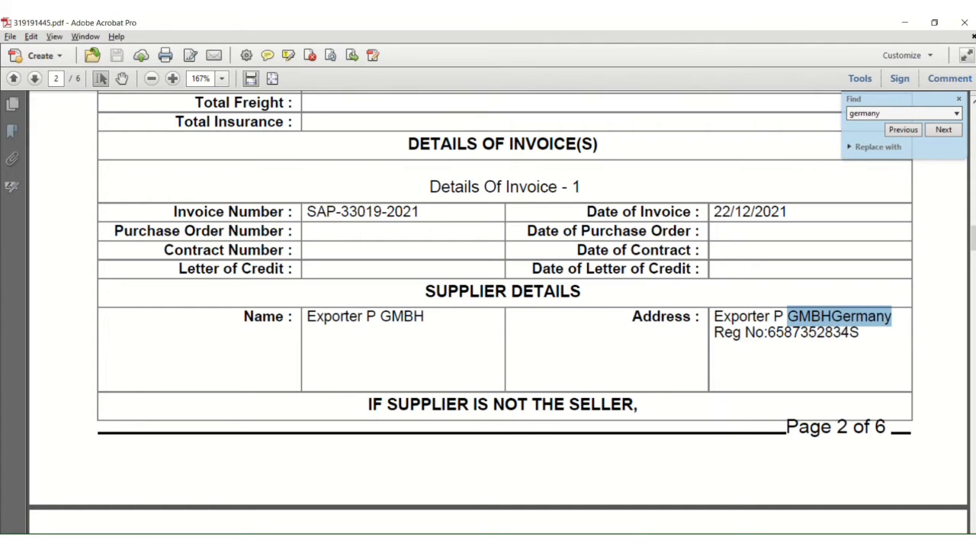
{"action": "key", "text": "Return"}
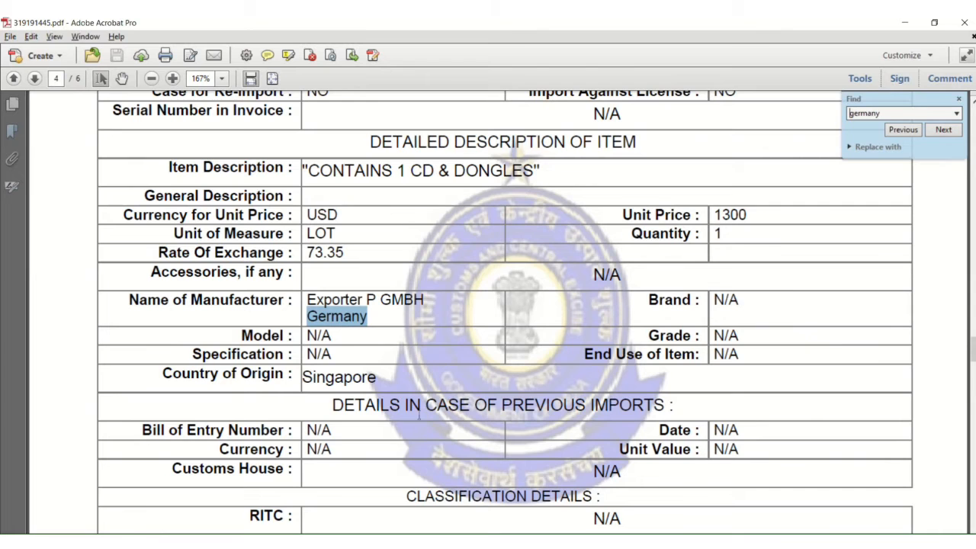
{"action": "scroll", "coordinate": [419, 414], "scroll_direction": "up", "scroll_amount": 5}
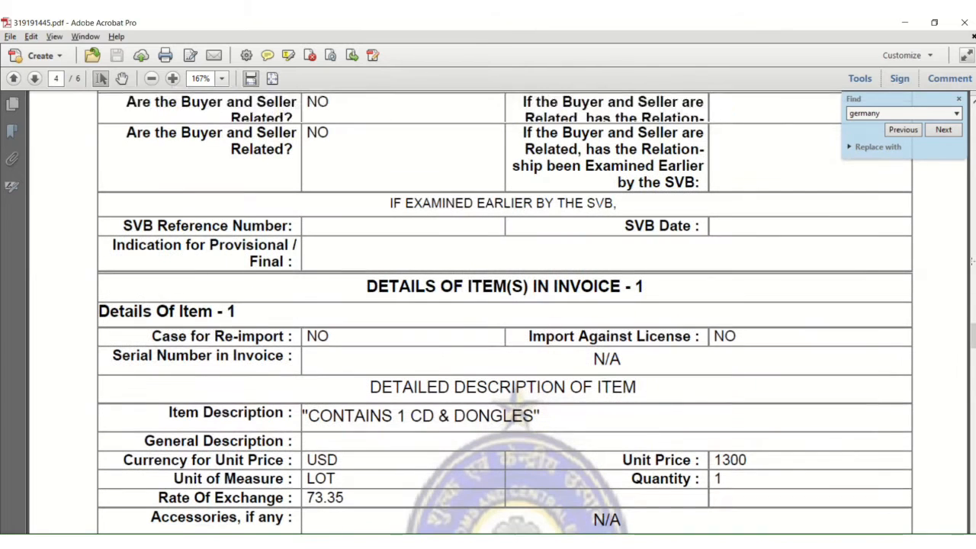
{"action": "left_click", "coordinate": [958, 99]}
{"action": "key", "text": "alt+Tab"}
{"action": "key", "text": "alt+Tab"}
{"action": "key", "text": "Tab"}
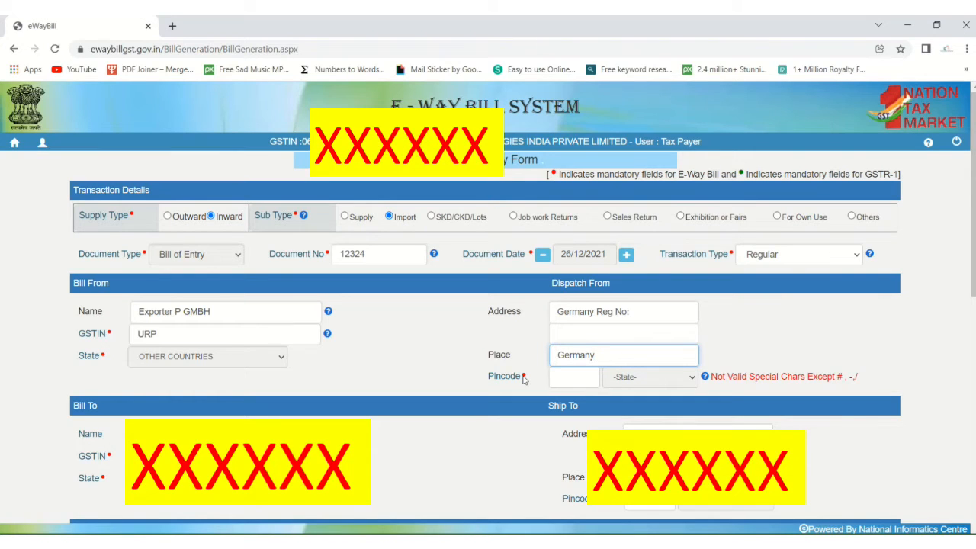
Step: Check the tax invoice, then enter Dispatch From pincode 999999 so the state shows Other Territory
{"action": "left_click", "coordinate": [574, 375]}
{"action": "key", "text": "alt+Tab"}
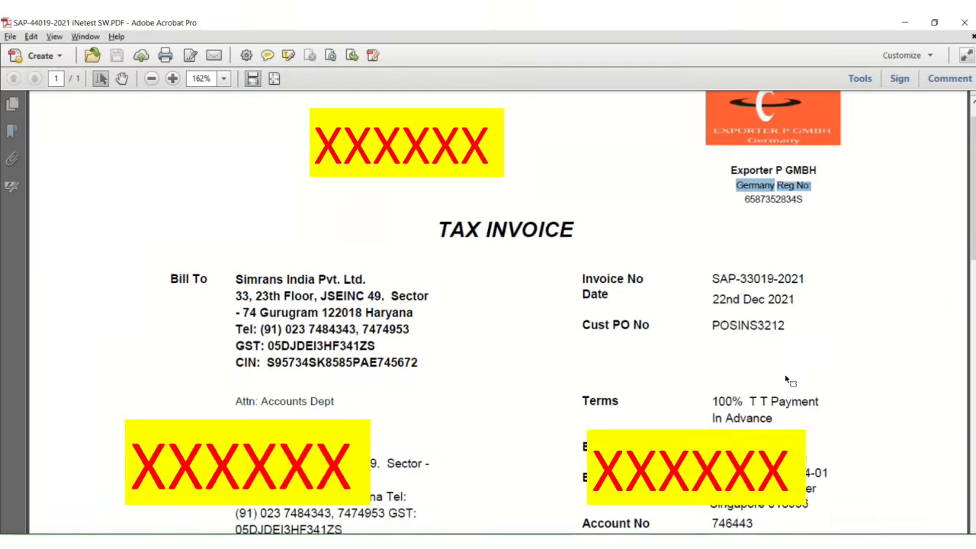
{"action": "left_click", "coordinate": [759, 241]}
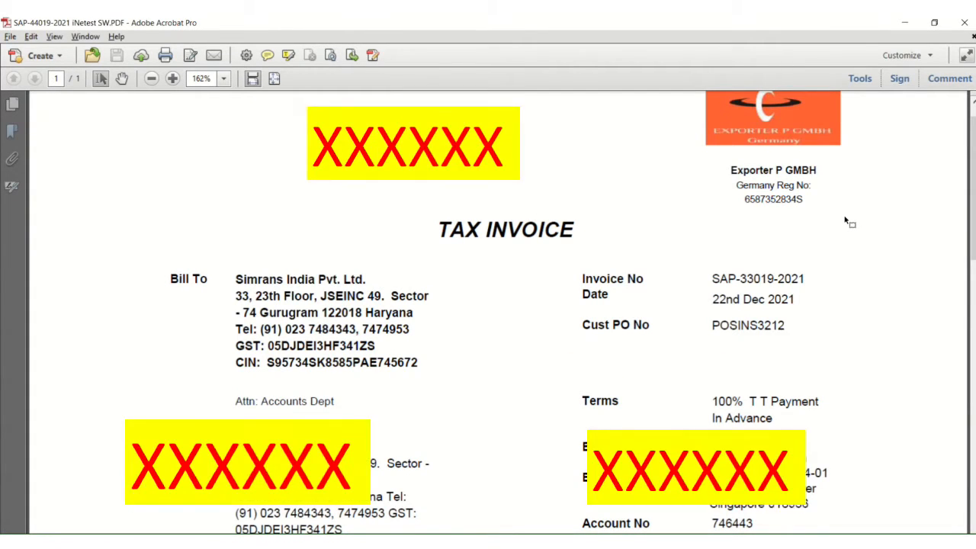
{"action": "key", "text": "alt+Tab"}
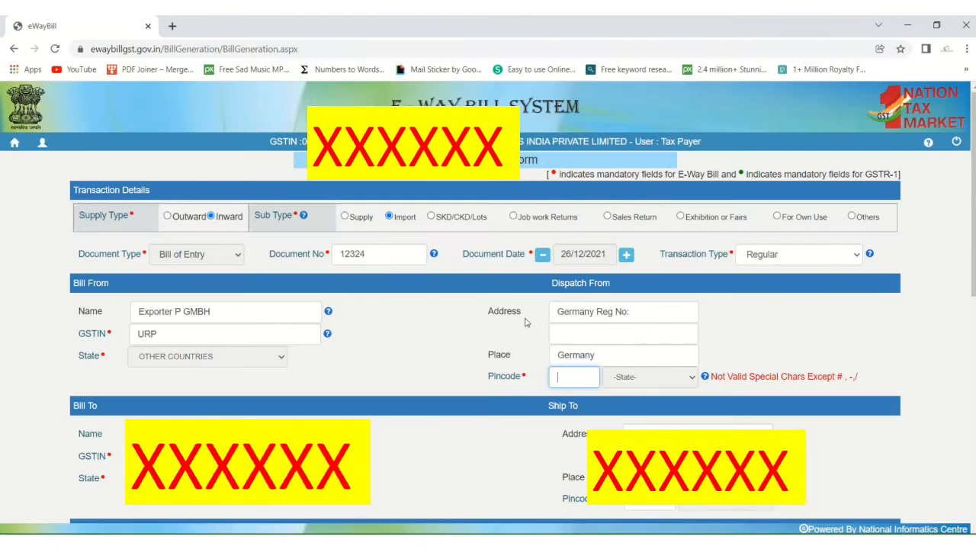
{"action": "left_click_drag", "start_coordinate": [727, 379], "coordinate": [848, 378]}
{"action": "left_click", "coordinate": [873, 376]}
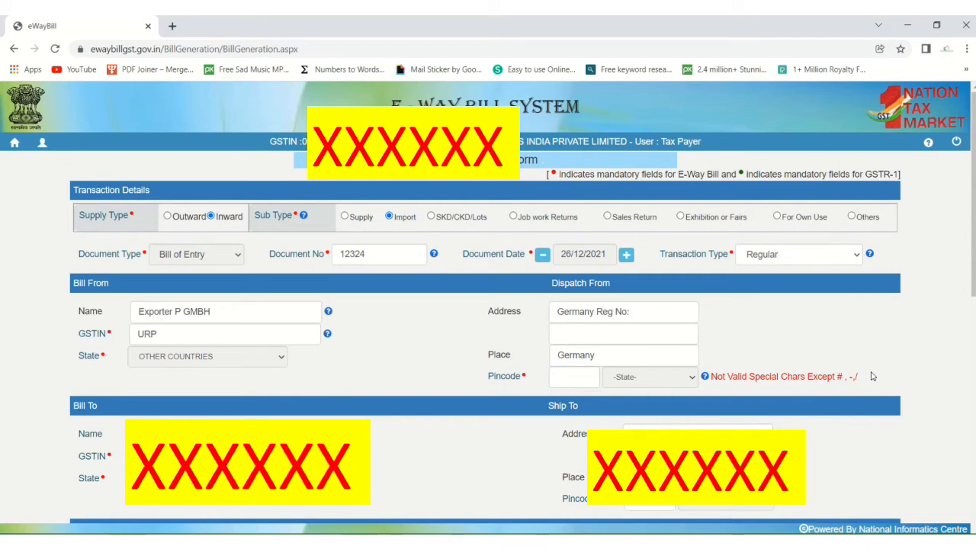
{"action": "left_click", "coordinate": [581, 374]}
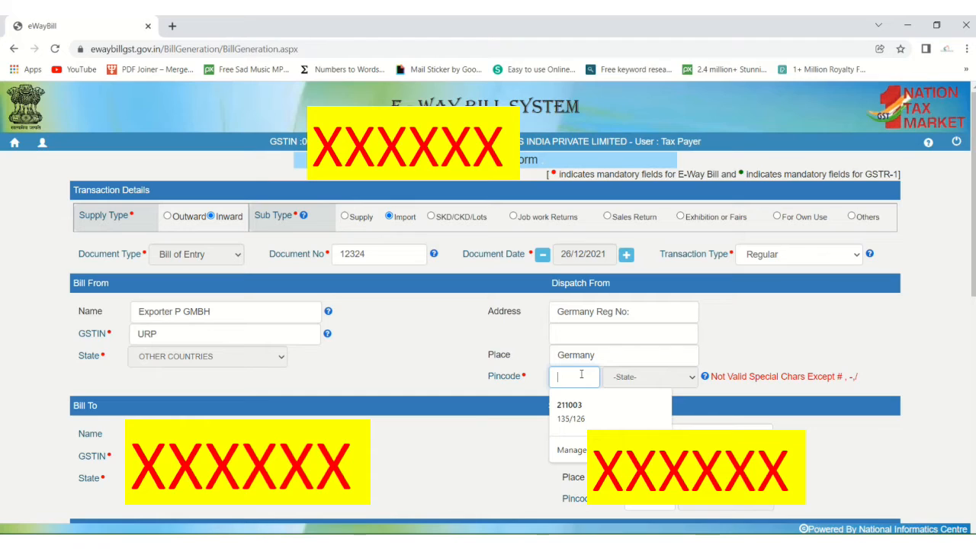
{"action": "type", "text": "999999"}
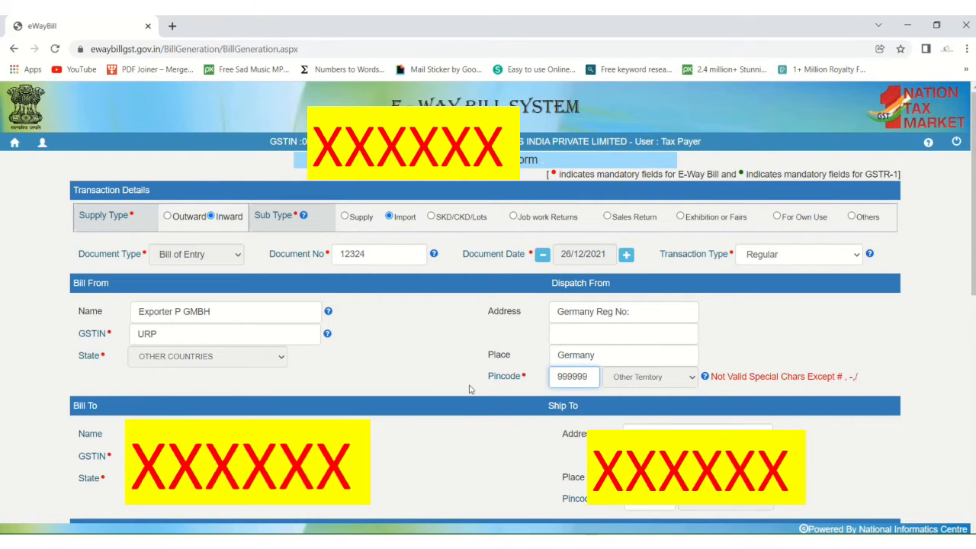
{"action": "scroll", "coordinate": [445, 384], "scroll_direction": "down", "scroll_amount": 3}
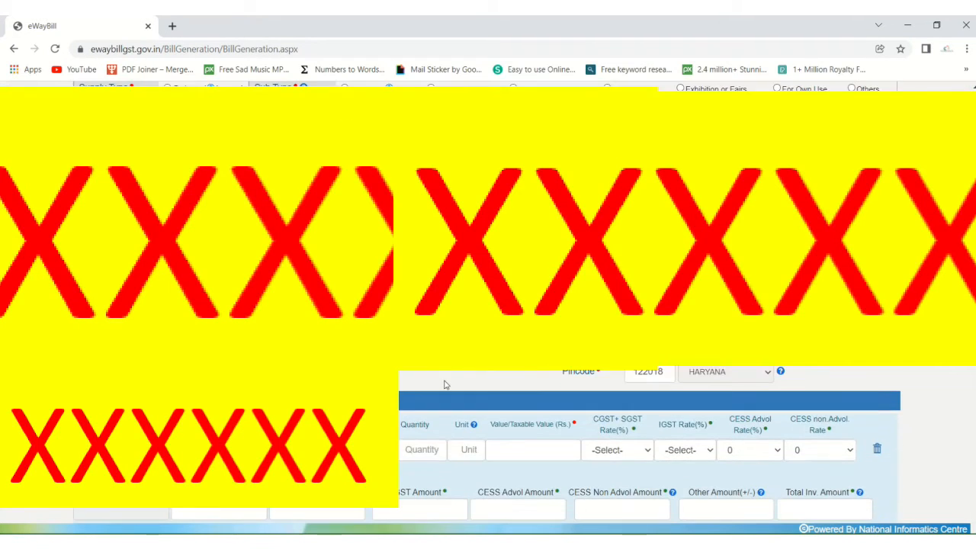
Step: From Item Details' Product Name, select 'Contains 1 CD & Dongles' in the SAP tax invoice PDF
{"action": "scroll", "coordinate": [445, 384], "scroll_direction": "down", "scroll_amount": 6}
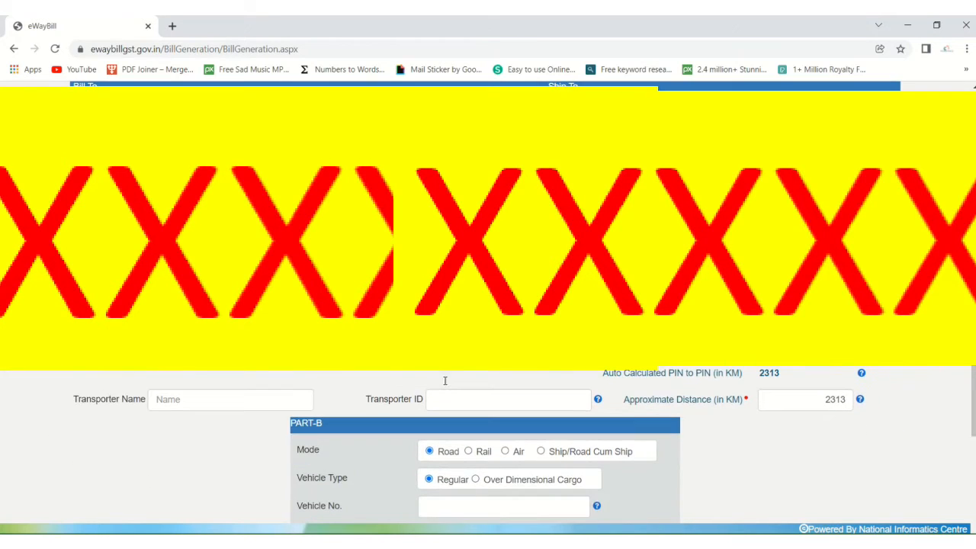
{"action": "scroll", "coordinate": [444, 380], "scroll_direction": "up", "scroll_amount": 1}
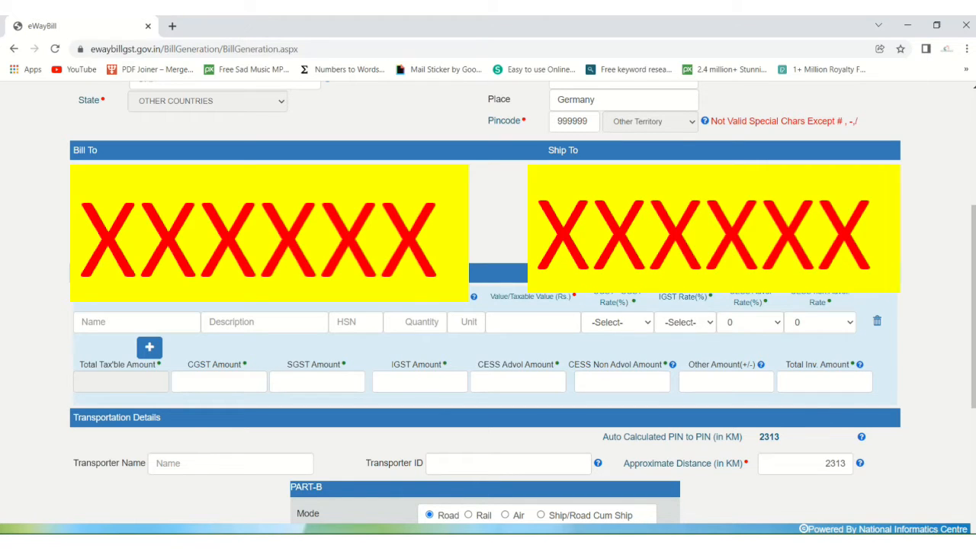
{"action": "scroll", "coordinate": [484, 305], "scroll_direction": "down", "scroll_amount": 2}
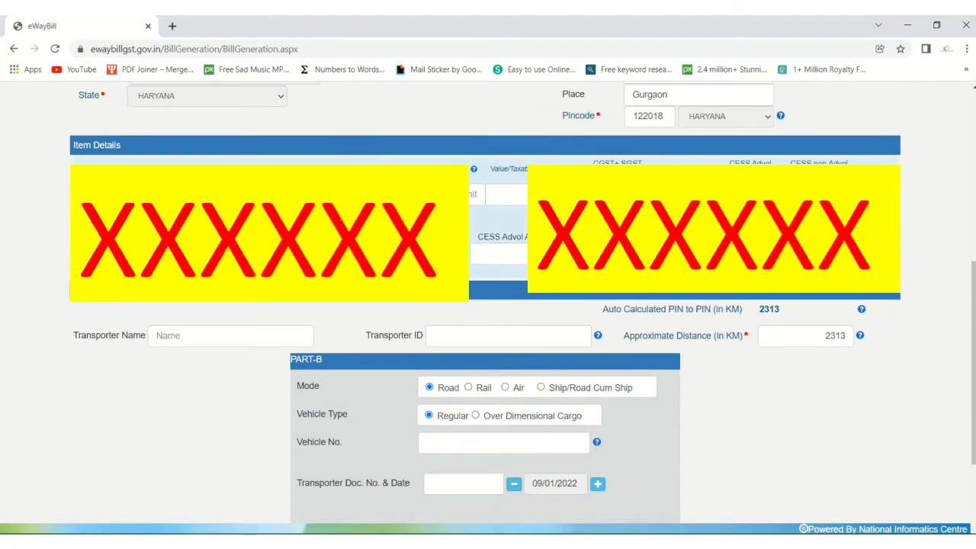
{"action": "left_click", "coordinate": [162, 195]}
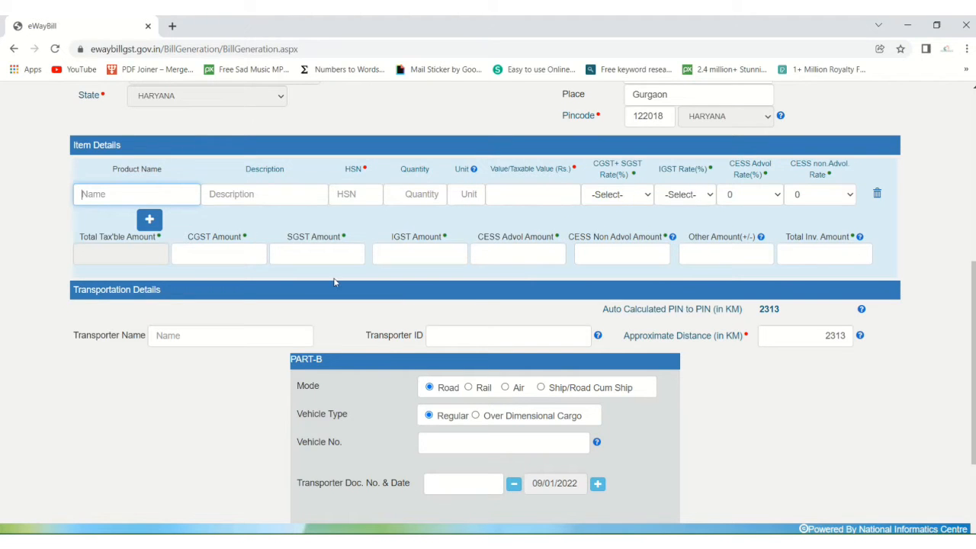
{"action": "mouse_move", "coordinate": [456, 541]}
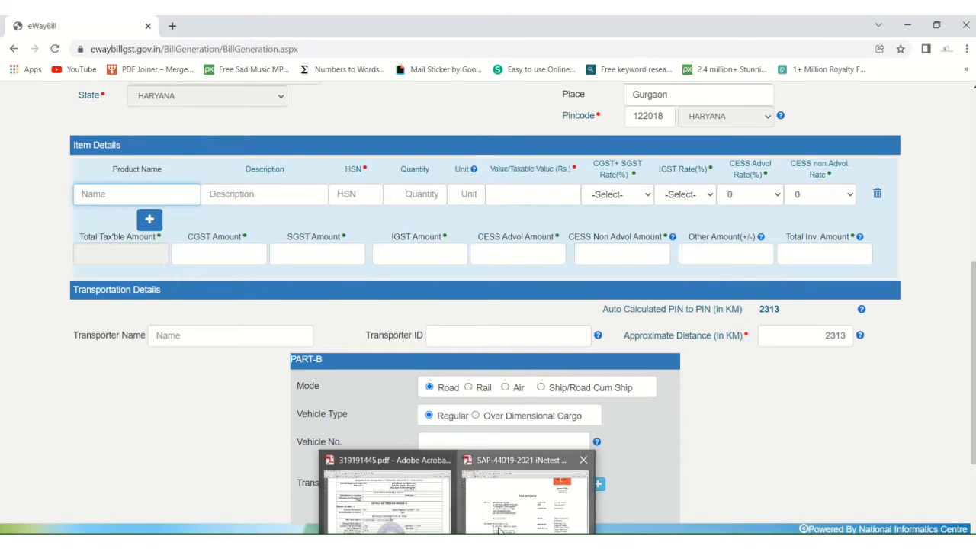
{"action": "left_click", "coordinate": [526, 496]}
{"action": "scroll", "coordinate": [401, 375], "scroll_direction": "down", "scroll_amount": 5}
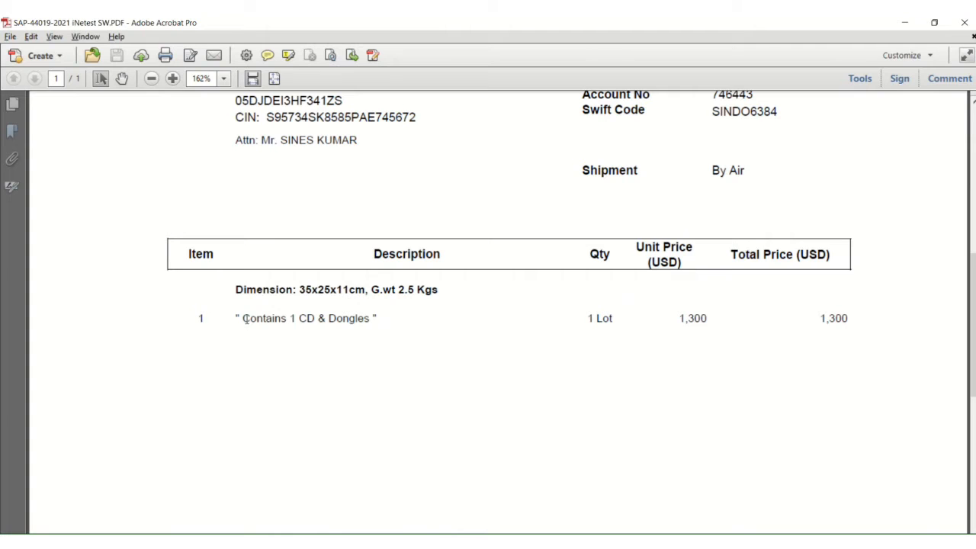
{"action": "left_click_drag", "start_coordinate": [243, 319], "coordinate": [371, 319]}
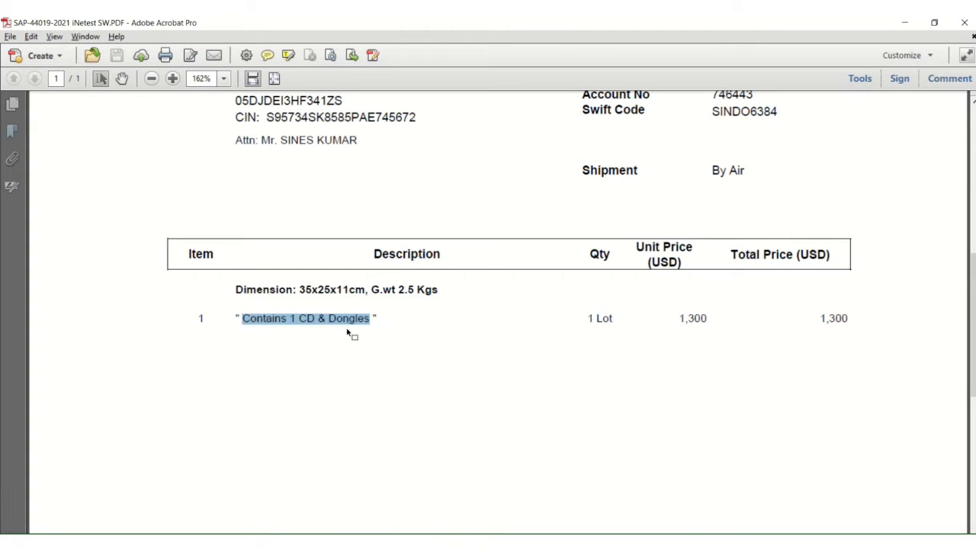
{"action": "key", "text": "alt+Tab"}
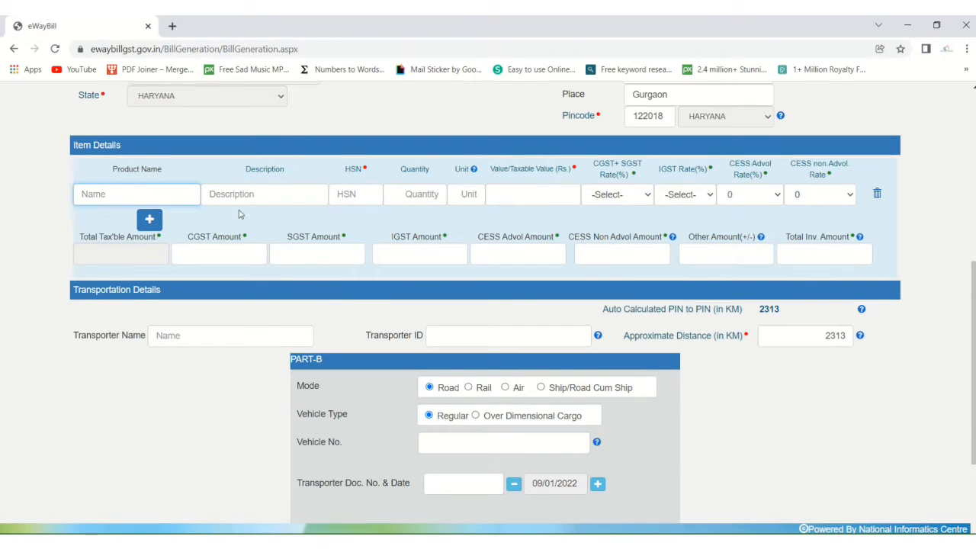
Step: Paste 'Contains 1 CD & Dongles' as the product name and move on toward the HSN field
{"action": "key", "text": "ctrl+v"}
{"action": "key", "text": "Tab"}
{"action": "key", "text": "alt+Tab"}
{"action": "key", "text": "alt+Tab"}
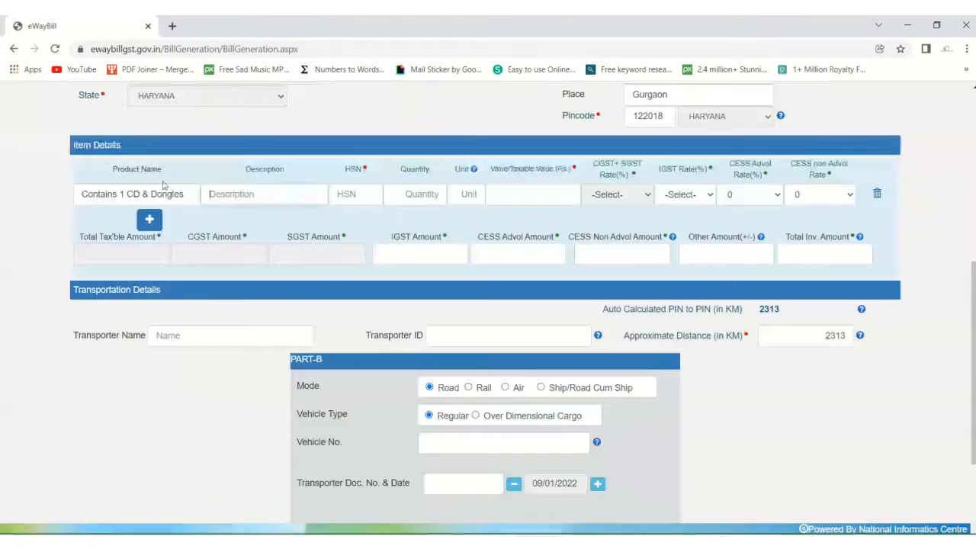
{"action": "key", "text": "Tab"}
{"action": "key", "text": "alt+Tab"}
{"action": "scroll", "coordinate": [483, 334], "scroll_direction": "down", "scroll_amount": 15}
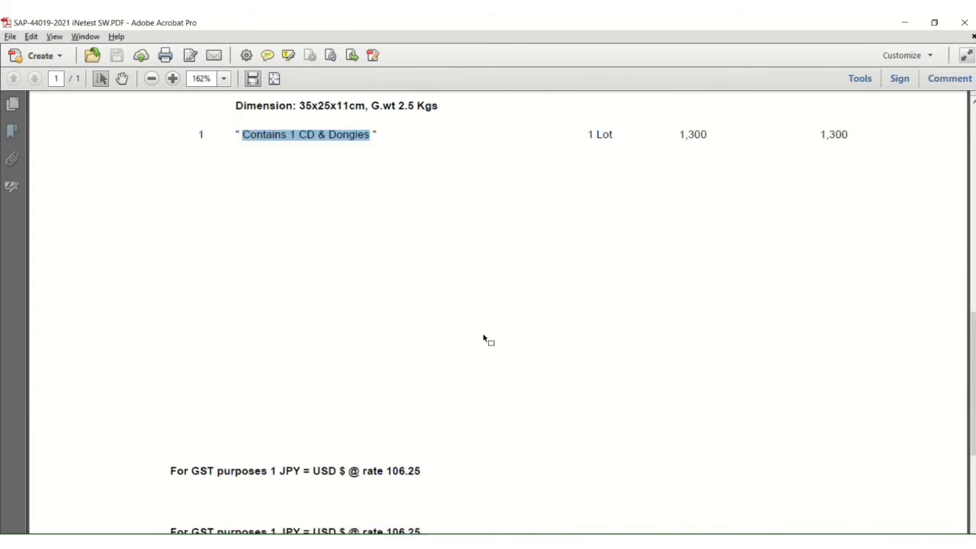
{"action": "scroll", "coordinate": [482, 338], "scroll_direction": "up", "scroll_amount": 5}
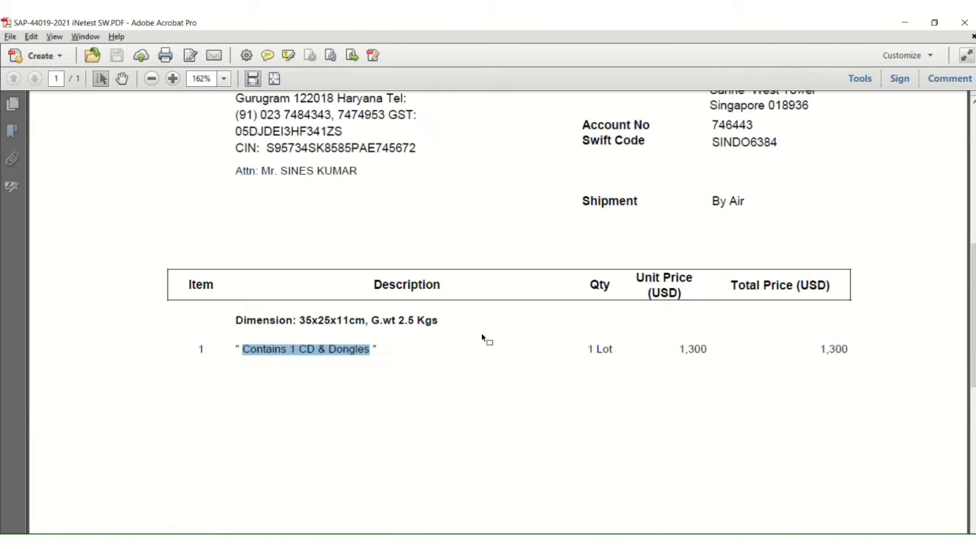
{"action": "left_click", "coordinate": [431, 455]}
{"action": "scroll", "coordinate": [419, 442], "scroll_direction": "down", "scroll_amount": 2}
{"action": "scroll", "coordinate": [410, 429], "scroll_direction": "down", "scroll_amount": 5}
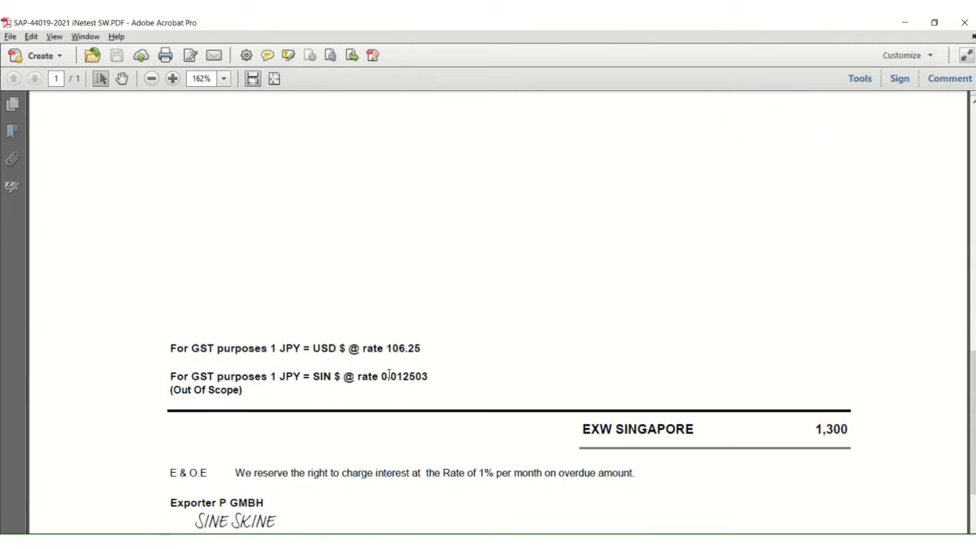
{"action": "key", "text": "alt+Tab"}
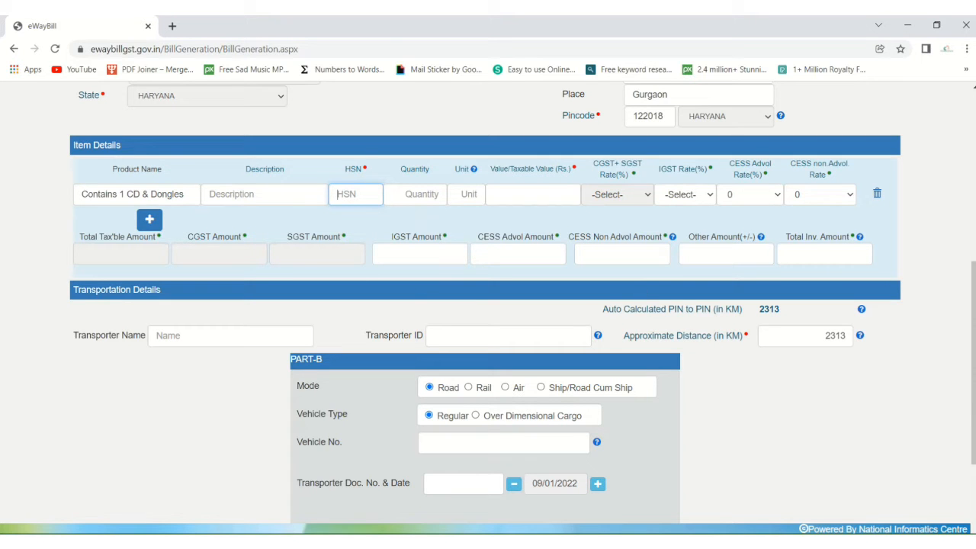
{"action": "key", "text": "alt+Tab"}
Step: Copy CTSH 85238090 from the bill of entry and paste it into the item's HSN field
{"action": "scroll", "coordinate": [457, 394], "scroll_direction": "up", "scroll_amount": 6}
{"action": "scroll", "coordinate": [374, 342], "scroll_direction": "up", "scroll_amount": 15}
{"action": "scroll", "coordinate": [376, 341], "scroll_direction": "down", "scroll_amount": 5}
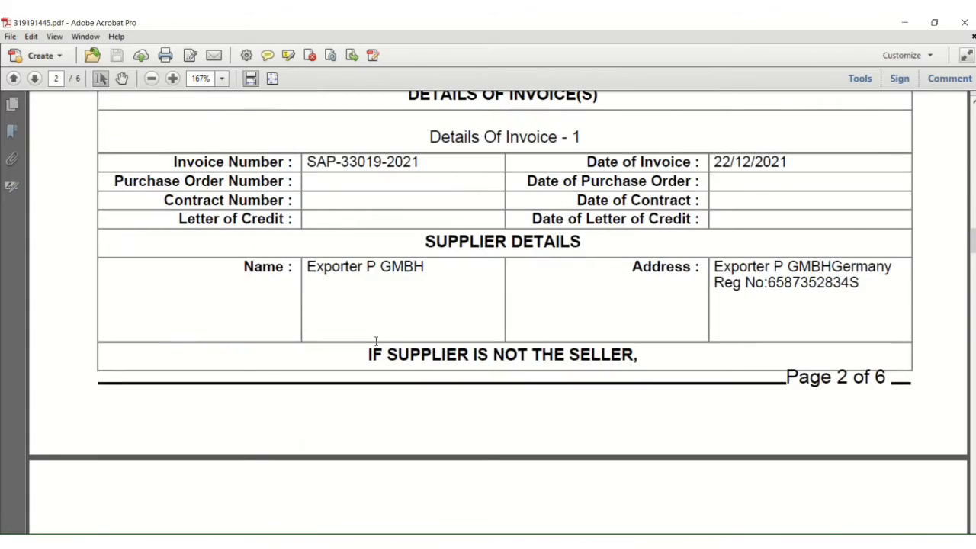
{"action": "scroll", "coordinate": [375, 341], "scroll_direction": "down", "scroll_amount": 6}
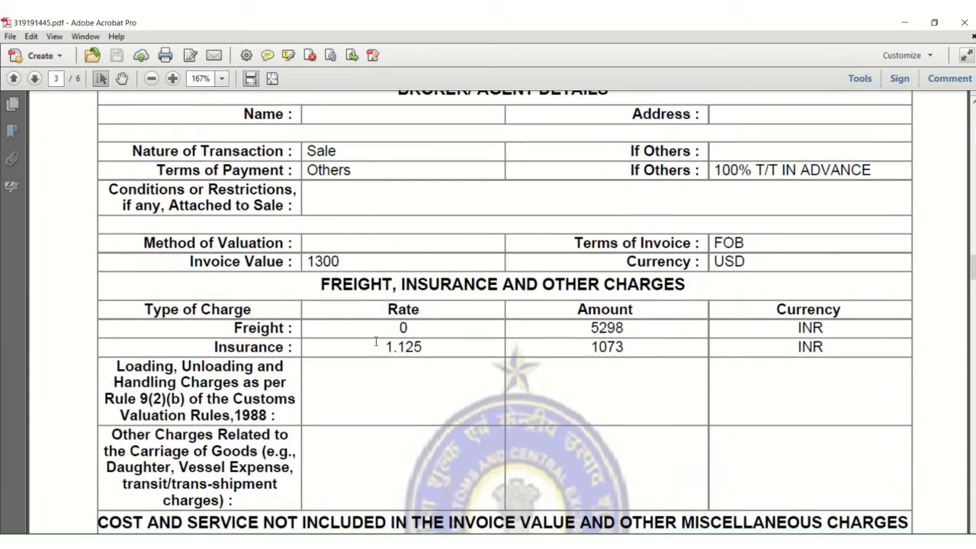
{"action": "scroll", "coordinate": [376, 342], "scroll_direction": "down", "scroll_amount": 10}
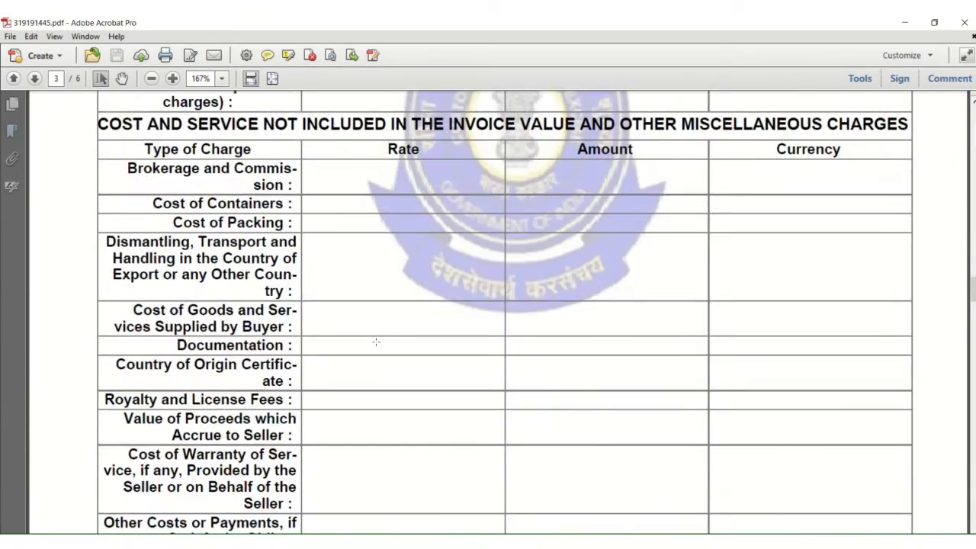
{"action": "scroll", "coordinate": [376, 342], "scroll_direction": "down", "scroll_amount": 12}
{"action": "scroll", "coordinate": [376, 340], "scroll_direction": "down", "scroll_amount": 8}
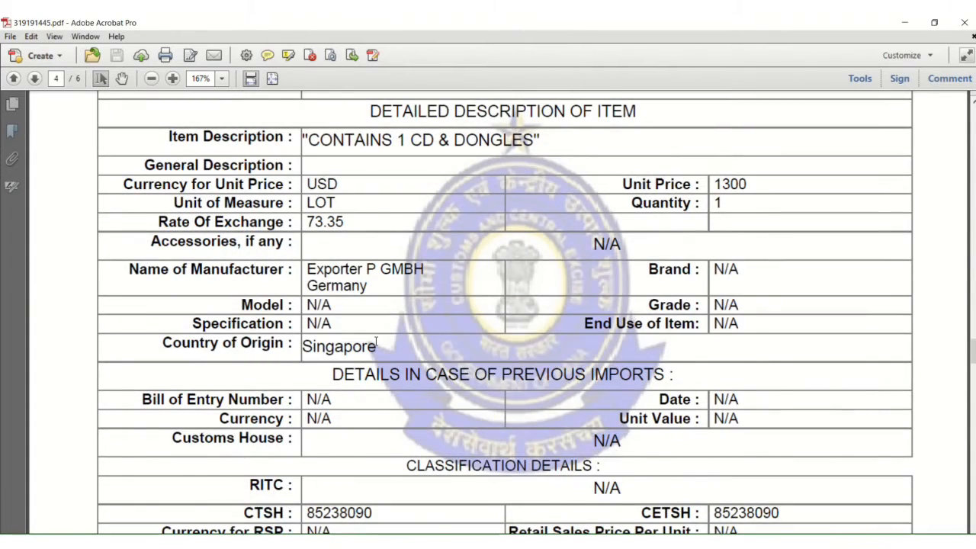
{"action": "scroll", "coordinate": [375, 343], "scroll_direction": "down", "scroll_amount": 5}
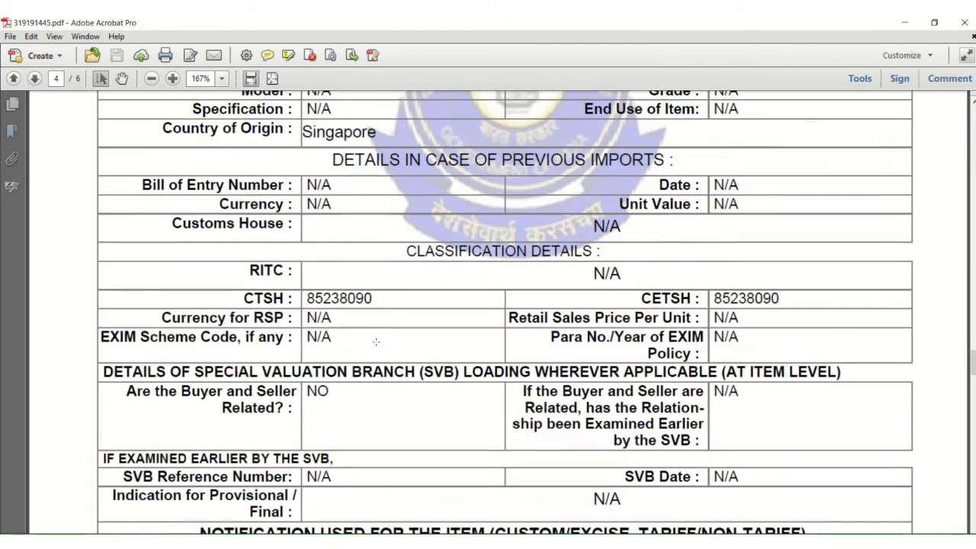
{"action": "double_click", "coordinate": [257, 298]}
{"action": "left_click_drag", "start_coordinate": [306, 298], "coordinate": [372, 299]}
{"action": "key", "text": "ctrl+c"}
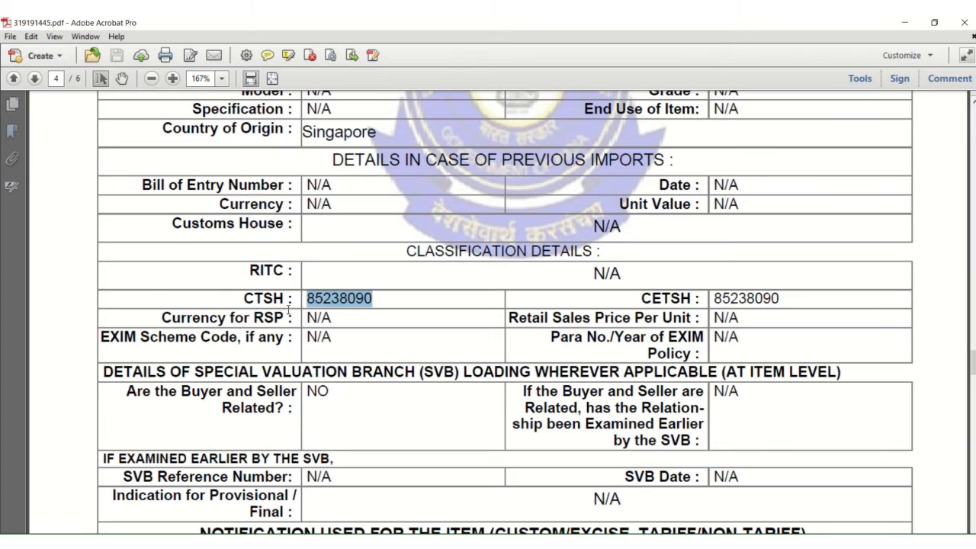
{"action": "key", "text": "alt+Tab"}
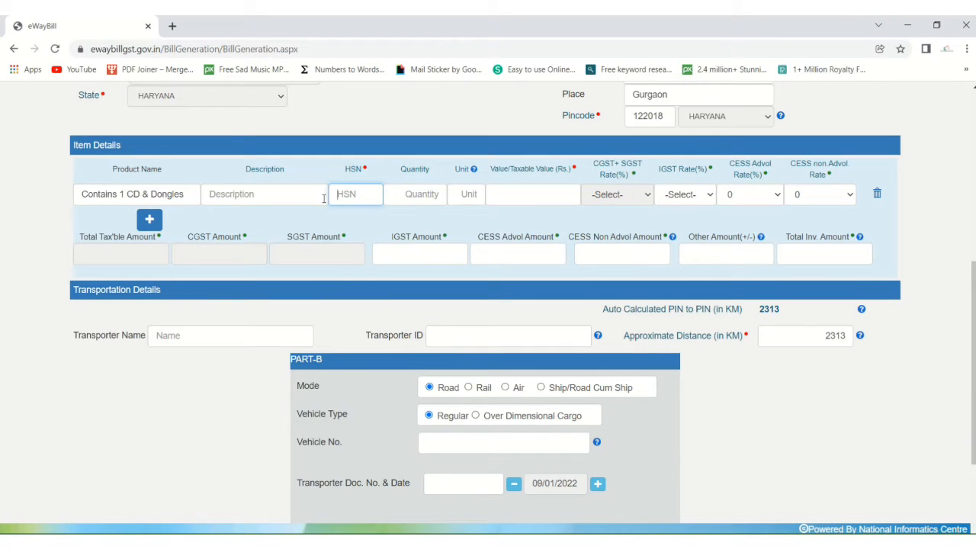
{"action": "key", "text": "ctrl+v"}
Step: Search the bill of entry for 'package' to find the number of packages for the quantity
{"action": "left_click", "coordinate": [410, 196]}
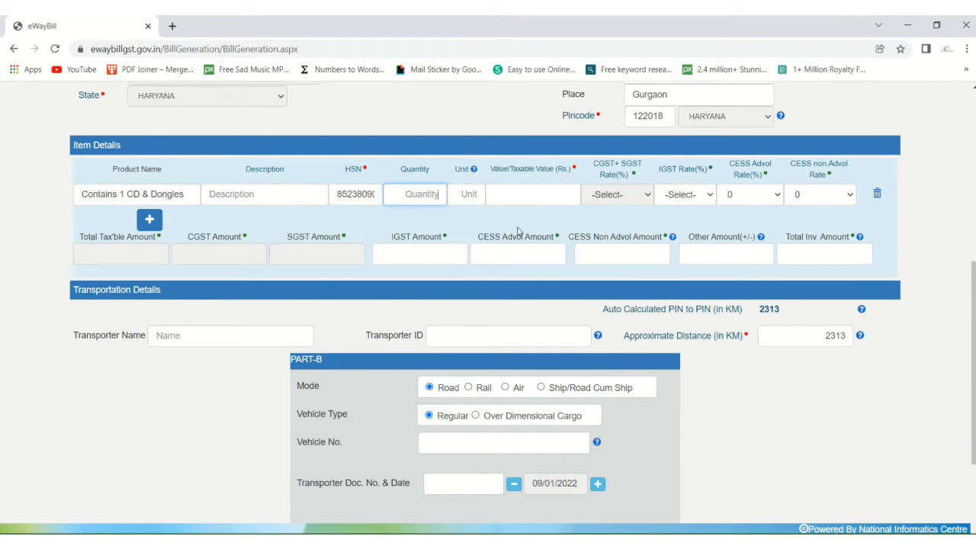
{"action": "key", "text": "alt+Tab"}
{"action": "key", "text": "alt+Tab"}
{"action": "type", "text": "0"}
{"action": "key", "text": "alt+Tab"}
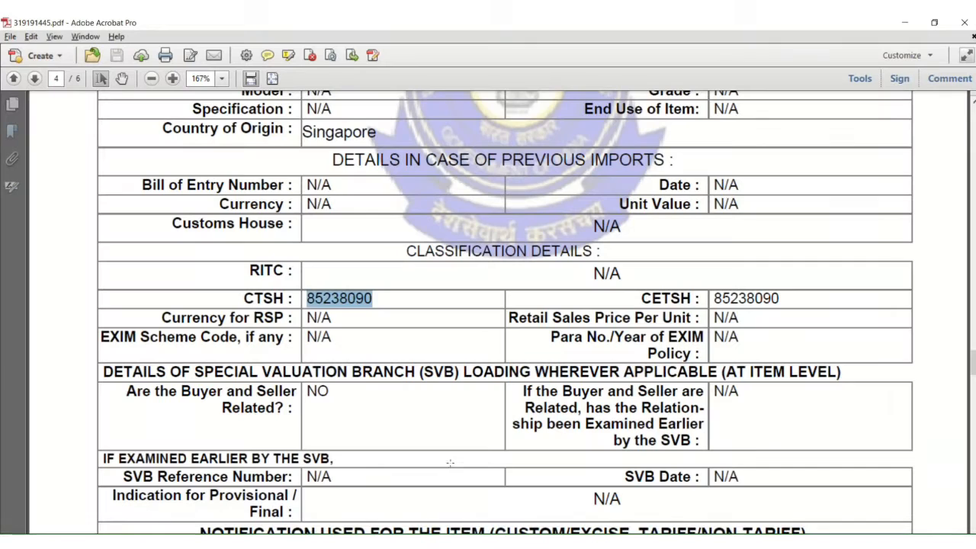
{"action": "scroll", "coordinate": [487, 385], "scroll_direction": "down", "scroll_amount": 3}
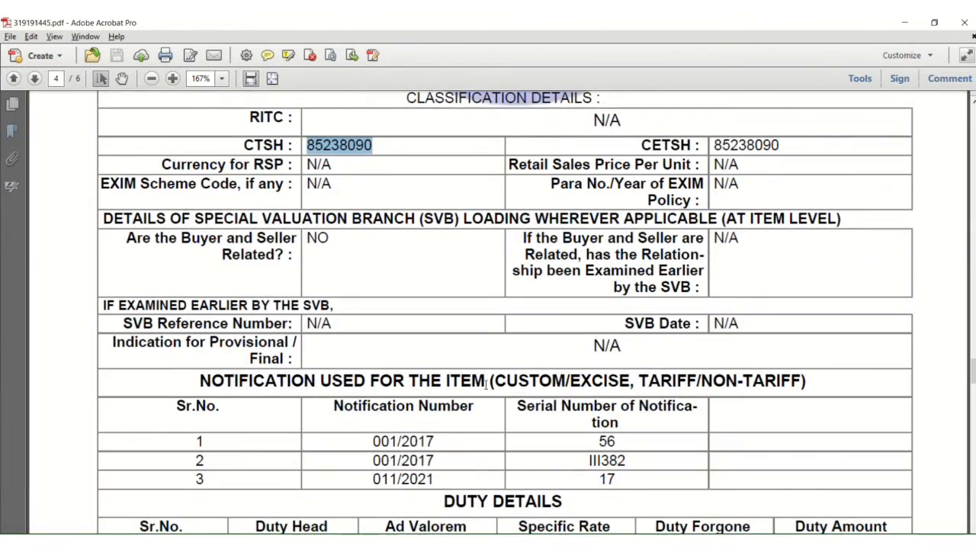
{"action": "scroll", "coordinate": [486, 385], "scroll_direction": "down", "scroll_amount": 5}
{"action": "scroll", "coordinate": [622, 366], "scroll_direction": "up", "scroll_amount": 4}
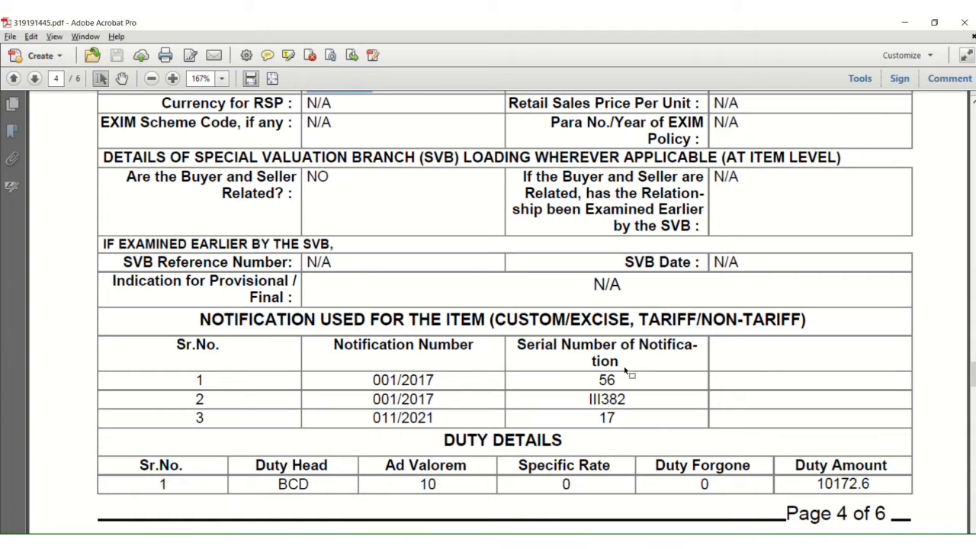
{"action": "key", "text": "ctrl+f"}
{"action": "type", "text": "package"}
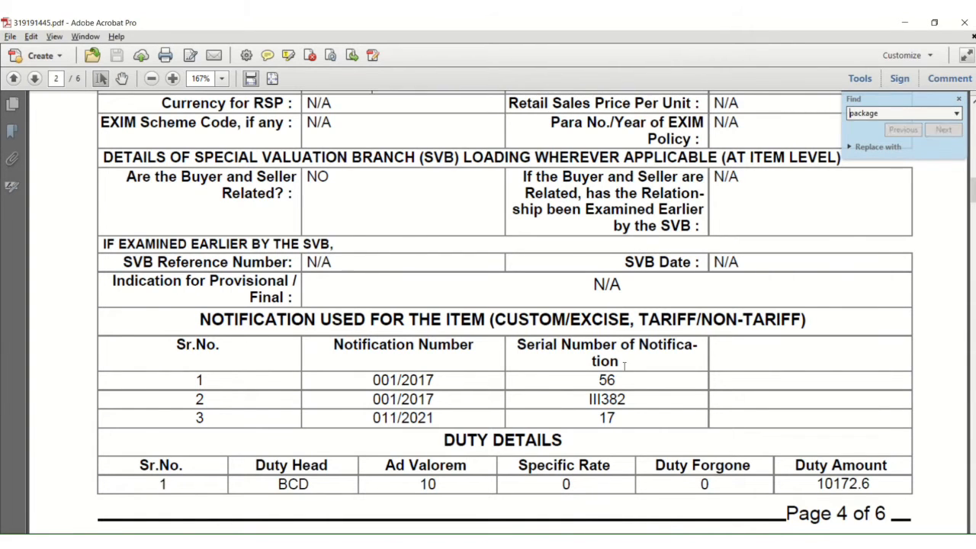
{"action": "key", "text": "Return"}
{"action": "left_click_drag", "start_coordinate": [735, 392], "coordinate": [709, 394]}
{"action": "left_click", "coordinate": [672, 414]}
Step: Enter item quantity 01 with unit Box after checking the supplier invoice PDF
{"action": "key", "text": "alt+Tab"}
{"action": "key", "text": "alt+Tab"}
{"action": "left_click", "coordinate": [457, 543]}
{"action": "left_click", "coordinate": [501, 516]}
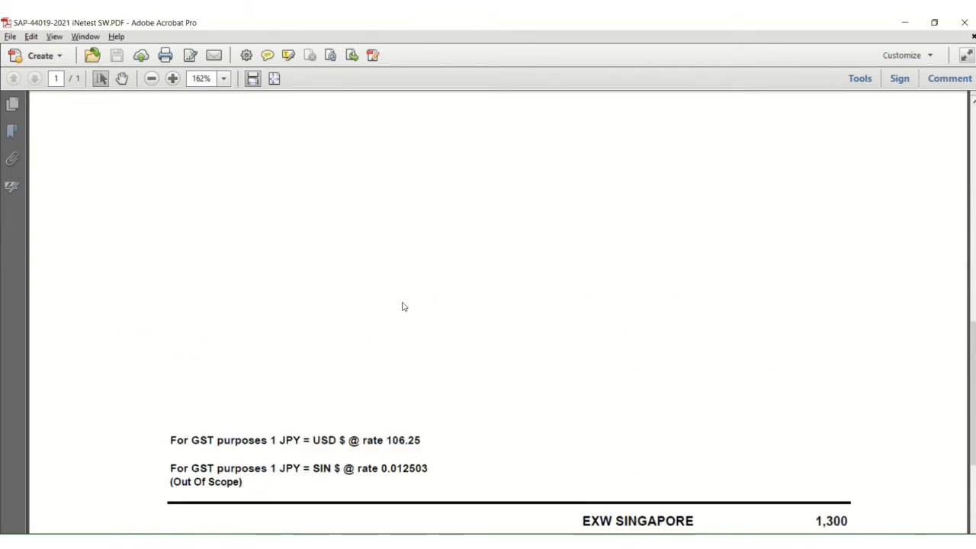
{"action": "scroll", "coordinate": [403, 307], "scroll_direction": "up", "scroll_amount": 5}
{"action": "scroll", "coordinate": [403, 305], "scroll_direction": "down", "scroll_amount": 2}
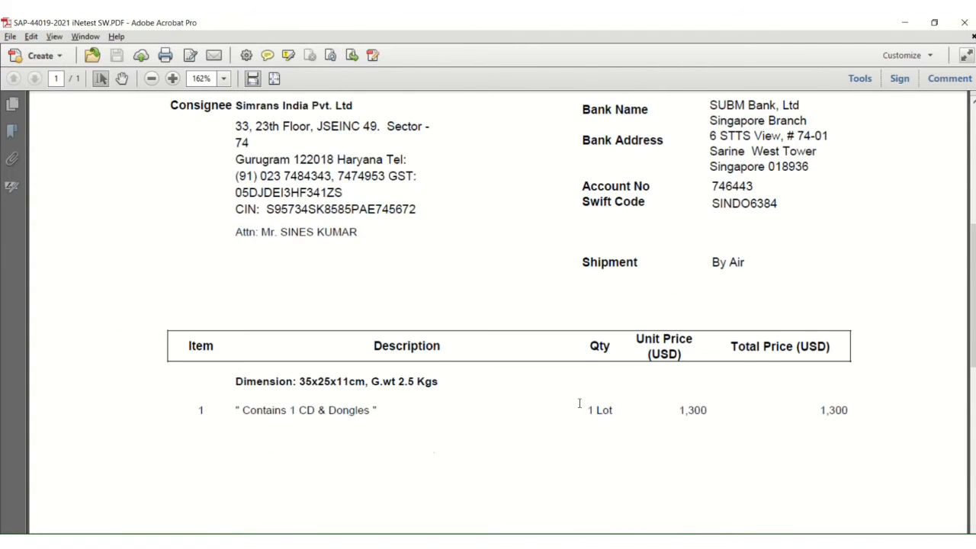
{"action": "key", "text": "alt+Tab"}
{"action": "key", "text": "alt+Tab"}
{"action": "key", "text": "Tab"}
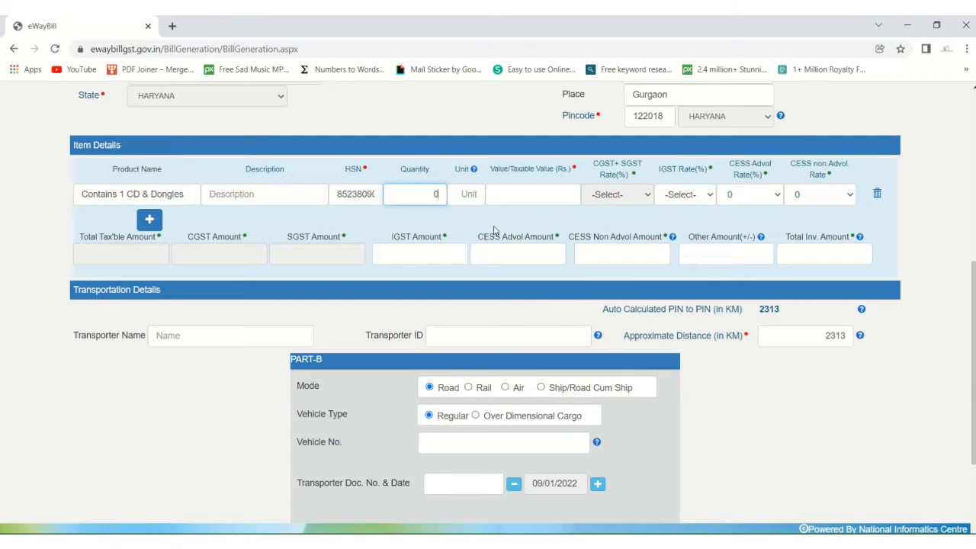
{"action": "type", "text": "1"}
{"action": "key", "text": "Tab"}
{"action": "type", "text": "Box"}
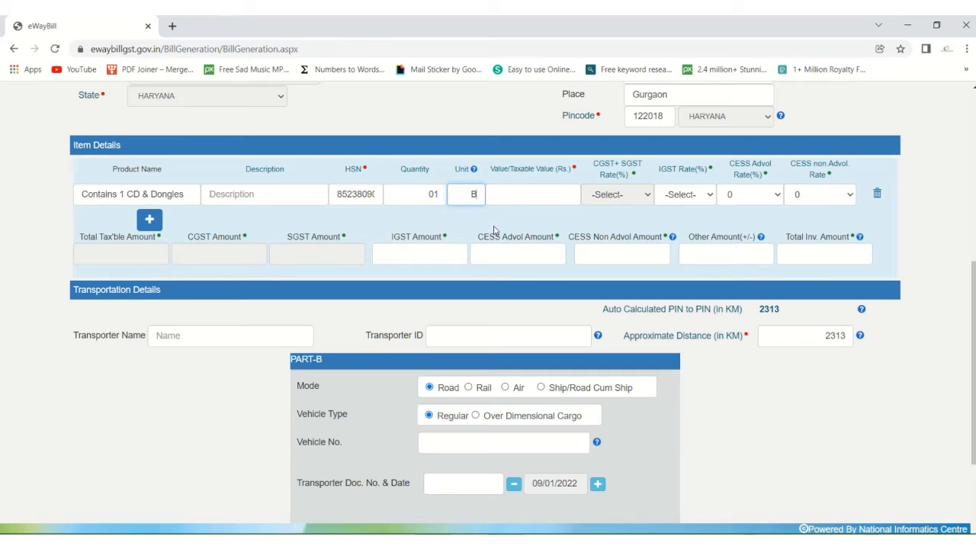
{"action": "left_click", "coordinate": [497, 188]}
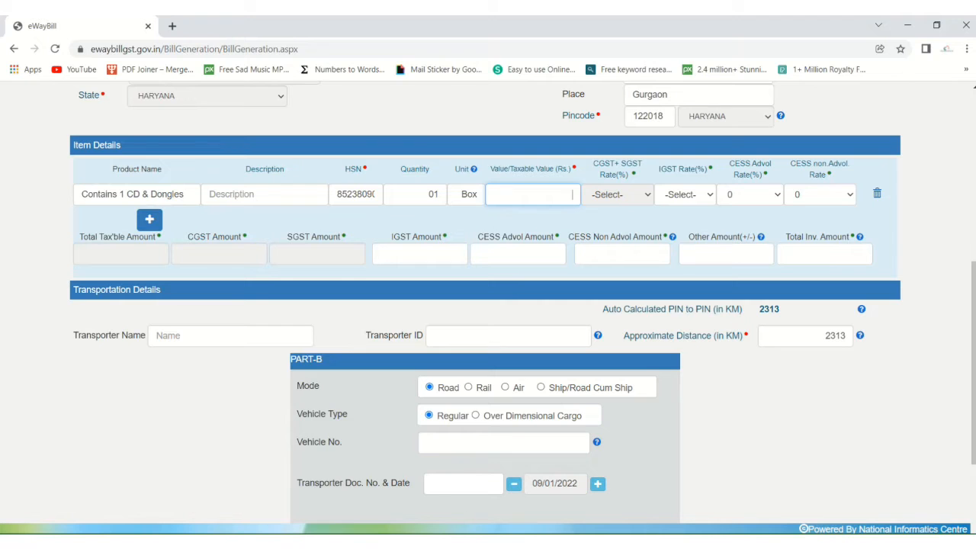
Step: Note the 1,300 invoice total in the supplier invoice PDF
{"action": "left_click", "coordinate": [517, 509]}
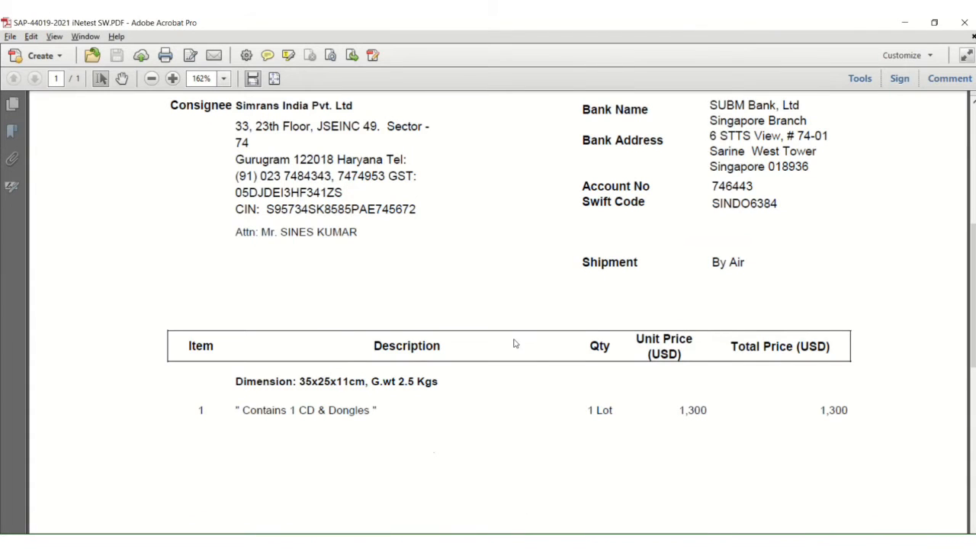
{"action": "scroll", "coordinate": [598, 363], "scroll_direction": "up", "scroll_amount": 6}
{"action": "scroll", "coordinate": [658, 373], "scroll_direction": "down", "scroll_amount": 7}
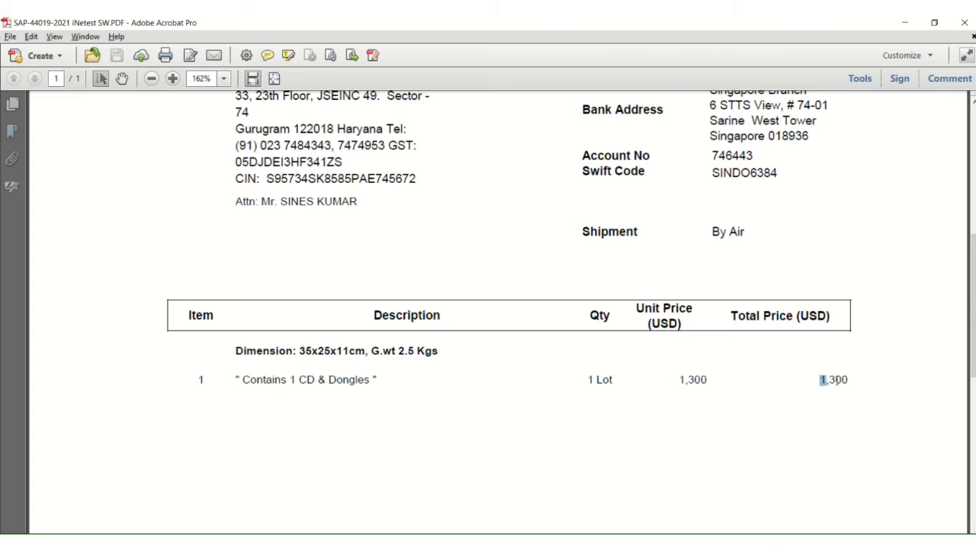
{"action": "left_click_drag", "start_coordinate": [837, 379], "coordinate": [849, 384]}
{"action": "left_click", "coordinate": [851, 395]}
{"action": "left_click", "coordinate": [456, 541]}
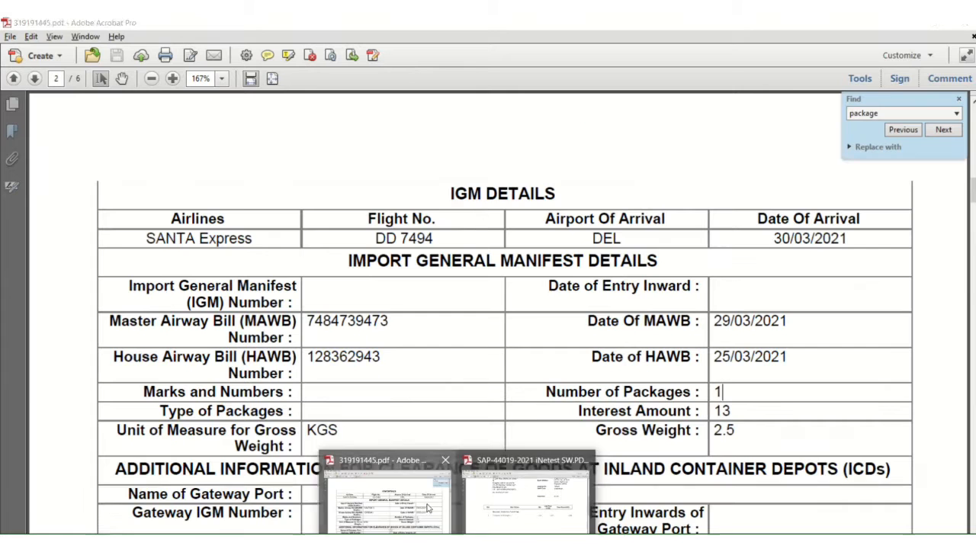
{"action": "left_click", "coordinate": [428, 504]}
Step: Locate the 5298 freight amount in bill of entry 319191445.pdf
{"action": "scroll", "coordinate": [503, 231], "scroll_direction": "up", "scroll_amount": 3}
{"action": "scroll", "coordinate": [503, 231], "scroll_direction": "up", "scroll_amount": 5}
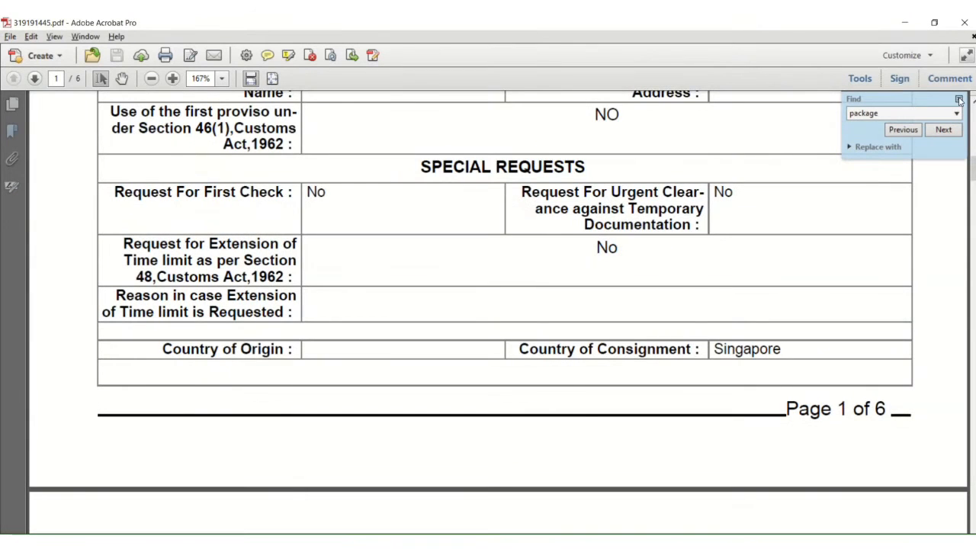
{"action": "left_click", "coordinate": [958, 99]}
{"action": "scroll", "coordinate": [550, 301], "scroll_direction": "up", "scroll_amount": 1}
{"action": "scroll", "coordinate": [550, 301], "scroll_direction": "up", "scroll_amount": 10}
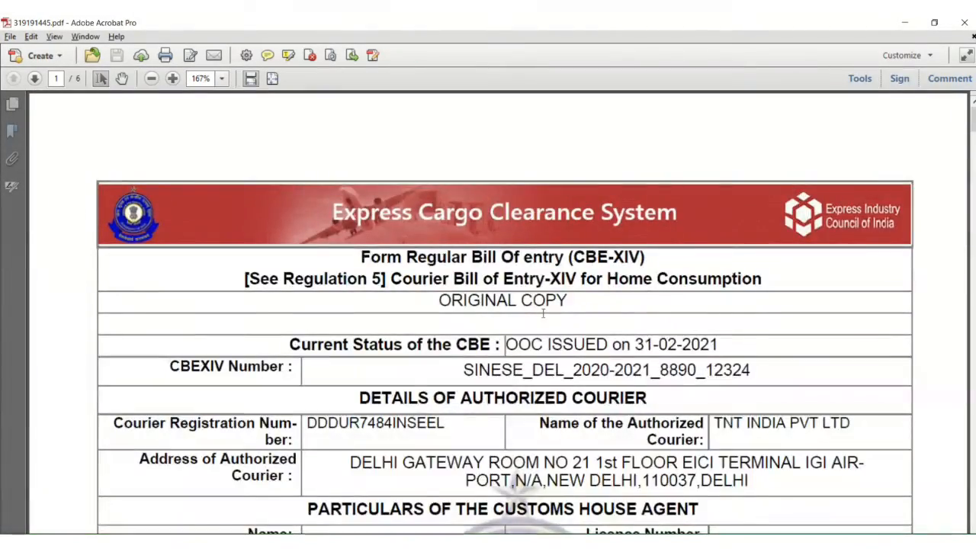
{"action": "scroll", "coordinate": [543, 315], "scroll_direction": "down", "scroll_amount": 15}
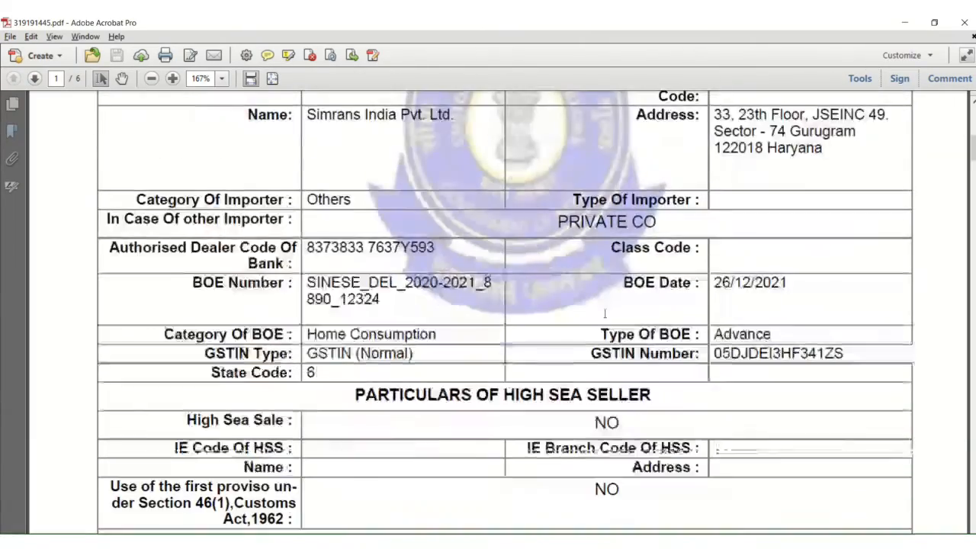
{"action": "scroll", "coordinate": [605, 313], "scroll_direction": "down", "scroll_amount": 15}
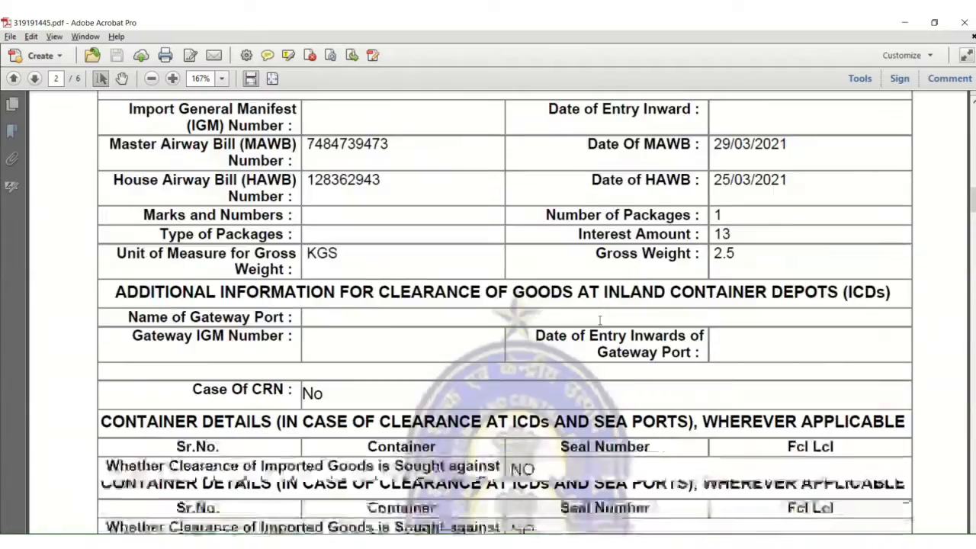
{"action": "scroll", "coordinate": [599, 320], "scroll_direction": "down", "scroll_amount": 15}
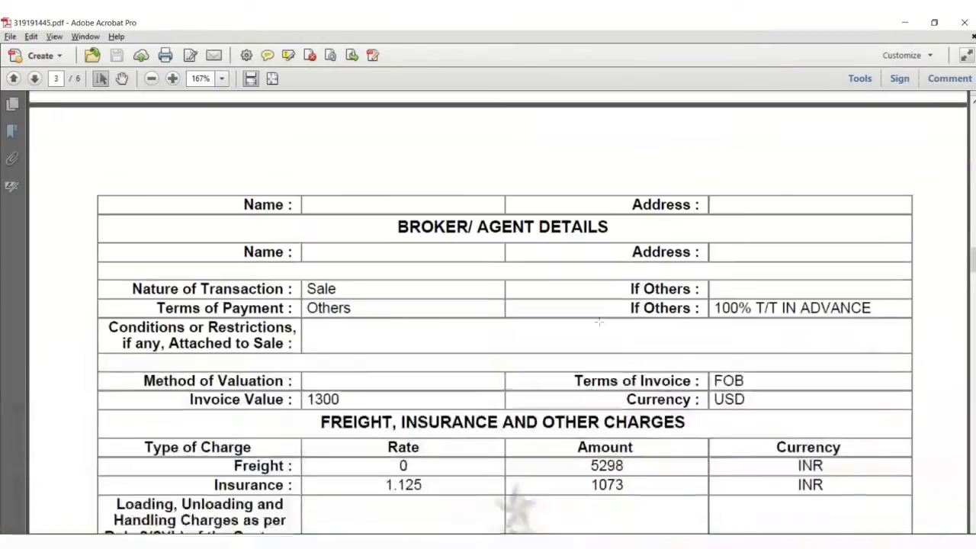
{"action": "scroll", "coordinate": [599, 321], "scroll_direction": "up", "scroll_amount": 3}
{"action": "scroll", "coordinate": [599, 321], "scroll_direction": "down", "scroll_amount": 2}
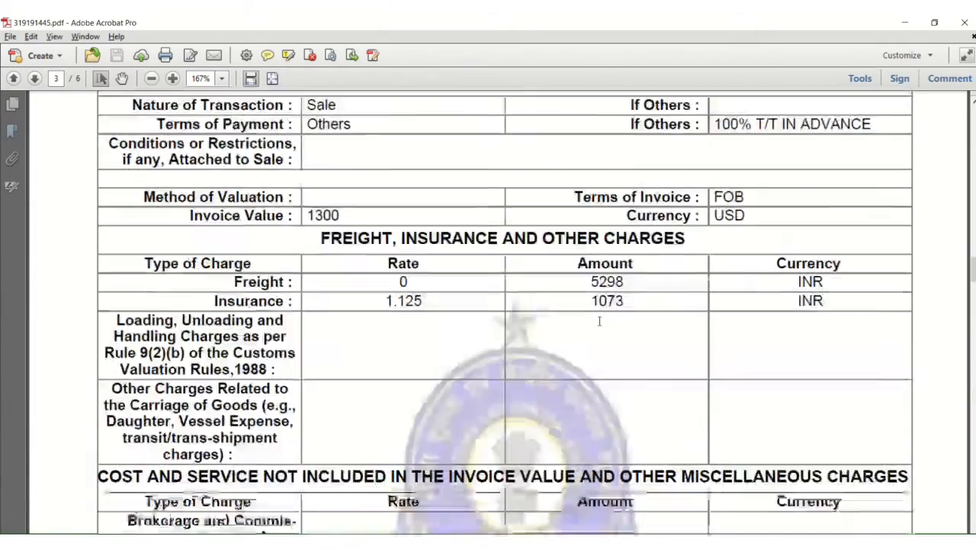
{"action": "left_click_drag", "start_coordinate": [586, 282], "coordinate": [626, 302]}
Step: Find the 73.35 exchange rate, then open Inbound Ewaybil calculation.xlsx from the Inbound folder
{"action": "scroll", "coordinate": [597, 399], "scroll_direction": "down", "scroll_amount": 15}
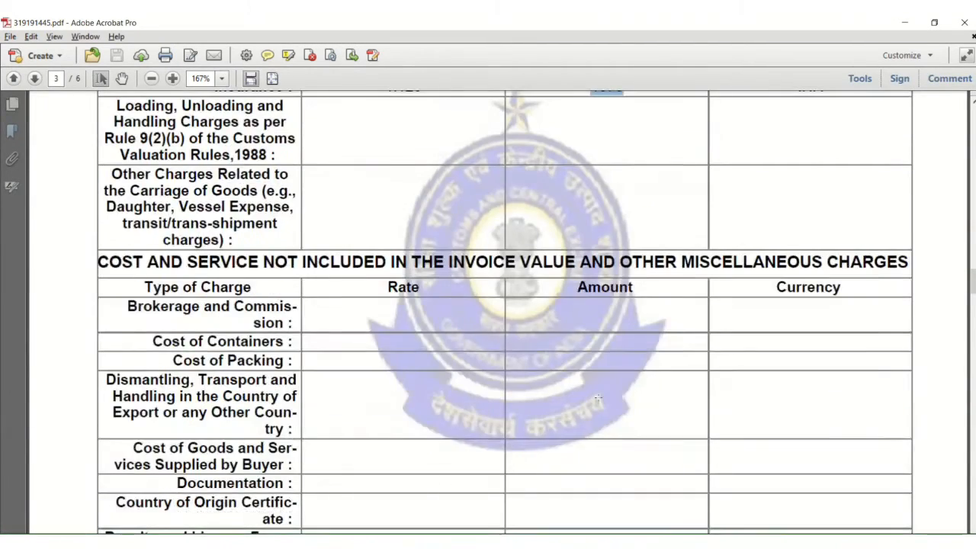
{"action": "scroll", "coordinate": [600, 391], "scroll_direction": "down", "scroll_amount": 10}
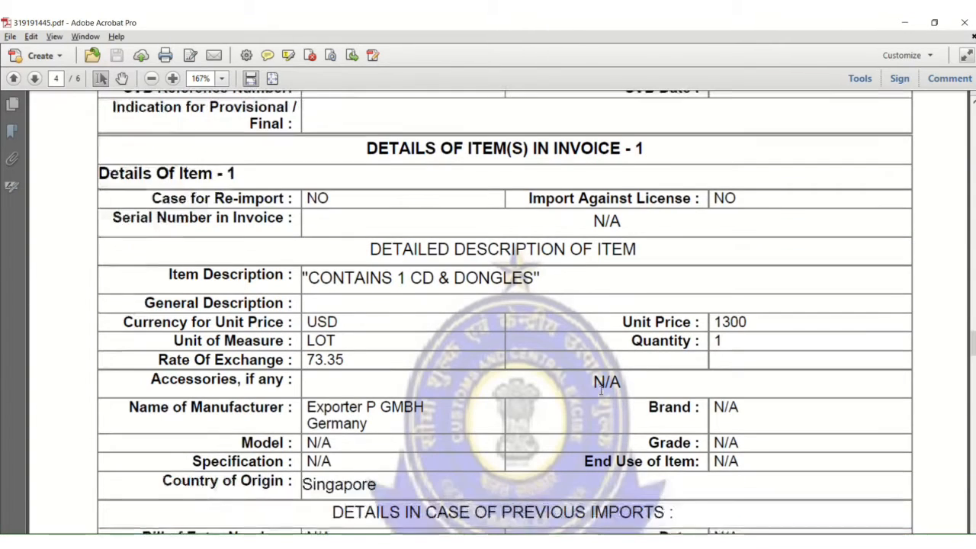
{"action": "scroll", "coordinate": [601, 391], "scroll_direction": "down", "scroll_amount": 5}
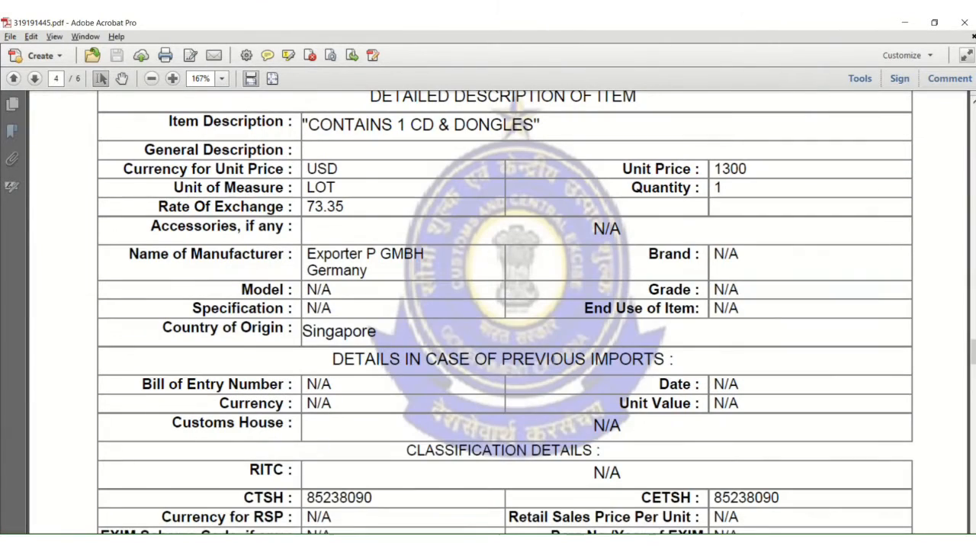
{"action": "left_click_drag", "start_coordinate": [310, 206], "coordinate": [349, 209]}
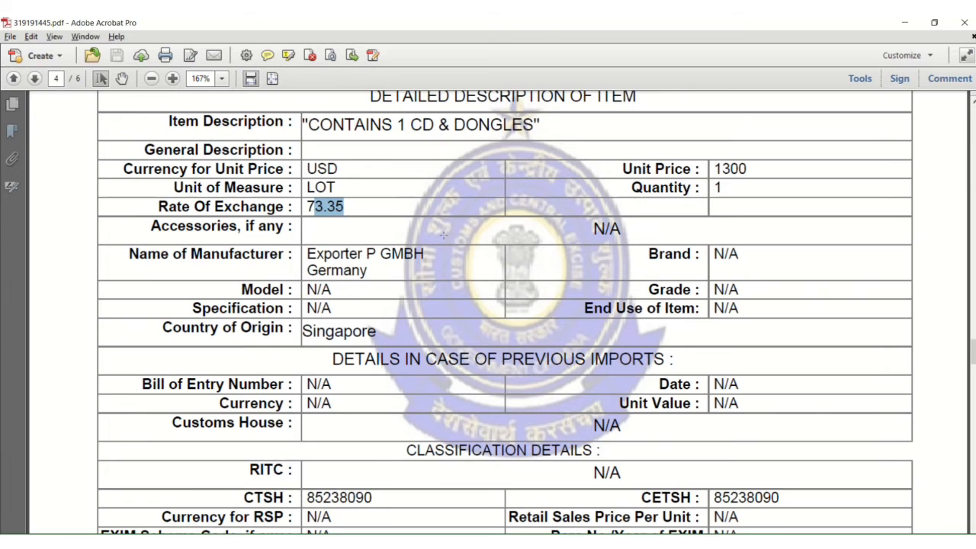
{"action": "scroll", "coordinate": [526, 369], "scroll_direction": "down", "scroll_amount": 3}
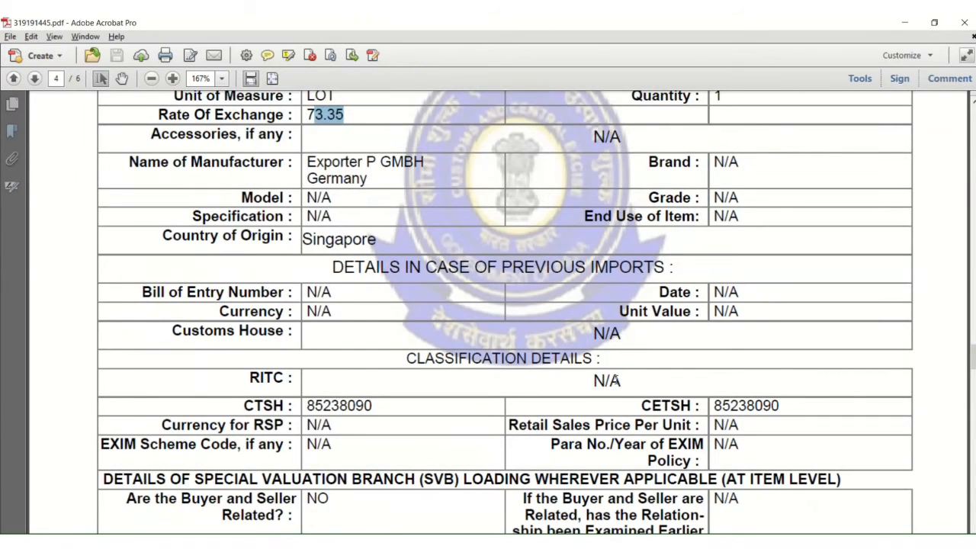
{"action": "scroll", "coordinate": [600, 370], "scroll_direction": "down", "scroll_amount": 1}
{"action": "scroll", "coordinate": [584, 359], "scroll_direction": "down", "scroll_amount": 6}
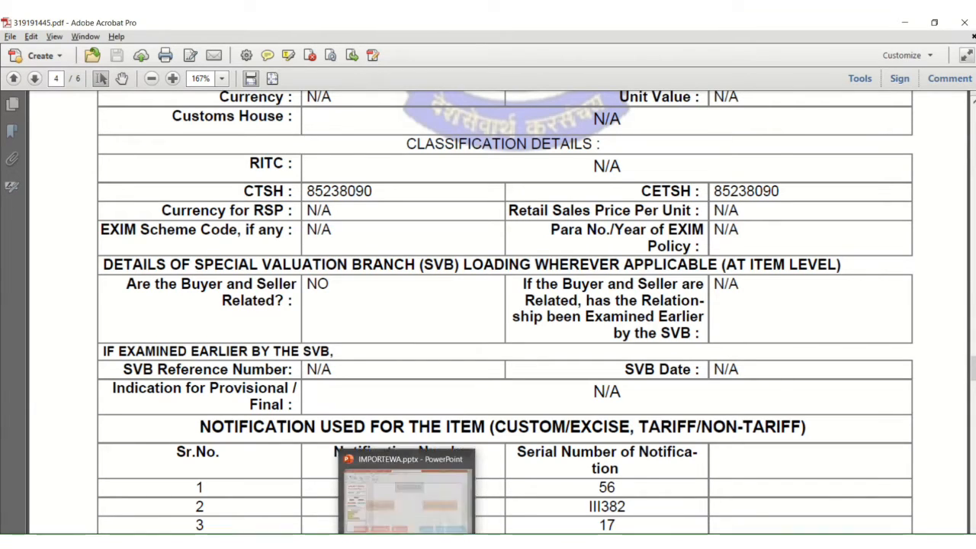
{"action": "left_click", "coordinate": [470, 541]}
{"action": "double_click", "coordinate": [176, 114]}
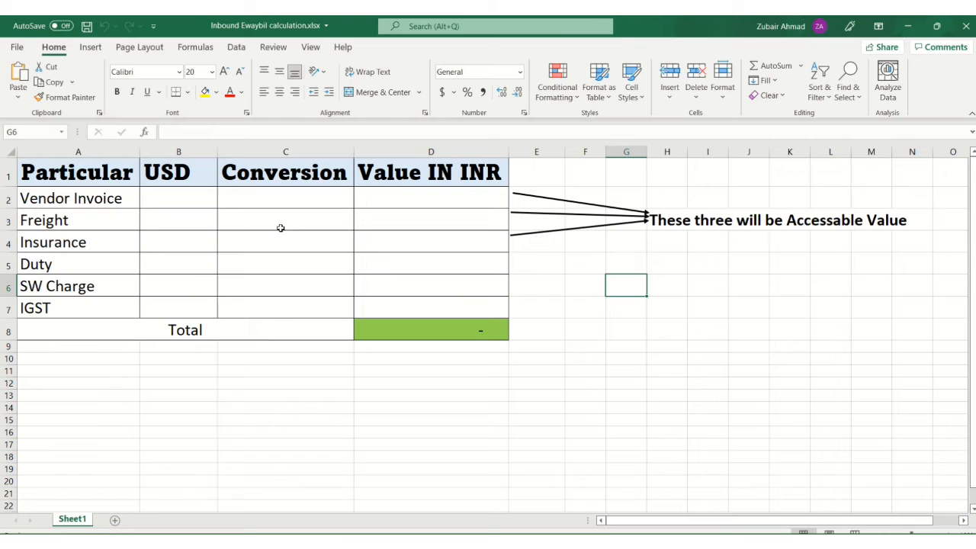
Step: Enter 1300 as the Vendor Invoice USD amount
{"action": "left_click", "coordinate": [248, 197]}
{"action": "key", "text": "Left"}
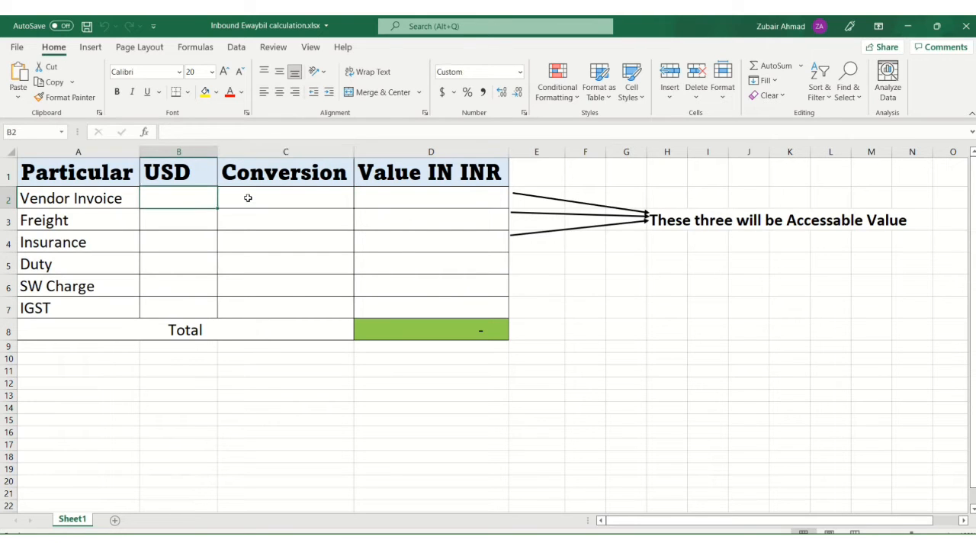
{"action": "type", "text": "1300"}
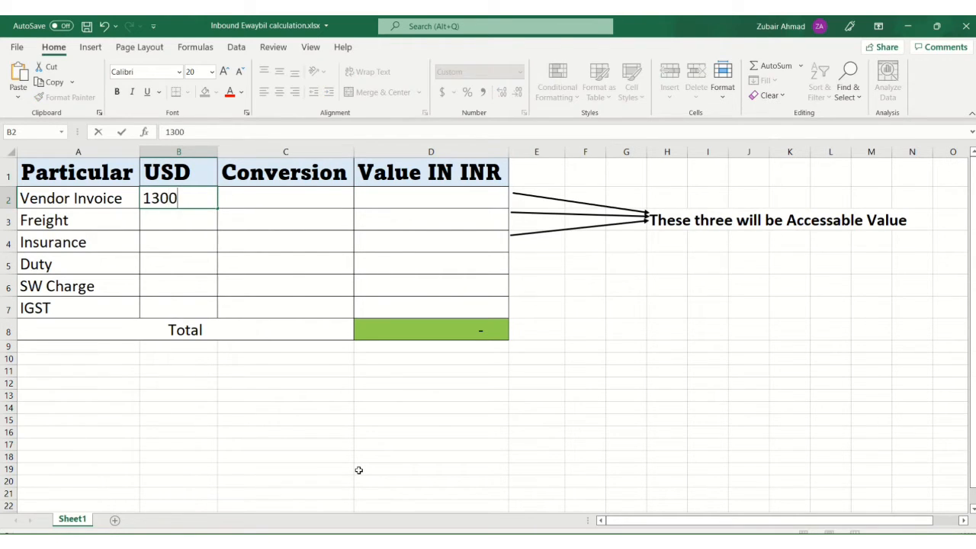
{"action": "key", "text": "Tab"}
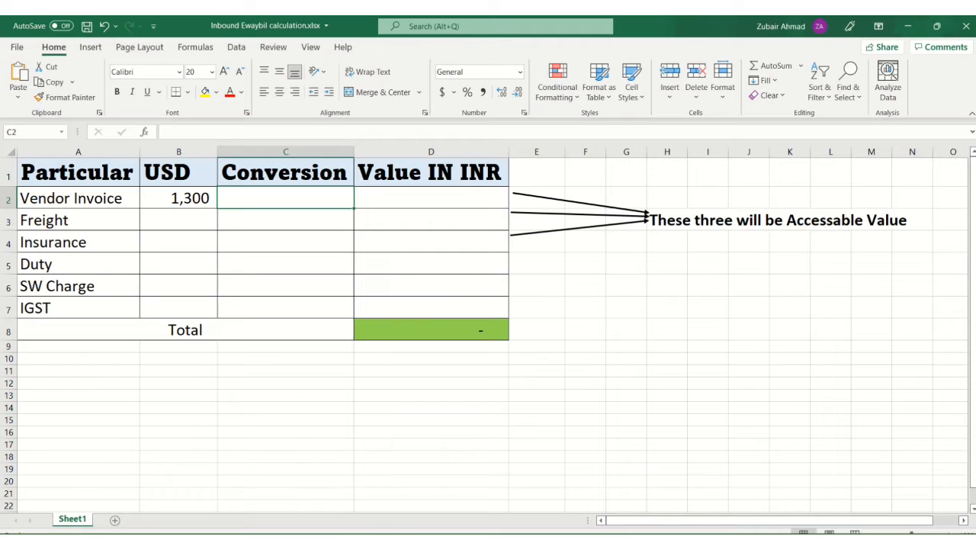
Step: Copy the 73.35 rate of exchange from the customs PDF into the Conversion cell
{"action": "left_click", "coordinate": [385, 500]}
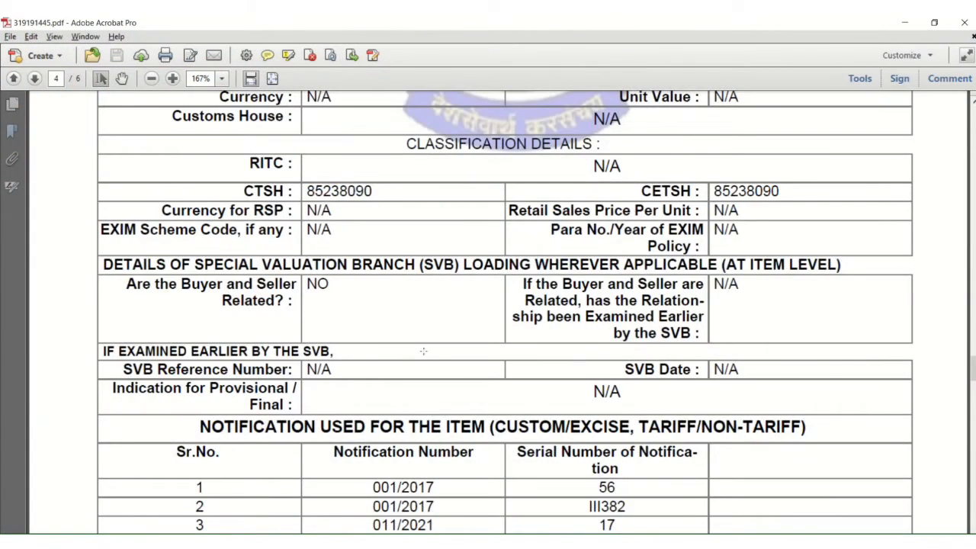
{"action": "scroll", "coordinate": [423, 351], "scroll_direction": "up", "scroll_amount": 8}
{"action": "left_click", "coordinate": [339, 200]}
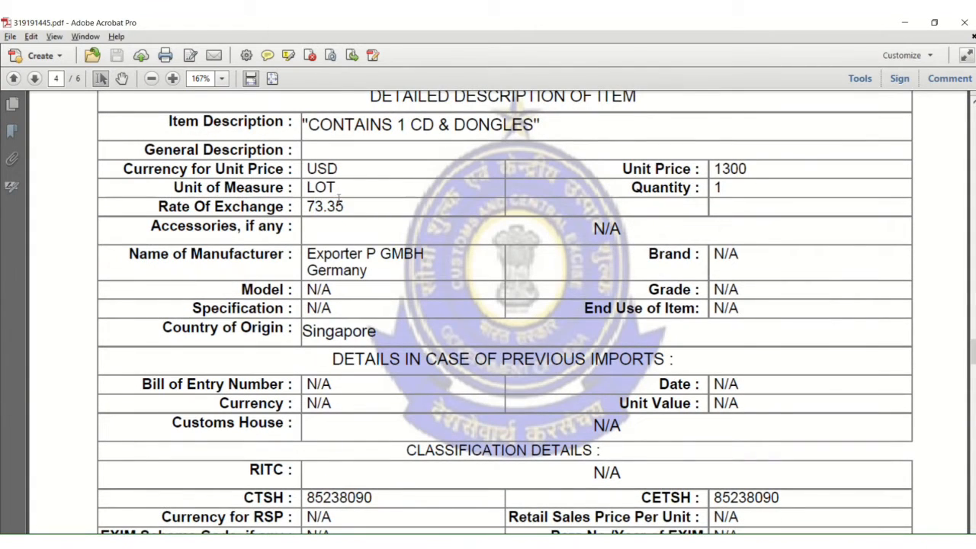
{"action": "left_click_drag", "start_coordinate": [299, 202], "coordinate": [356, 203]}
{"action": "key", "text": "alt+Tab"}
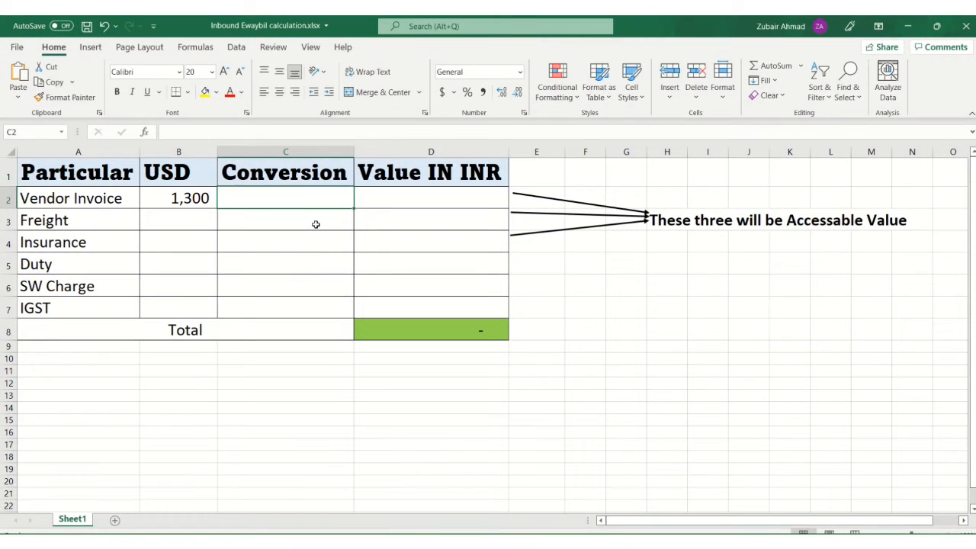
{"action": "type", "text": "73"}
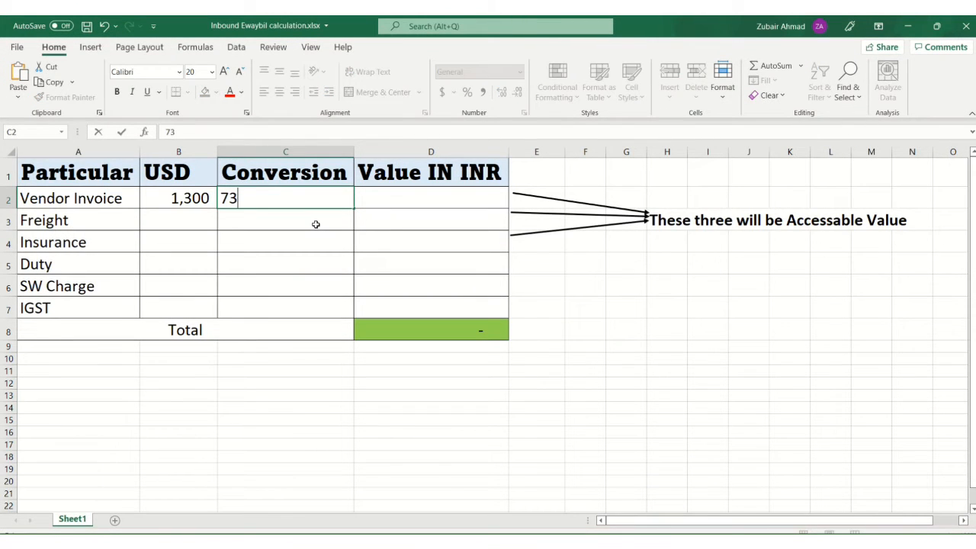
{"action": "type", "text": "9"}
{"action": "key", "text": "BackSpace"}
{"action": "type", "text": ".35"}
{"action": "key", "text": "Return"}
Step: Enter =B2*C2 in the INR value cell, giving 95,355.00
{"action": "key", "text": "Right"}
{"action": "key", "text": "Right"}
{"action": "key", "text": "Up"}
{"action": "key", "text": "Left"}
{"action": "key", "text": "Left"}
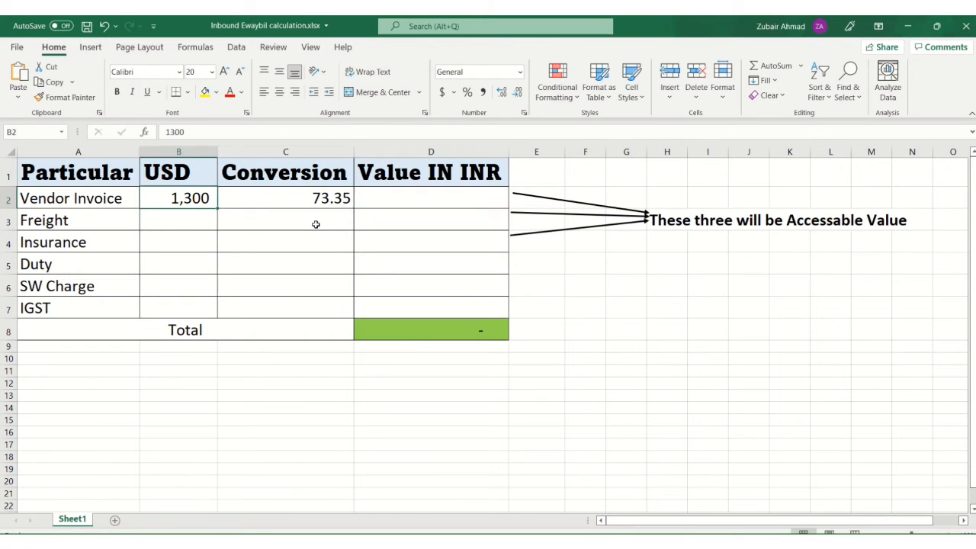
{"action": "key", "text": "Right"}
{"action": "key", "text": "Right"}
{"action": "type", "text": "="}
{"action": "key", "text": "Left"}
{"action": "key", "text": "Left"}
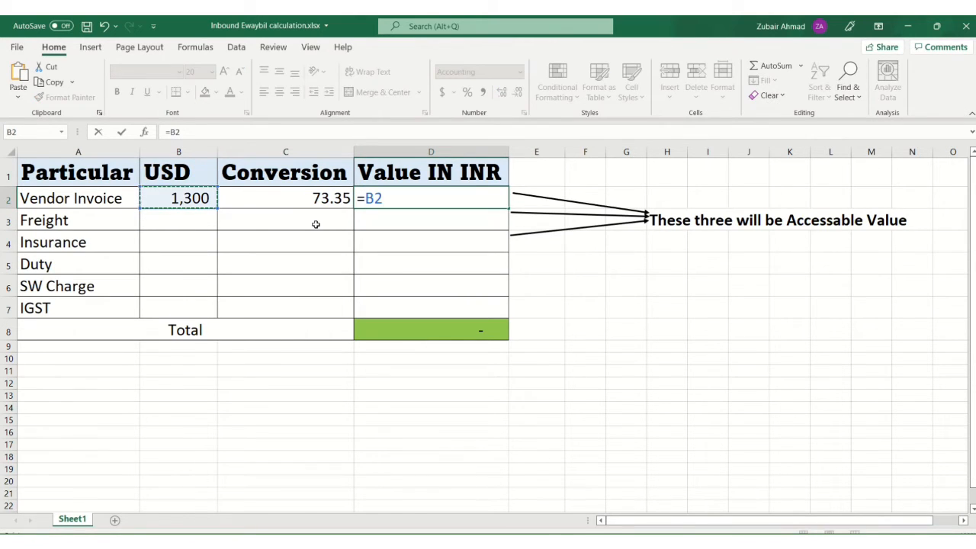
{"action": "type", "text": "("}
{"action": "key", "text": "Left"}
{"action": "key", "text": "Return"}
{"action": "key", "text": "Up"}
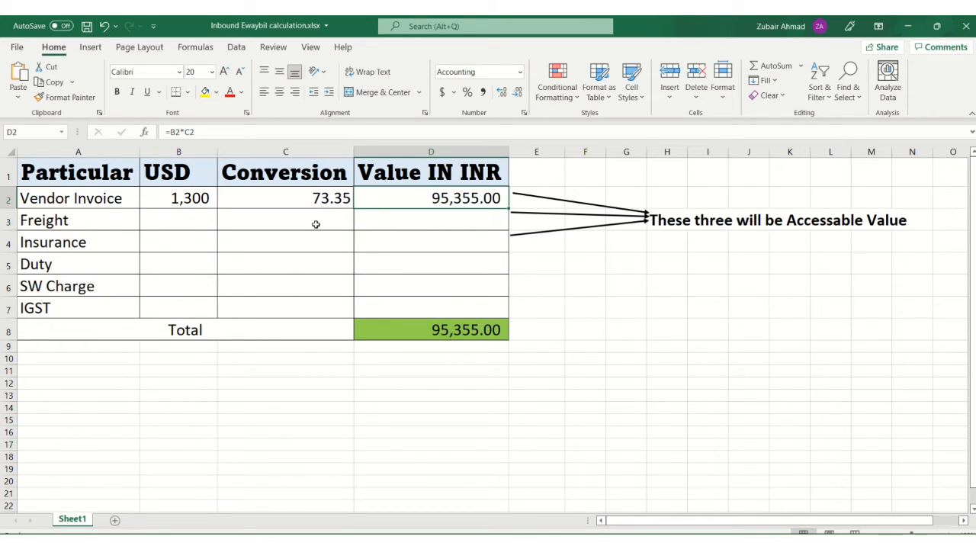
Step: Move down to the Freight row's INR value cell
{"action": "key", "text": "Left"}
{"action": "key", "text": "Left"}
{"action": "key", "text": "Right"}
{"action": "key", "text": "Right"}
{"action": "key", "text": "Right"}
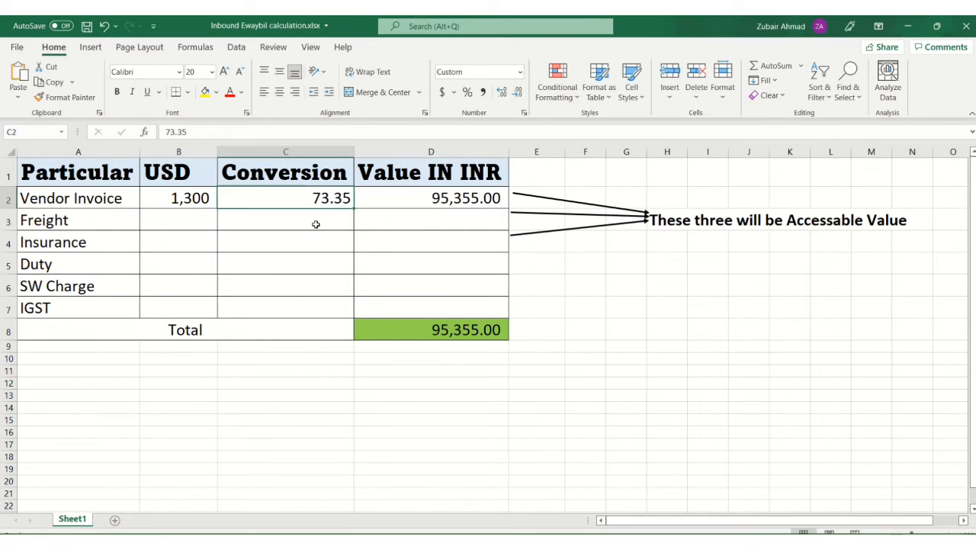
{"action": "key", "text": "Left"}
{"action": "key", "text": "Down"}
{"action": "key", "text": "Left"}
{"action": "key", "text": "Left"}
{"action": "key", "text": "Left"}
{"action": "key", "text": "Right"}
{"action": "key", "text": "Right"}
{"action": "key", "text": "Right"}
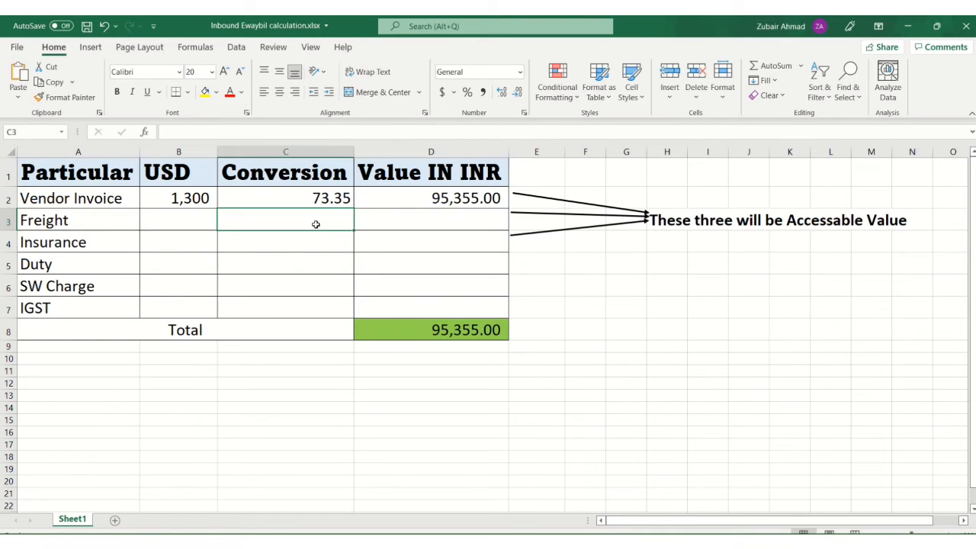
{"action": "key", "text": "Left"}
{"action": "key", "text": "Left"}
{"action": "key", "text": "Left"}
{"action": "key", "text": "alt+Tab"}
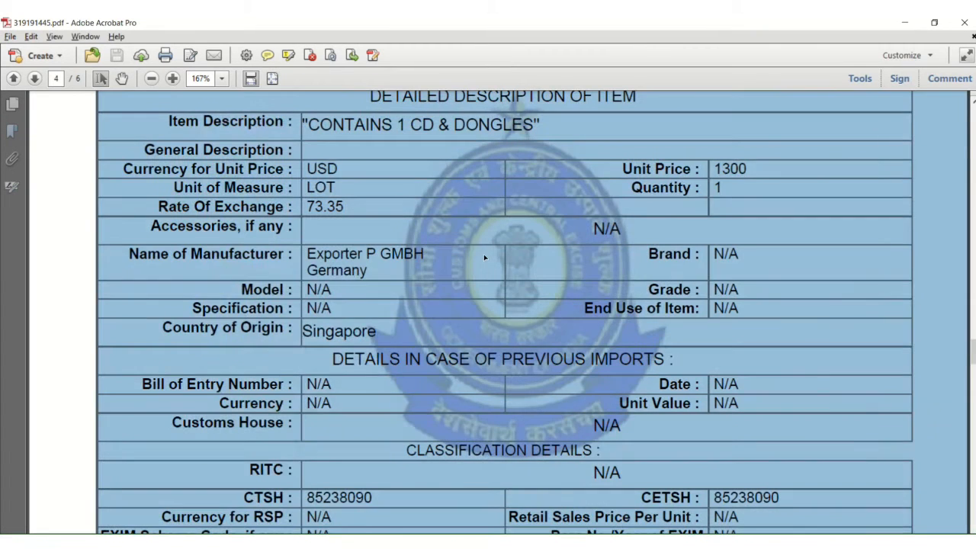
Step: Search the bill of entry PDF for 'freight' and select the freight amount 5298
{"action": "key", "text": "ctrl+f"}
{"action": "type", "text": "freight"}
{"action": "key", "text": "Return"}
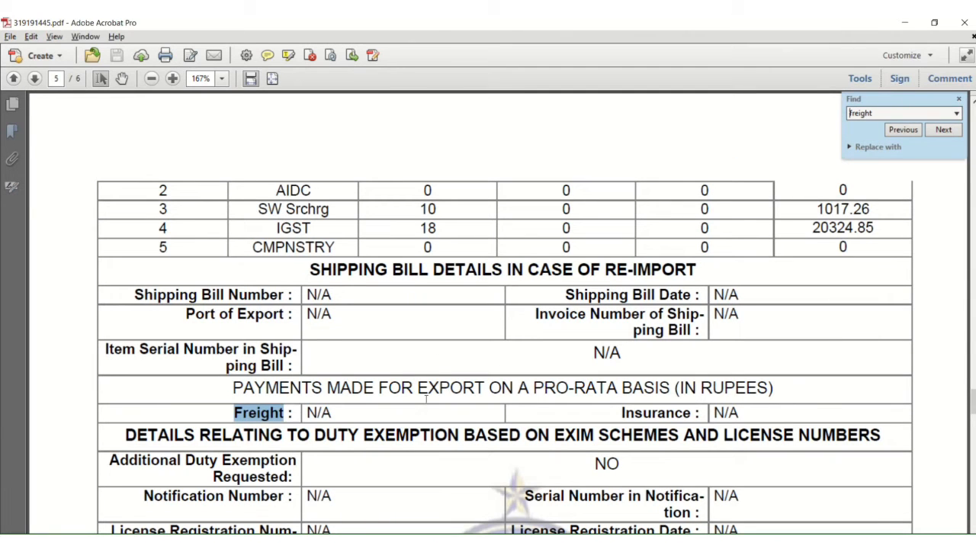
{"action": "key", "text": "Return"}
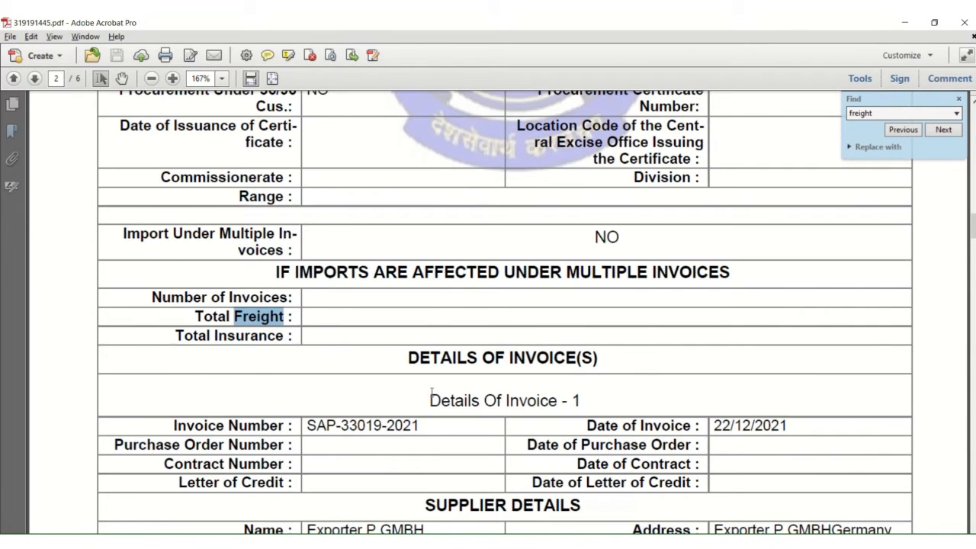
{"action": "key", "text": "Return"}
{"action": "scroll", "coordinate": [431, 392], "scroll_direction": "down", "scroll_amount": 2}
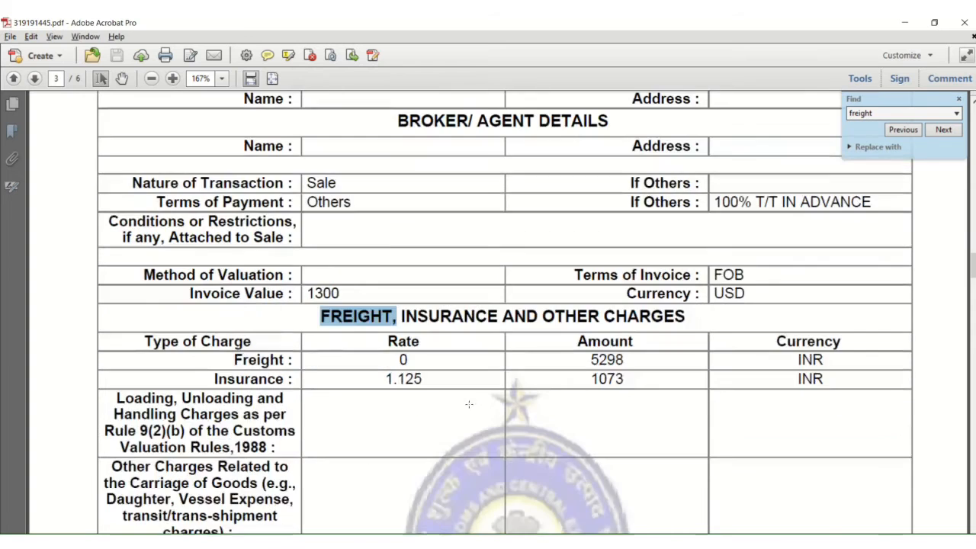
{"action": "key", "text": "ctrl+a"}
{"action": "left_click", "coordinate": [341, 344]}
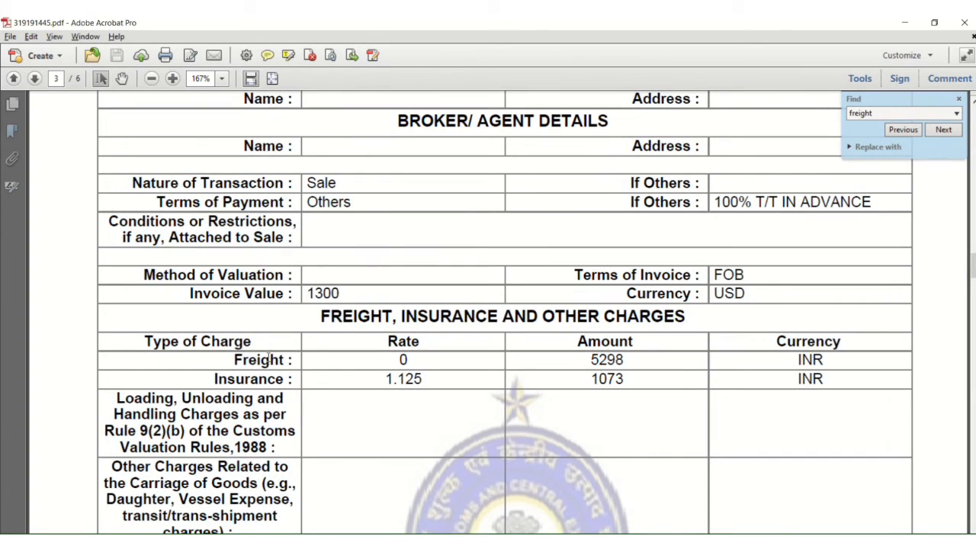
{"action": "left_click_drag", "start_coordinate": [601, 359], "coordinate": [634, 360]}
Step: Enter the freight amount 5298 in Excel's Freight row
{"action": "key", "text": "alt+Tab"}
{"action": "key", "text": "Right"}
{"action": "key", "text": "Left"}
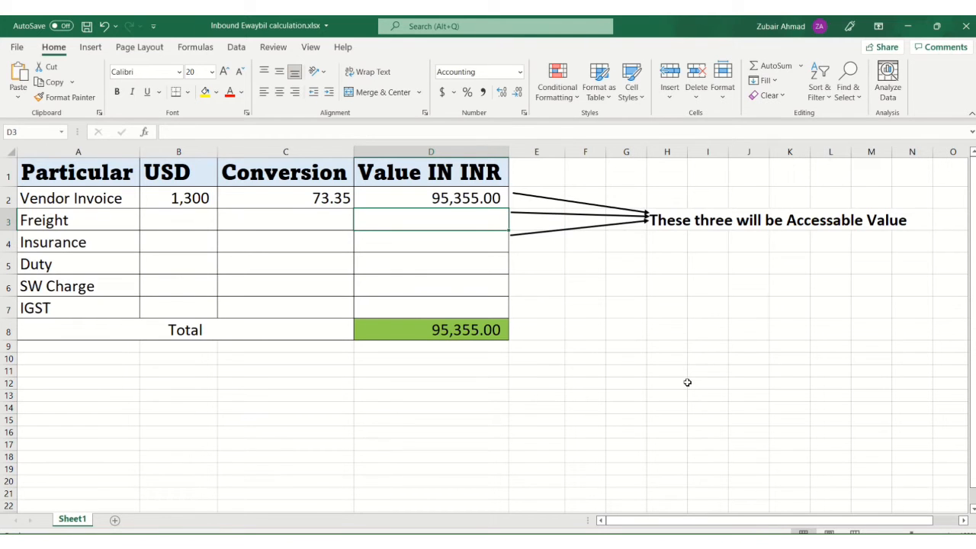
{"action": "key", "text": "alt+Tab"}
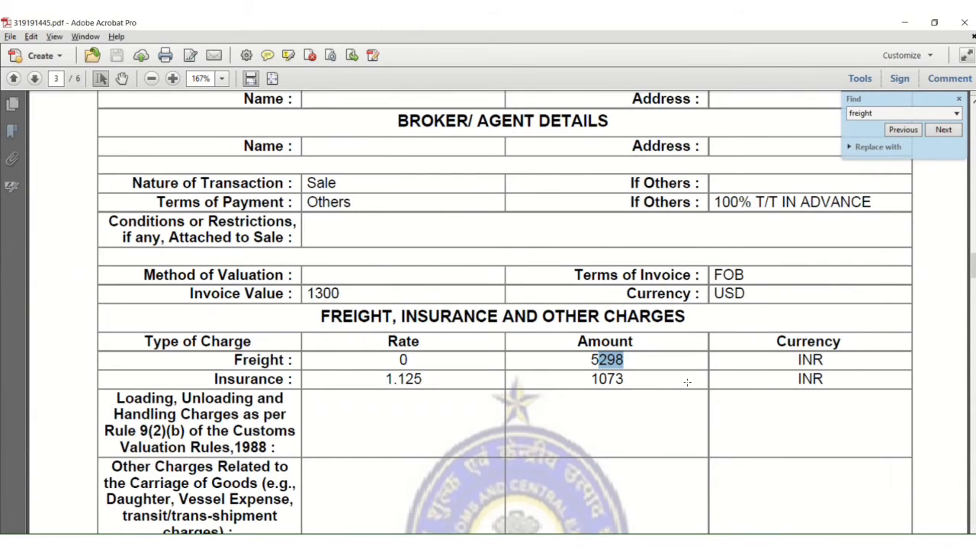
{"action": "key", "text": "alt+Tab"}
{"action": "key", "text": "alt+Tab"}
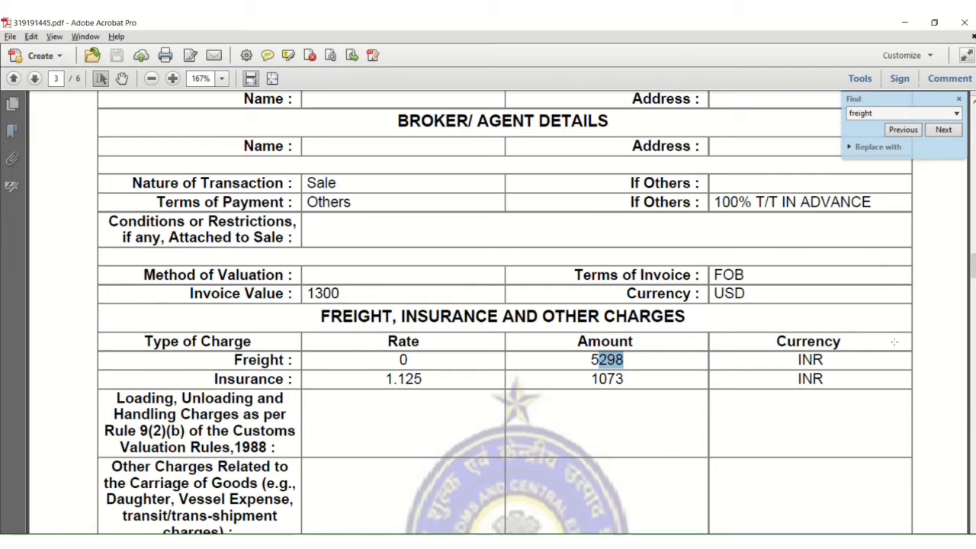
{"action": "key", "text": "alt+Tab"}
{"action": "key", "text": "Left"}
{"action": "key", "text": "Right"}
{"action": "key", "text": "alt+Tab"}
Step: Copy the insurance amount 1073 from the PDF into the Insurance row
{"action": "key", "text": "alt+Tab"}
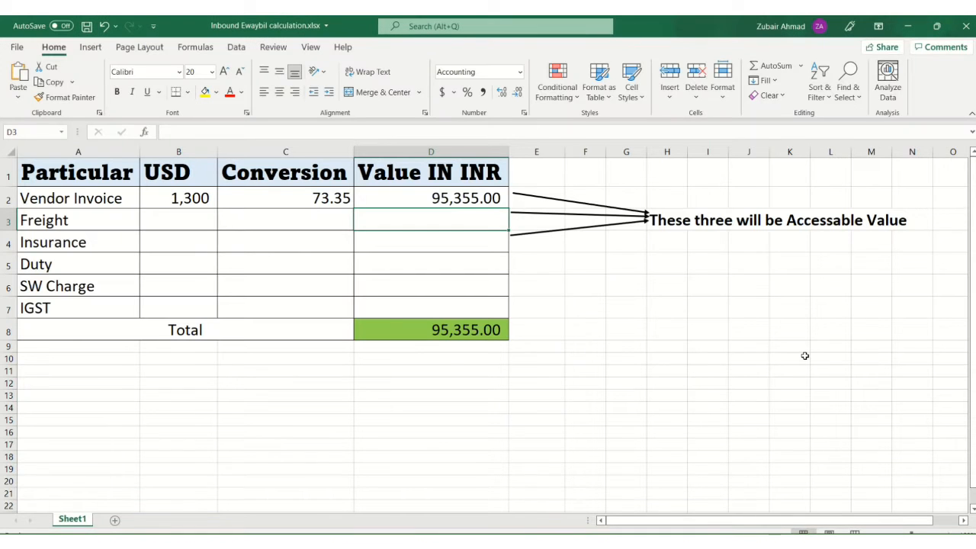
{"action": "type", "text": "5298"}
{"action": "key", "text": "Return"}
{"action": "key", "text": "alt+Tab"}
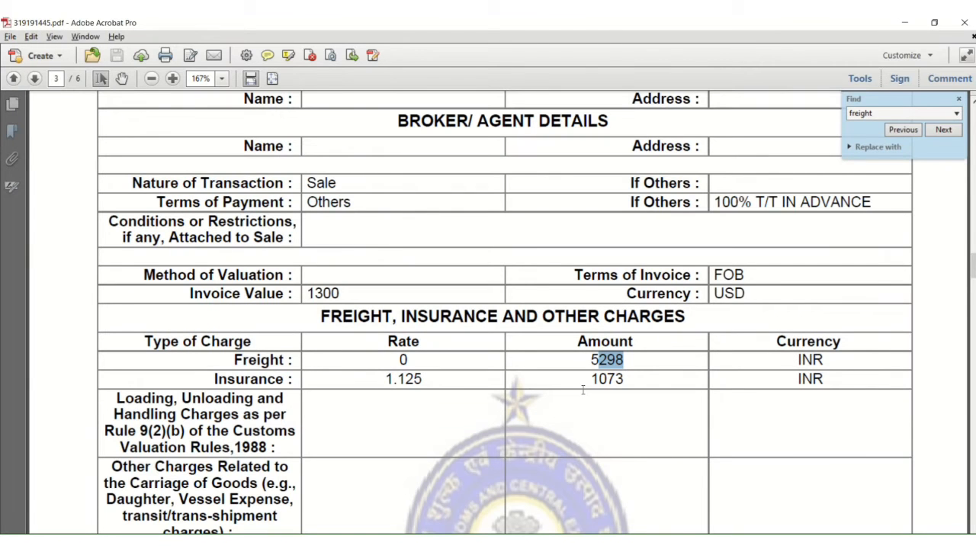
{"action": "left_click_drag", "start_coordinate": [580, 380], "coordinate": [628, 377]}
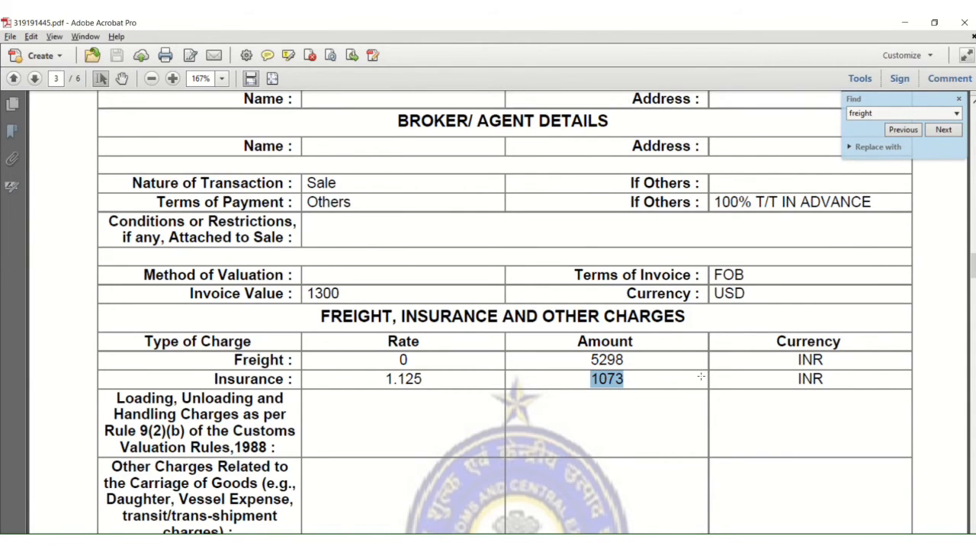
{"action": "key", "text": "alt+Tab"}
{"action": "type", "text": "10"}
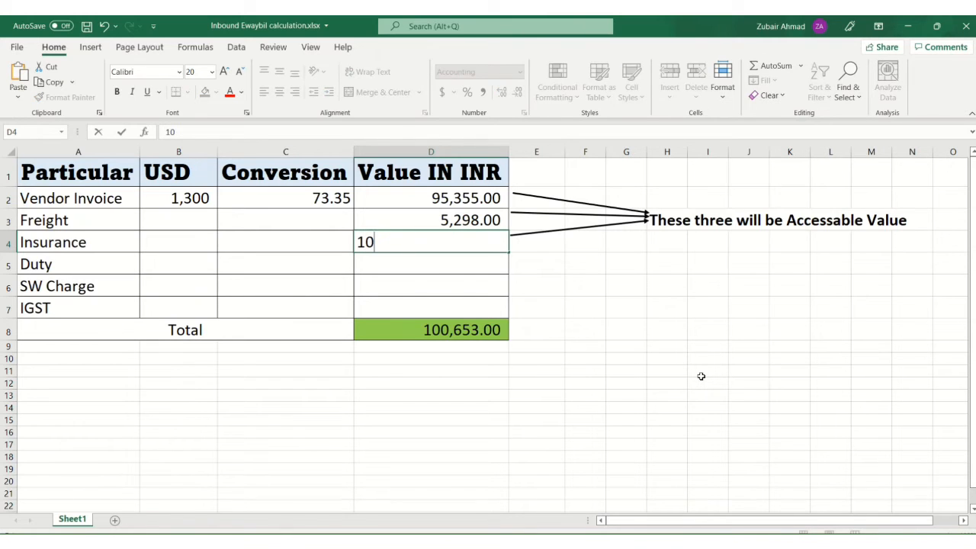
{"action": "key", "text": "Return"}
{"action": "key", "text": "Up"}
{"action": "key", "text": "Up"}
{"action": "key", "text": "Up"}
{"action": "key", "text": "Up"}
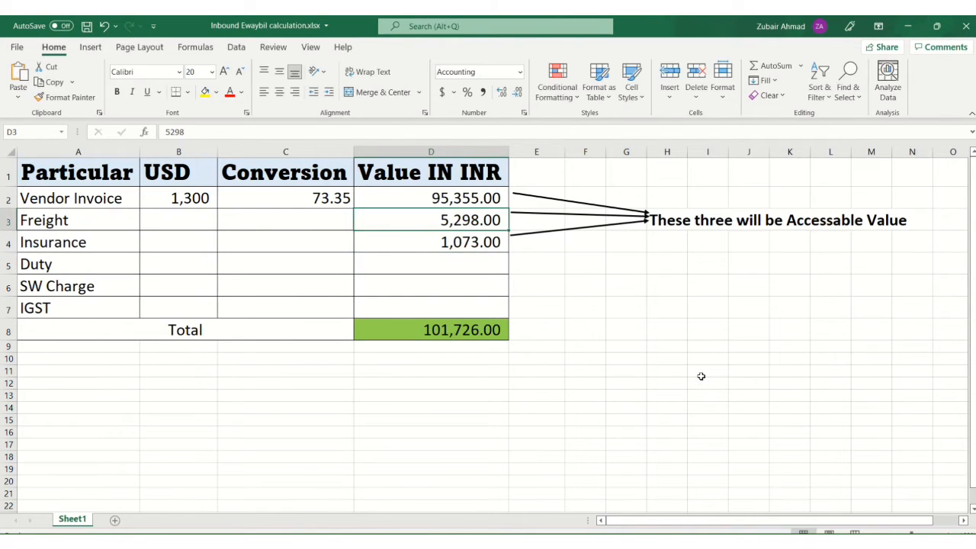
{"action": "key", "text": "Down"}
{"action": "key", "text": "shift+Down"}
{"action": "key", "text": "shift+Down"}
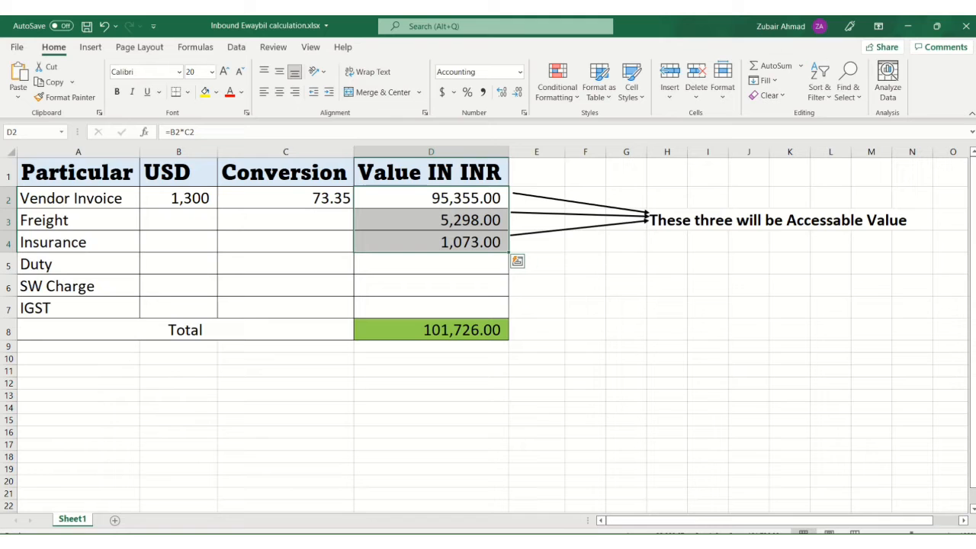
Step: Add a check SUM in F6 over the invoice, freight and insurance values
{"action": "left_click", "coordinate": [548, 246]}
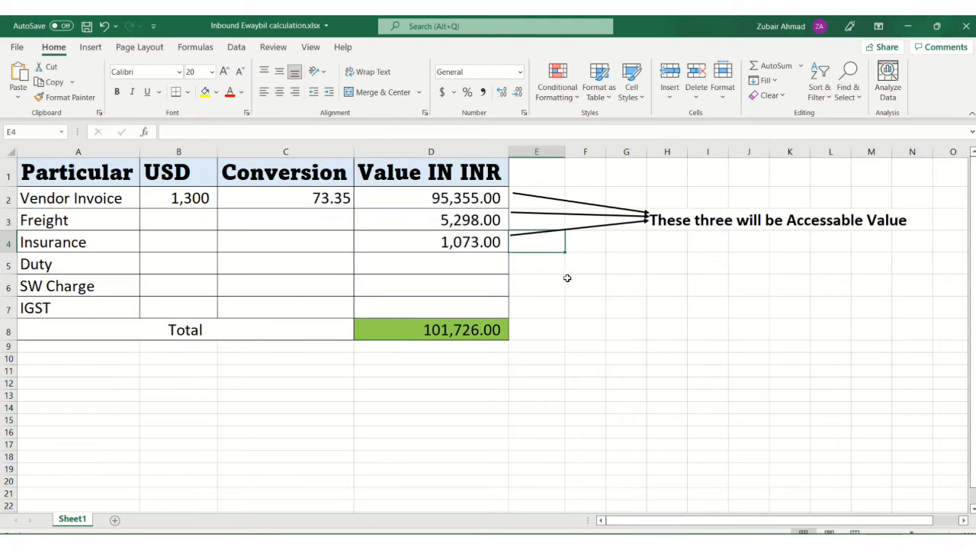
{"action": "left_click", "coordinate": [576, 280]}
{"action": "type", "text": "=sum"}
{"action": "key", "text": "Tab"}
{"action": "key", "text": "Left"}
{"action": "key", "text": "Left"}
{"action": "key", "text": "Up"}
{"action": "key", "text": "Up"}
{"action": "key", "text": "Up"}
{"action": "key", "text": "Up"}
{"action": "key", "text": "Up"}
{"action": "key", "text": "Down"}
{"action": "key", "text": "shift+Down"}
{"action": "key", "text": "shift+Down"}
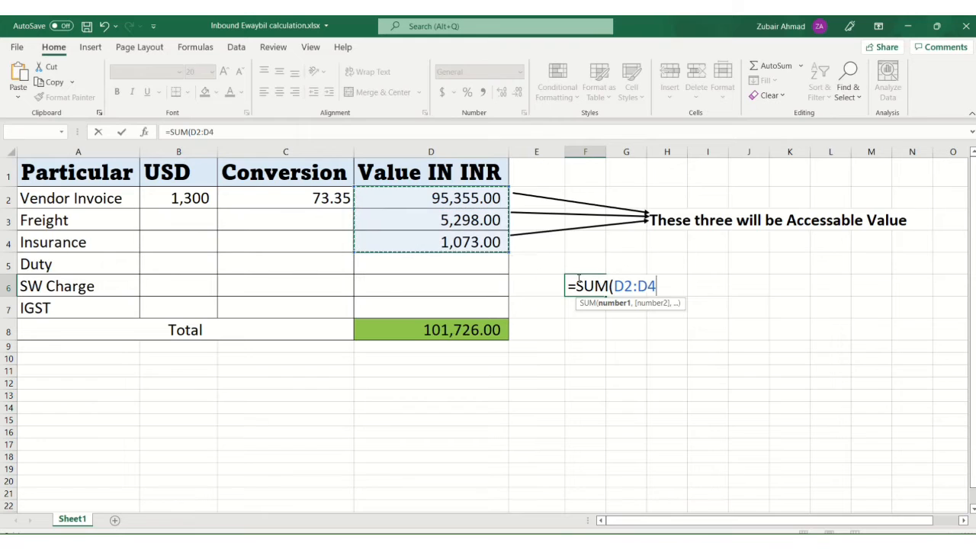
{"action": "key", "text": "Return"}
{"action": "left_click", "coordinate": [578, 281]}
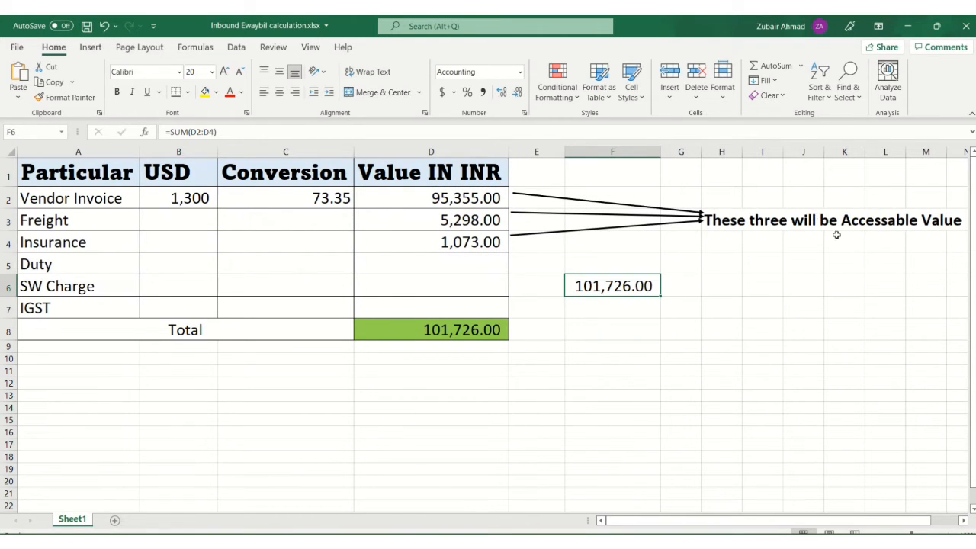
Step: Search the bill of entry PDF for 'ac' to find the assessable value
{"action": "mouse_move", "coordinate": [446, 538]}
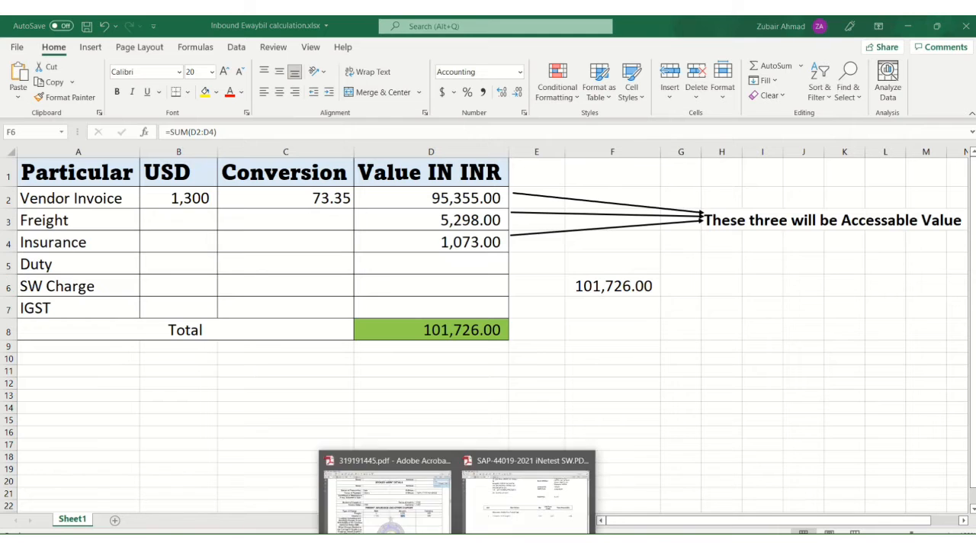
{"action": "left_click", "coordinate": [398, 495]}
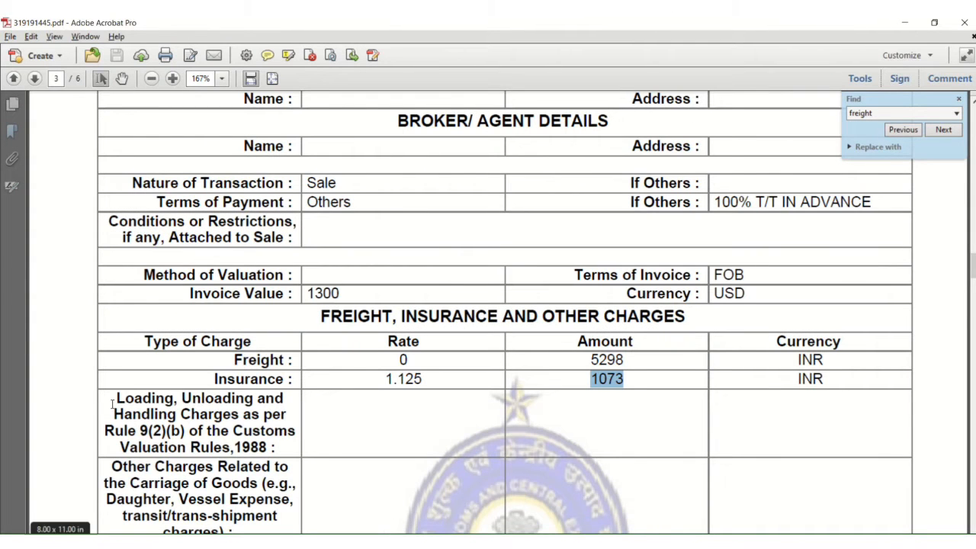
{"action": "key", "text": "ctrl+a"}
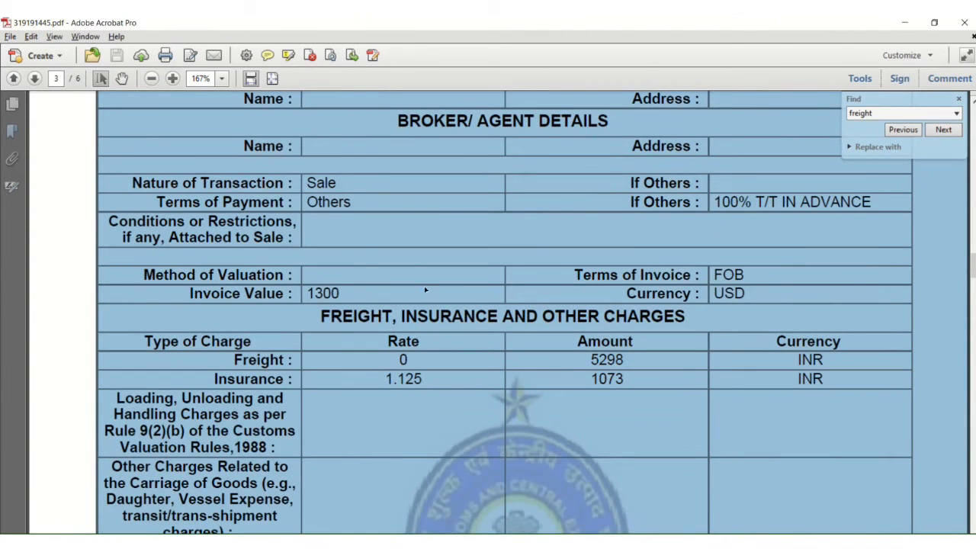
{"action": "left_click", "coordinate": [424, 288]}
{"action": "key", "text": "ctrl+f"}
{"action": "type", "text": "acce"}
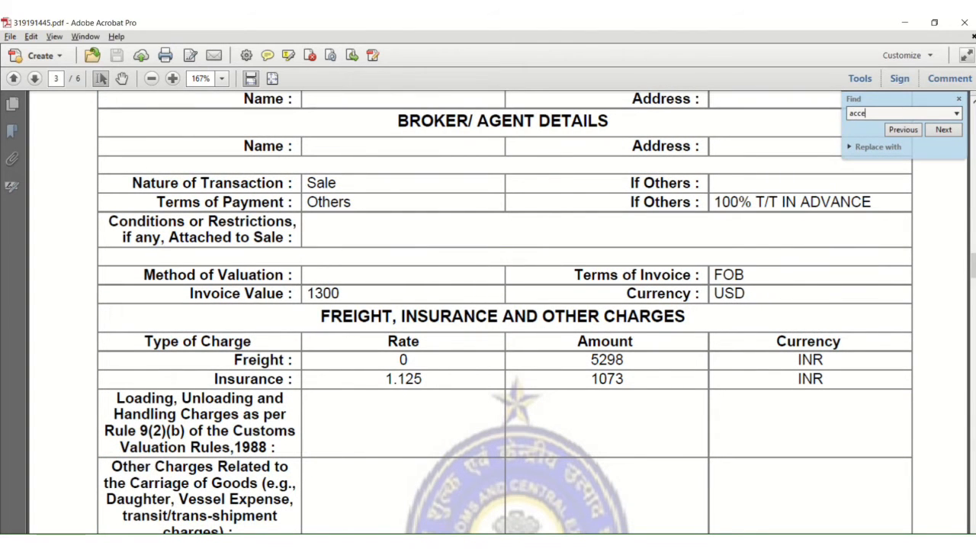
{"action": "key", "text": "Return"}
{"action": "key", "text": "Return"}
{"action": "key", "text": "Return"}
{"action": "key", "text": "Return"}
{"action": "key", "text": "Return"}
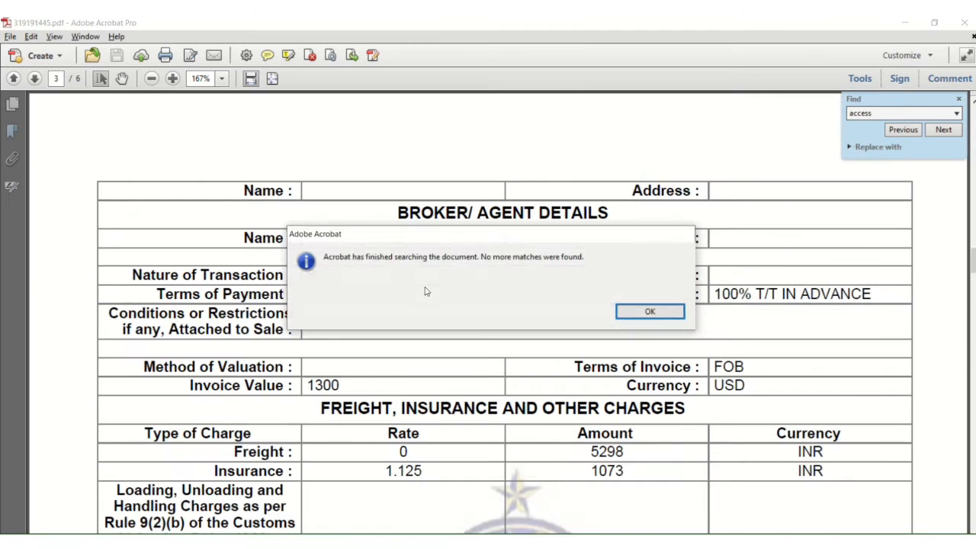
Step: Search the PDF for 'value' and select the Assessable Value amount 101726
{"action": "key", "text": "Return"}
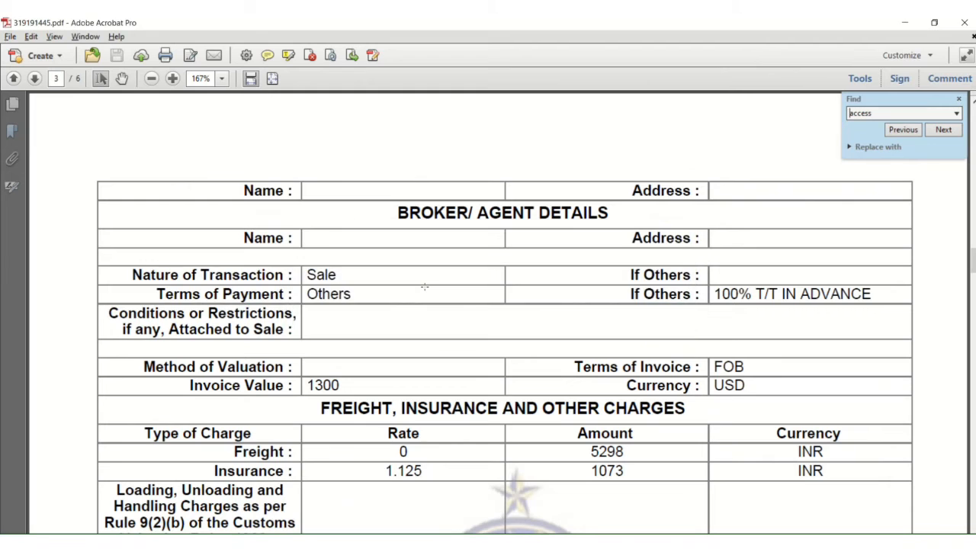
{"action": "key", "text": "ctrl+a"}
{"action": "key", "text": "BackSpace"}
{"action": "type", "text": "balu"}
{"action": "key", "text": "BackSpace"}
{"action": "type", "text": "v"}
{"action": "key", "text": "Return"}
{"action": "key", "text": "Return"}
{"action": "key", "text": "Return"}
{"action": "key", "text": "Return"}
{"action": "key", "text": "Return"}
{"action": "key", "text": "Return"}
{"action": "key", "text": "Return"}
{"action": "key", "text": "Return"}
{"action": "key", "text": "Return"}
{"action": "key", "text": "Return"}
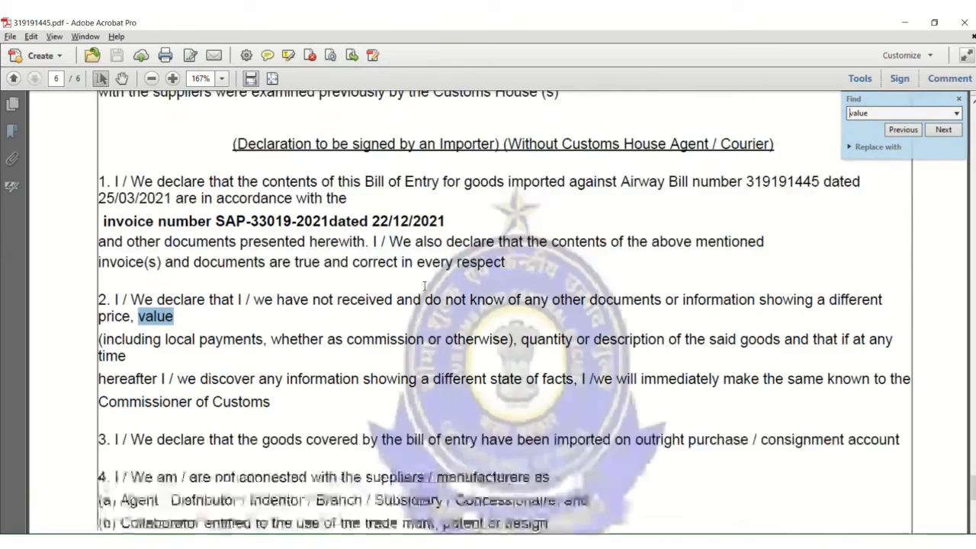
{"action": "key", "text": "Return"}
{"action": "key", "text": "Return"}
{"action": "key", "text": "Return"}
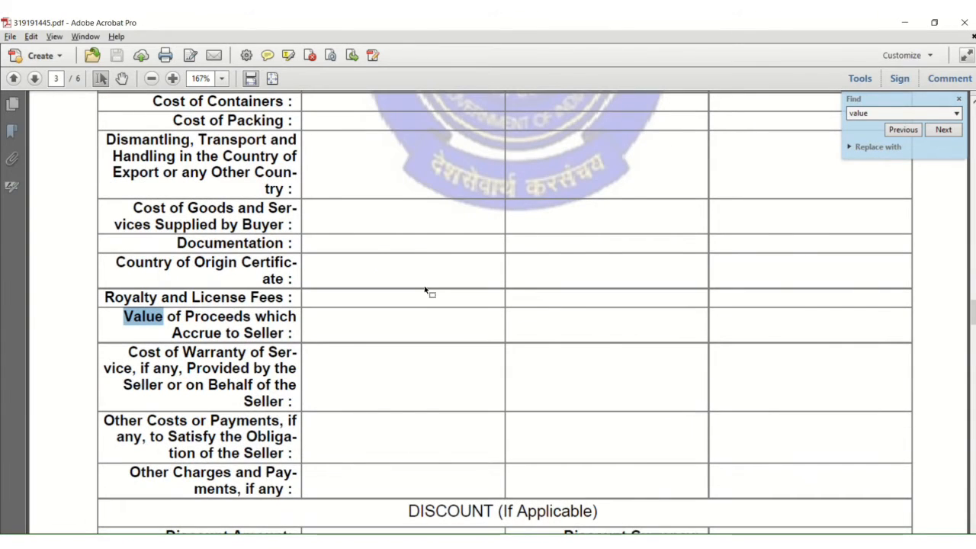
{"action": "key", "text": "Return"}
{"action": "key", "text": "Return"}
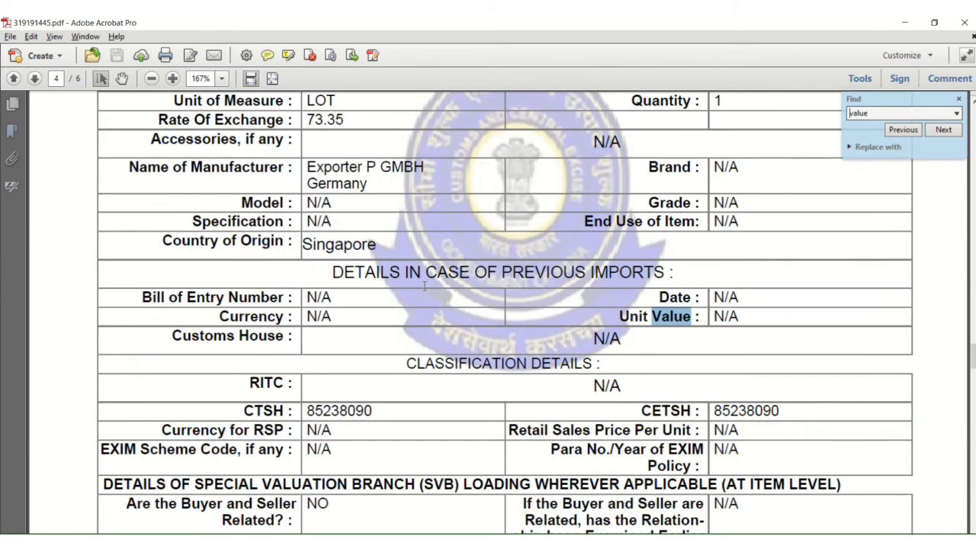
{"action": "key", "text": "Return"}
{"action": "key", "text": "Return"}
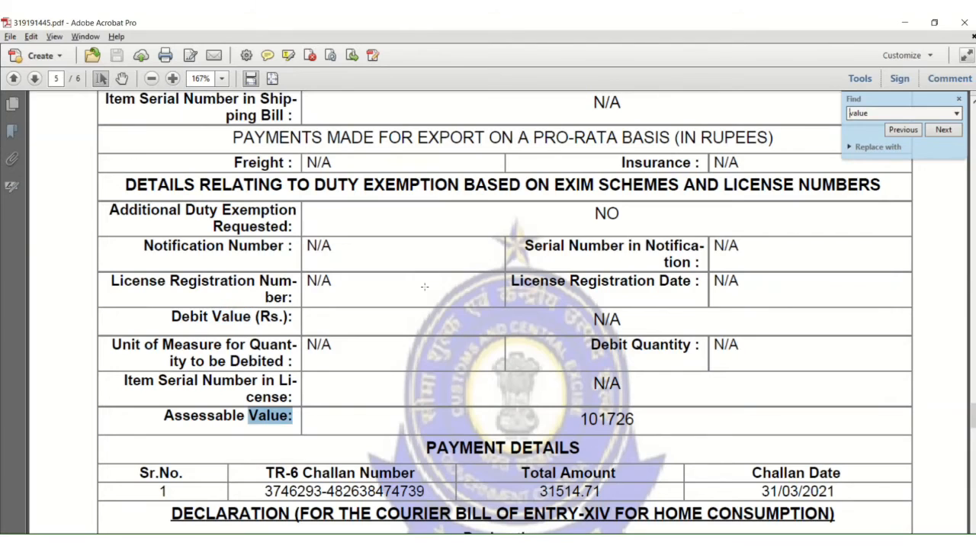
{"action": "left_click", "coordinate": [399, 451]}
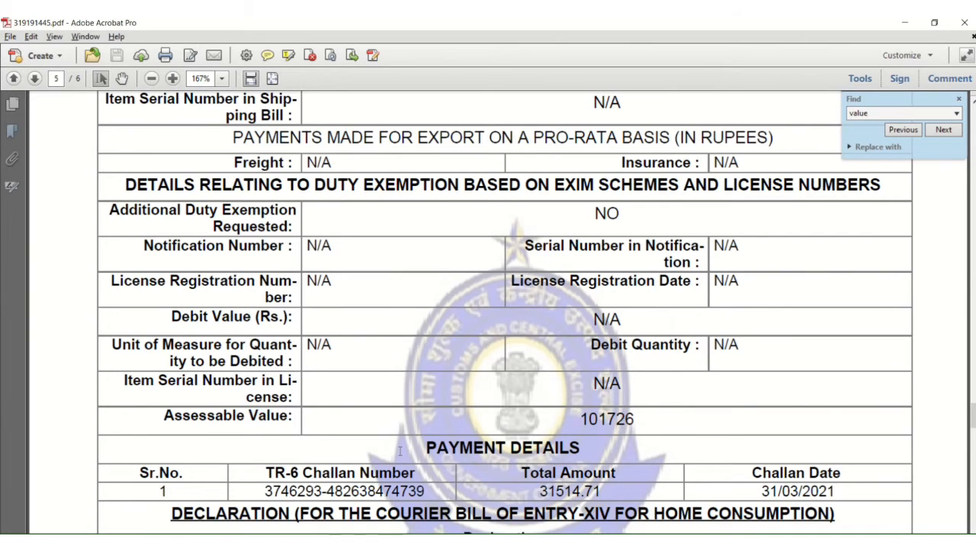
{"action": "left_click_drag", "start_coordinate": [580, 419], "coordinate": [634, 419]}
{"action": "key", "text": "alt+Tab"}
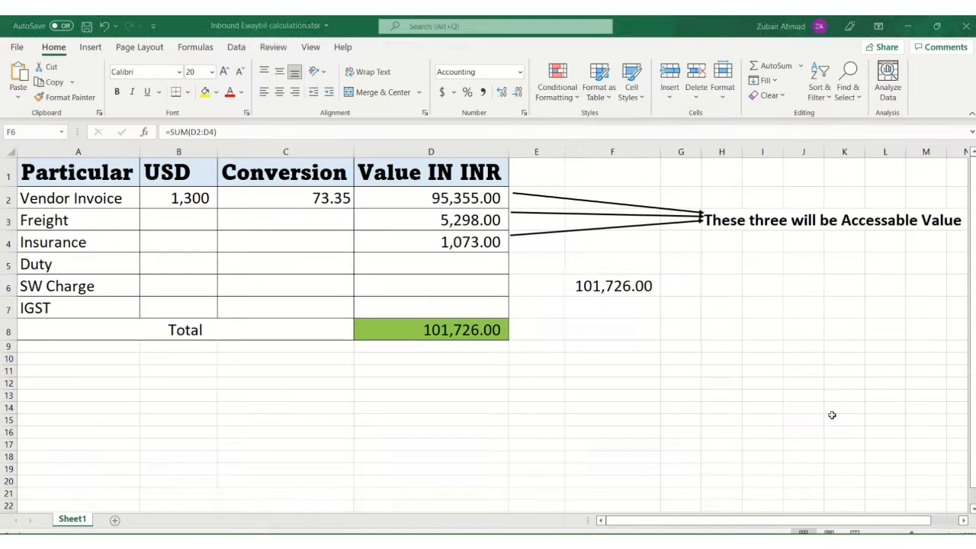
Step: Check the formula behind the 101,726.00 assessable value total in Excel
{"action": "left_click", "coordinate": [568, 307]}
{"action": "left_click", "coordinate": [595, 286]}
{"action": "left_click", "coordinate": [676, 314]}
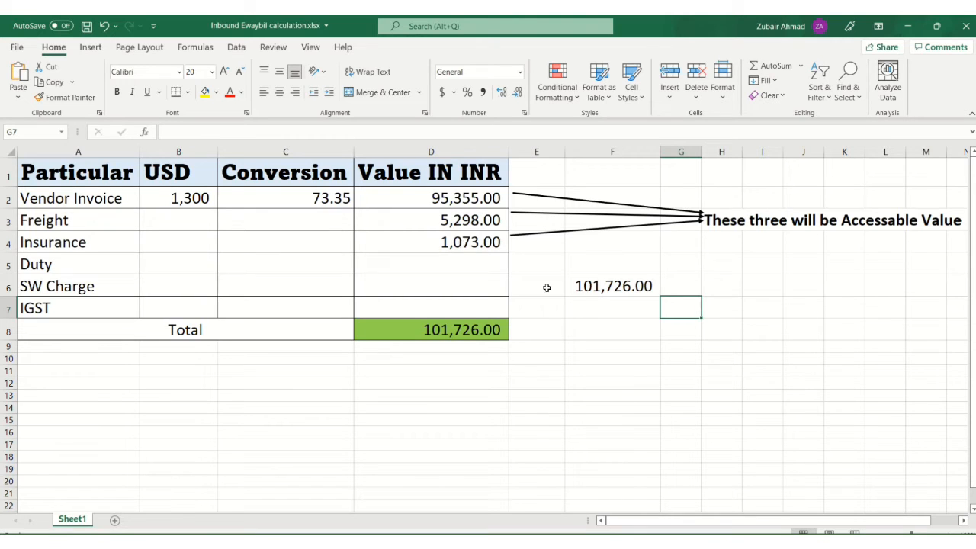
{"action": "left_click", "coordinate": [577, 298]}
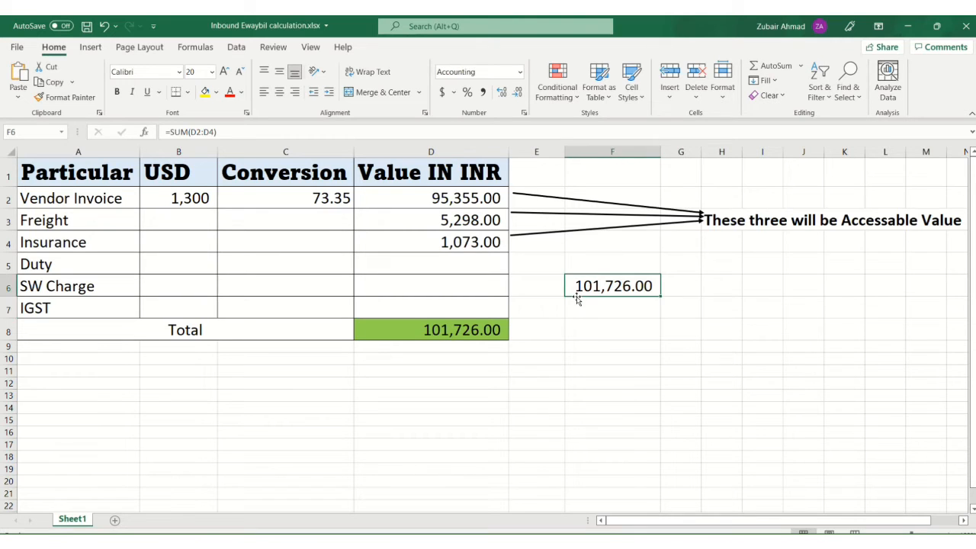
{"action": "left_click", "coordinate": [647, 347]}
{"action": "left_click", "coordinate": [632, 310]}
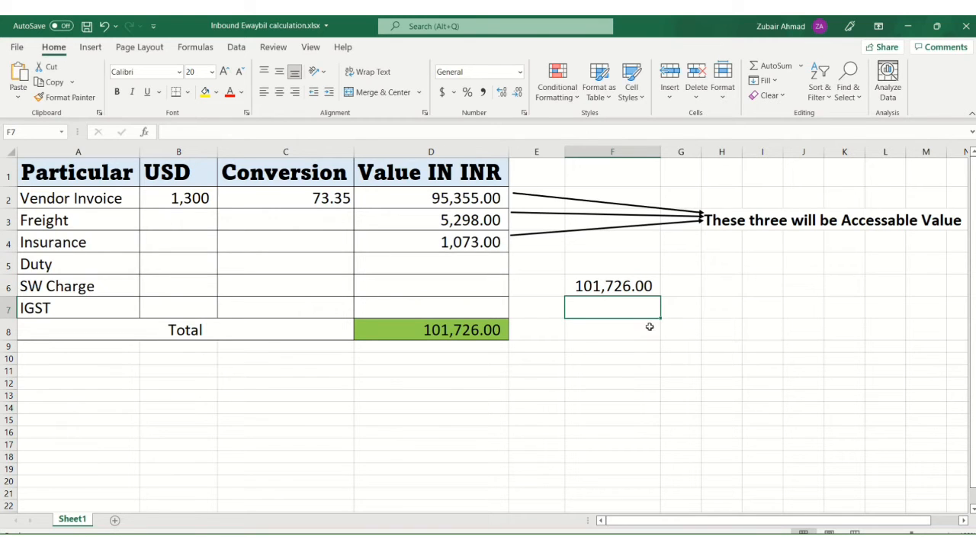
{"action": "left_click", "coordinate": [457, 262]}
{"action": "left_click", "coordinate": [35, 267]}
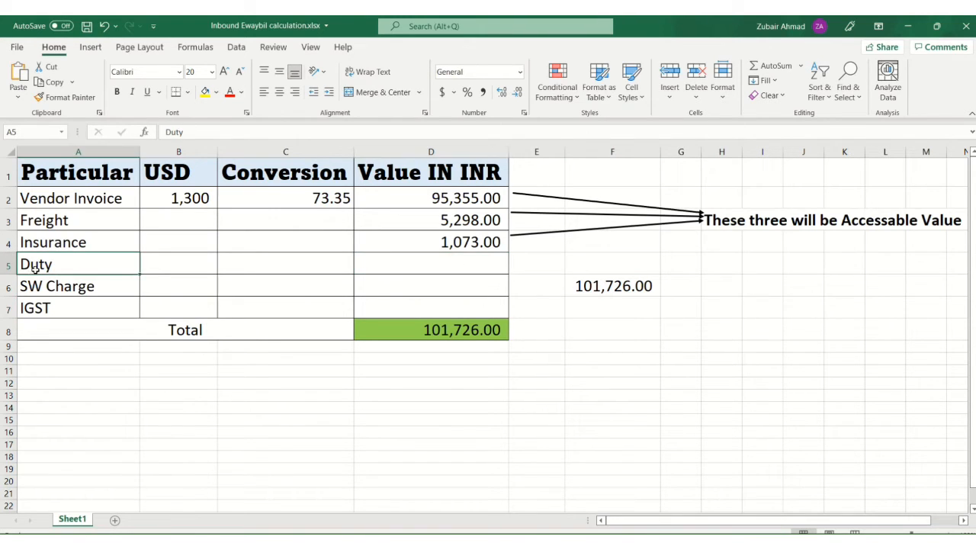
Step: Search the bill of entry for 'duty' and locate the BCD amount in the duty table
{"action": "key", "text": "alt+Tab"}
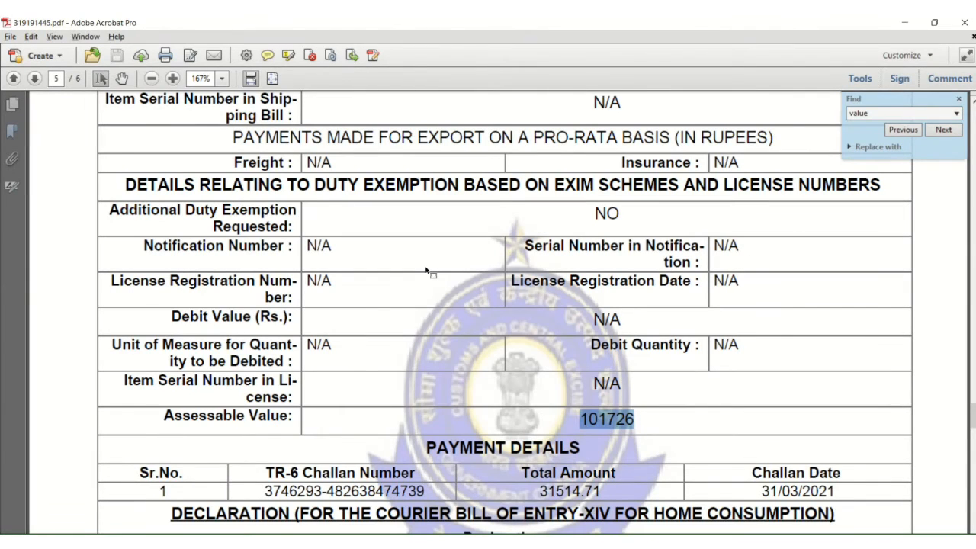
{"action": "type", "text": "duty"}
{"action": "key", "text": "Return"}
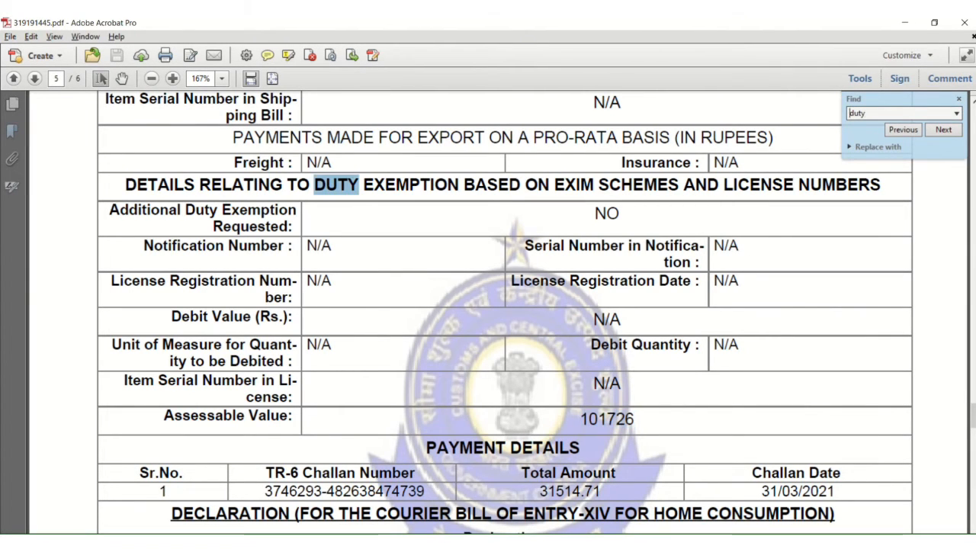
{"action": "key", "text": "Return"}
{"action": "key", "text": "Return"}
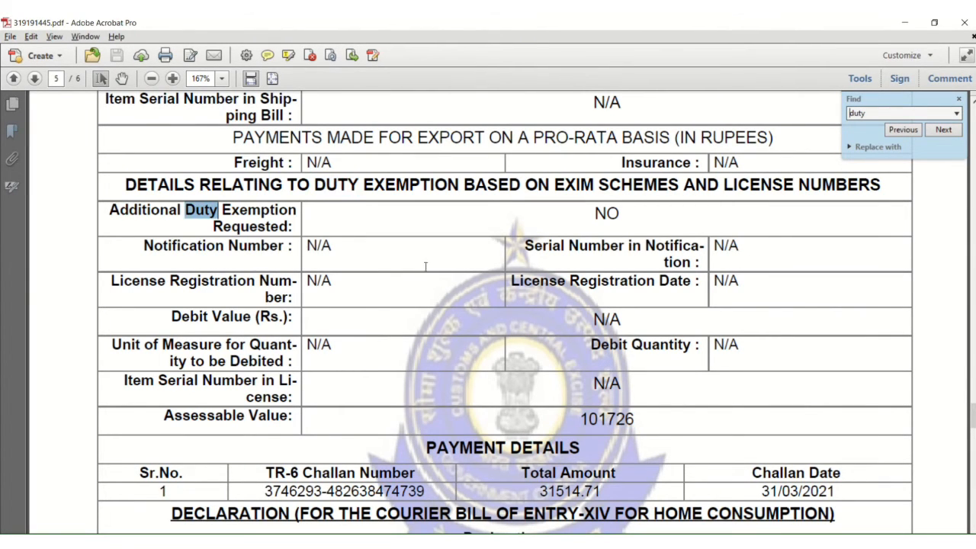
{"action": "key", "text": "Return"}
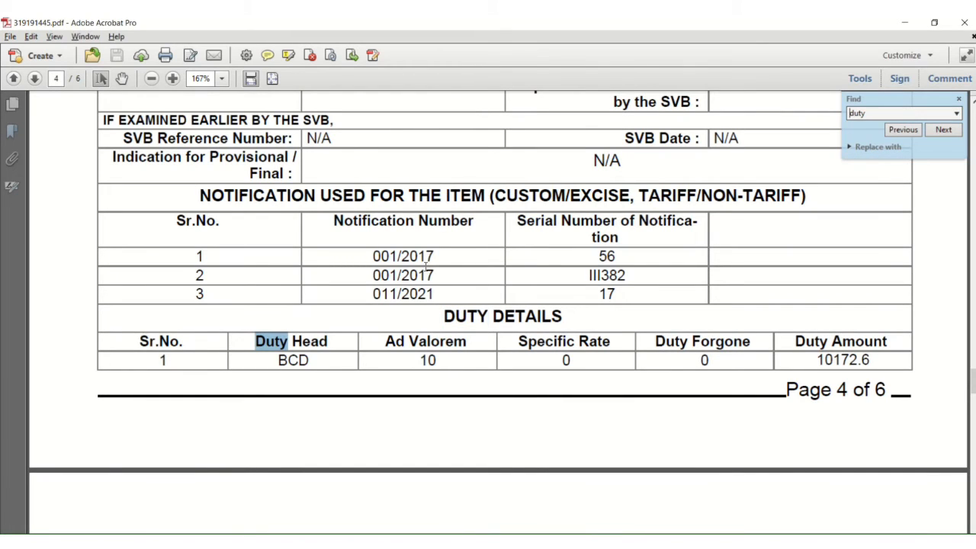
{"action": "scroll", "coordinate": [496, 285], "scroll_direction": "down", "scroll_amount": 1}
{"action": "left_click_drag", "start_coordinate": [817, 328], "coordinate": [877, 329]}
{"action": "scroll", "coordinate": [878, 329], "scroll_direction": "down", "scroll_amount": 5}
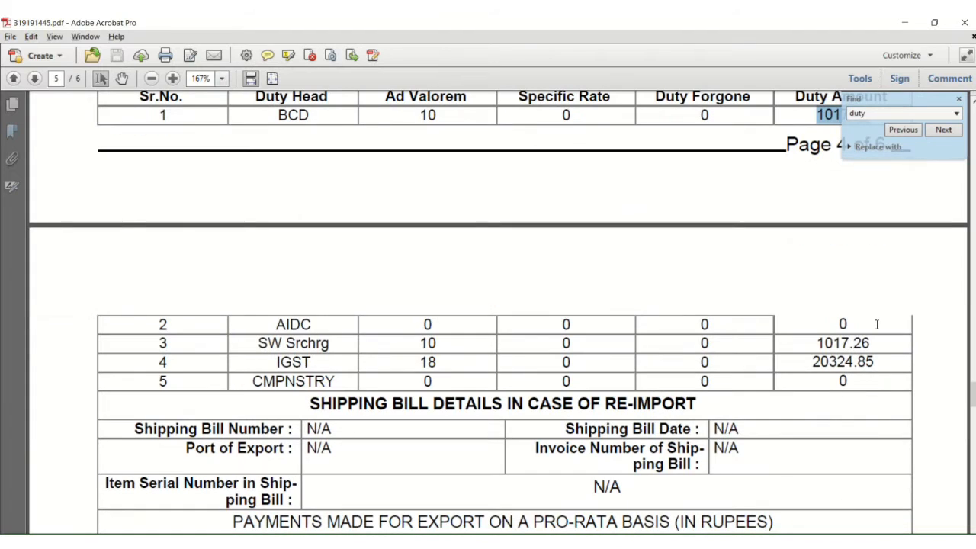
{"action": "scroll", "coordinate": [874, 321], "scroll_direction": "up", "scroll_amount": 3}
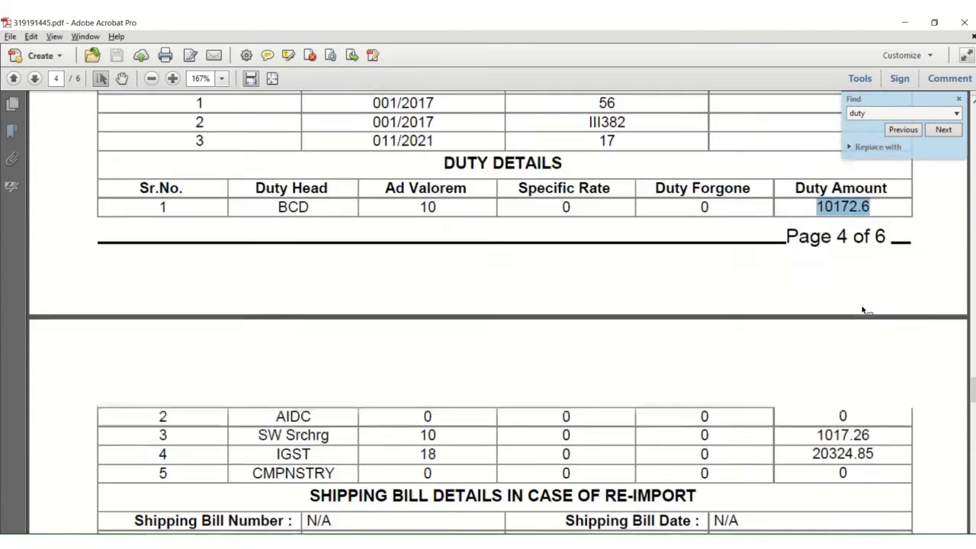
Step: Enter the basic customs duty 10172.6 in the Duty row cell D5
{"action": "key", "text": "alt+Tab"}
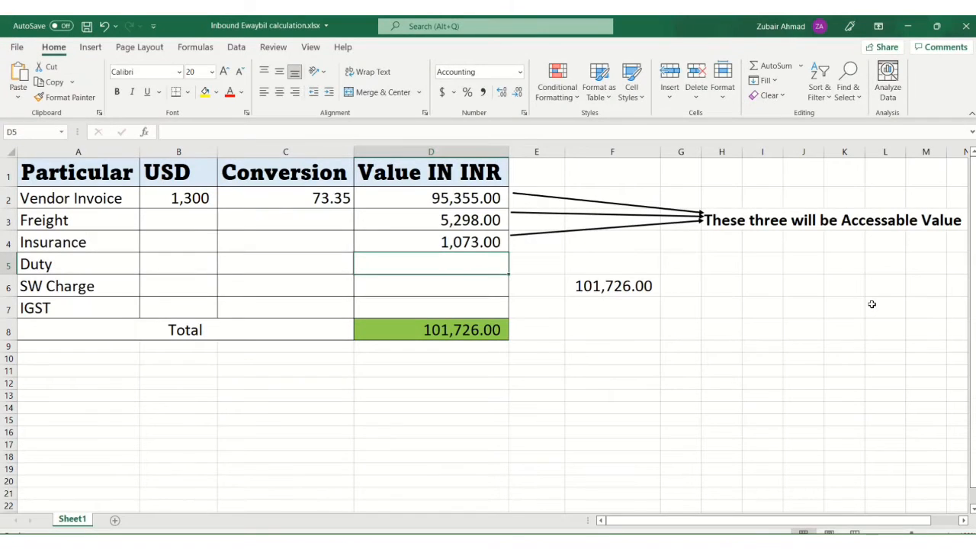
{"action": "key", "text": "alt+Tab"}
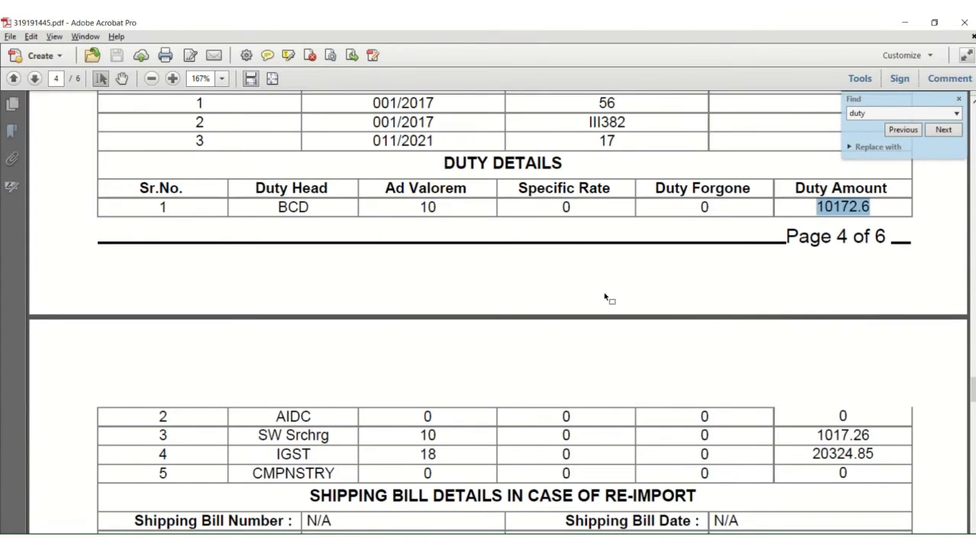
{"action": "key", "text": "alt+Tab"}
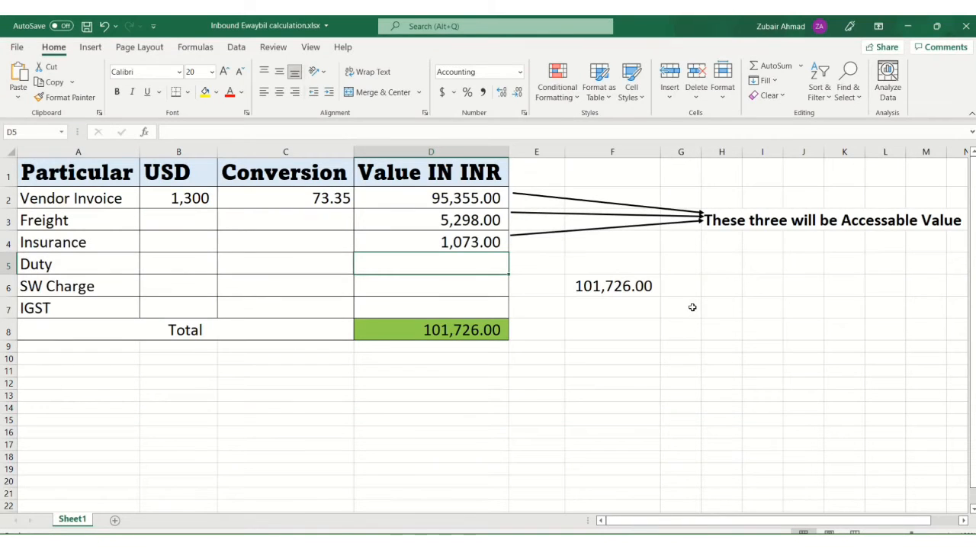
{"action": "type", "text": "10"}
{"action": "key", "text": "alt+Tab"}
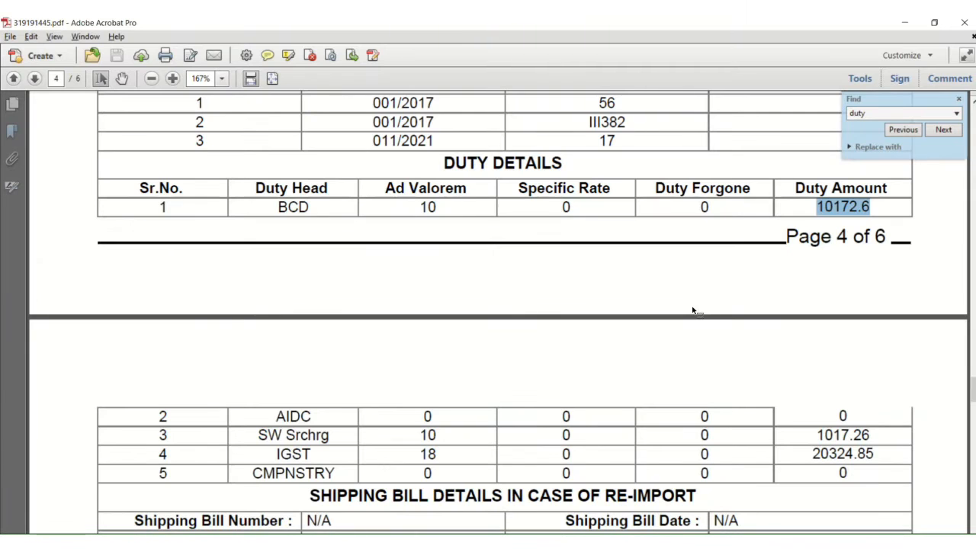
{"action": "key", "text": "alt+Tab"}
{"action": "type", "text": "172"}
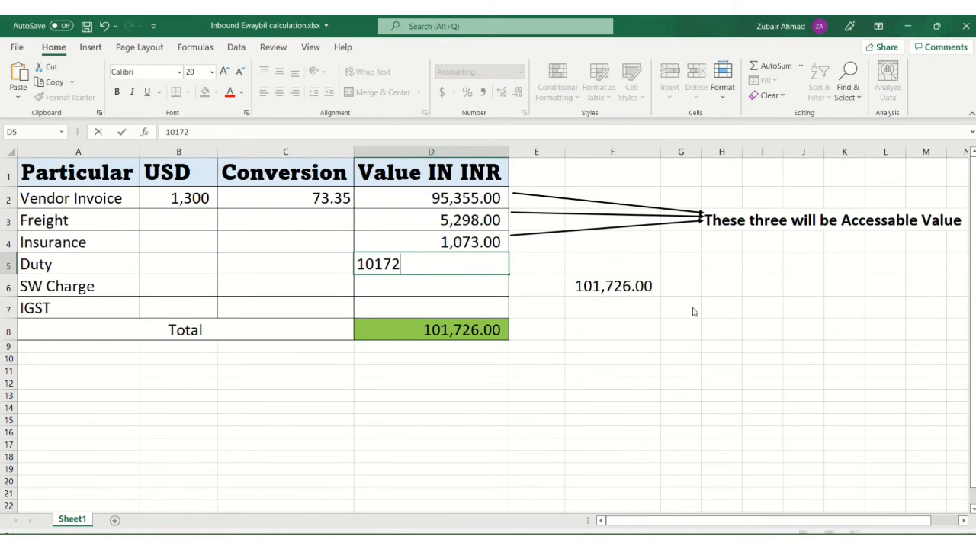
{"action": "key", "text": "alt+Tab"}
{"action": "key", "text": "alt+Tab"}
{"action": "type", "text": "."}
{"action": "key", "text": "Return"}
{"action": "key", "text": "alt+Tab"}
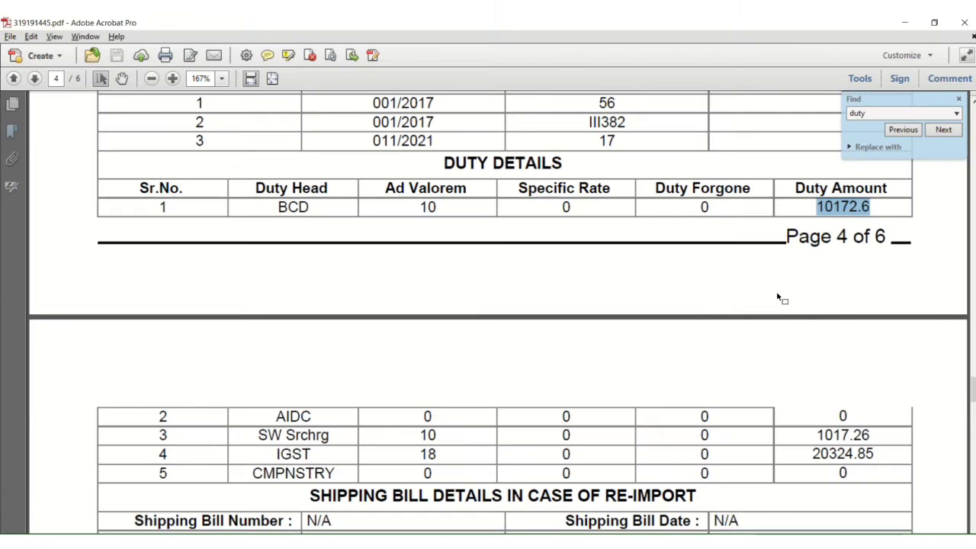
{"action": "scroll", "coordinate": [793, 275], "scroll_direction": "down", "scroll_amount": 1}
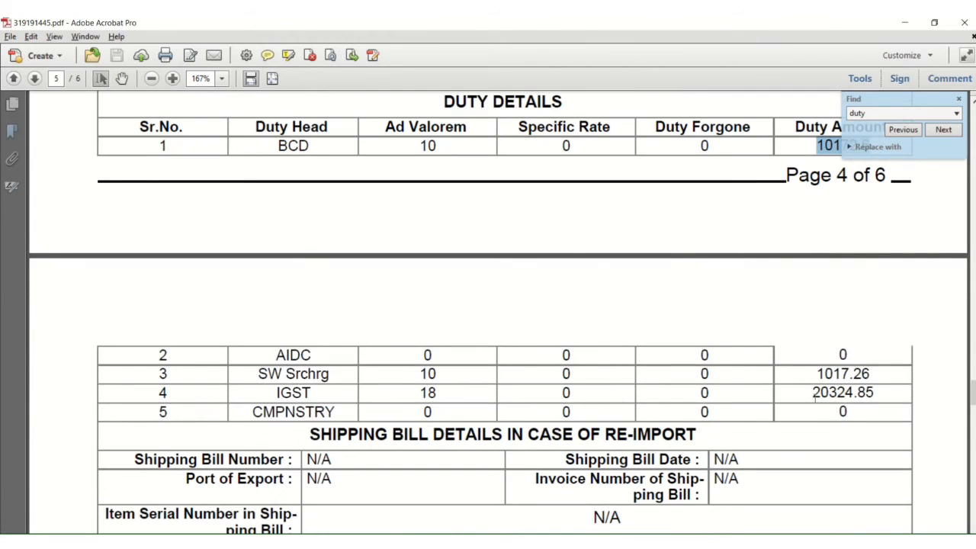
{"action": "key", "text": "alt+Tab"}
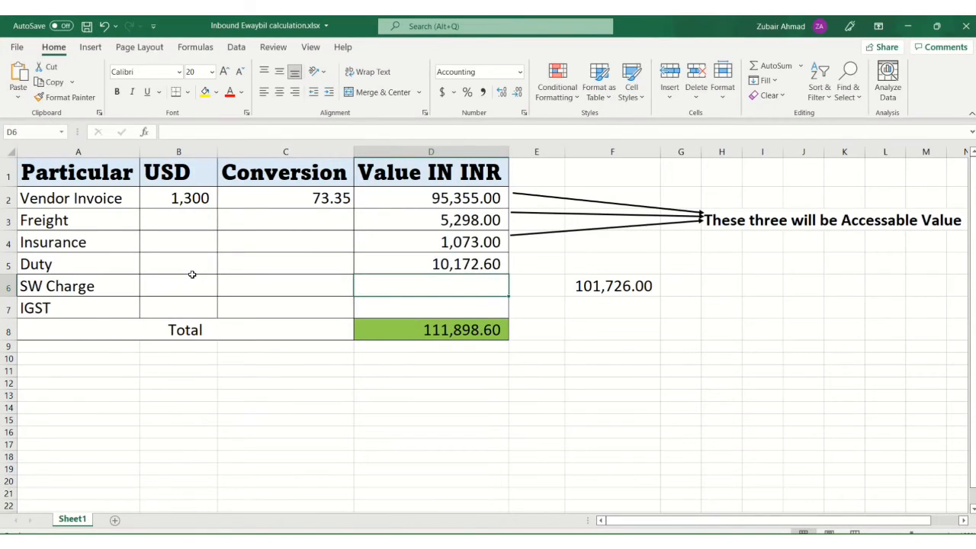
{"action": "key", "text": "Left"}
{"action": "key", "text": "Left"}
{"action": "key", "text": "Left"}
Step: Set the SW charge in D6 to Duty × 10%, matching the PDF's 1017.26
{"action": "key", "text": "Right"}
{"action": "key", "text": "Right"}
{"action": "key", "text": "Right"}
{"action": "key", "text": "Right"}
{"action": "key", "text": "Left"}
{"action": "key", "text": "alt+Tab"}
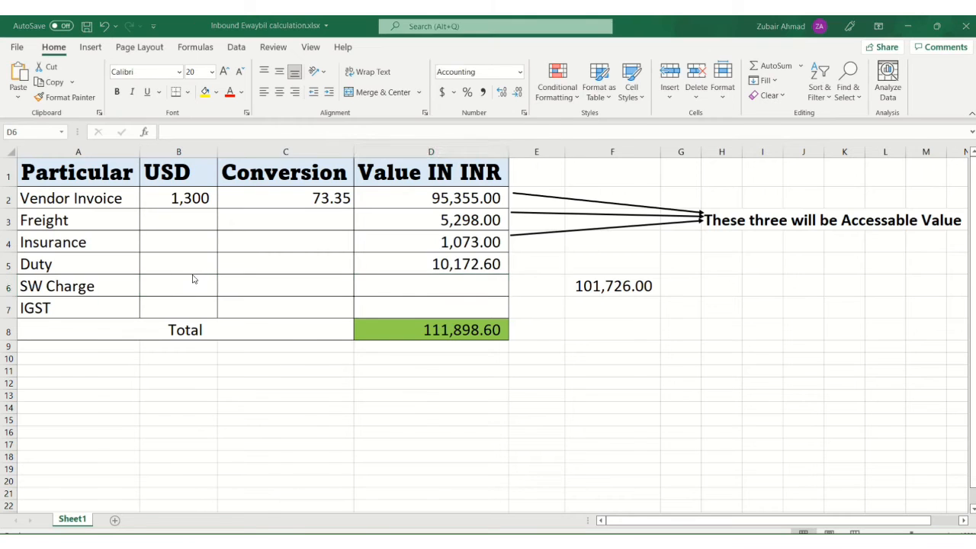
{"action": "left_click_drag", "start_coordinate": [824, 373], "coordinate": [861, 375]}
{"action": "key", "text": "alt+Tab"}
{"action": "type", "text": "="}
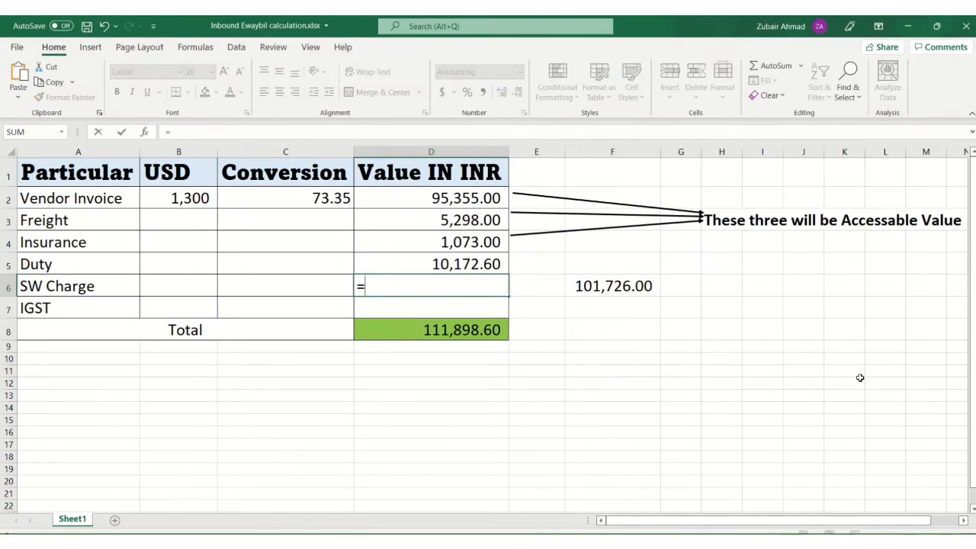
{"action": "key", "text": "Up"}
{"action": "type", "text": "*10%"}
{"action": "key", "text": "Return"}
{"action": "key", "text": "Up"}
{"action": "key", "text": "alt+Tab"}
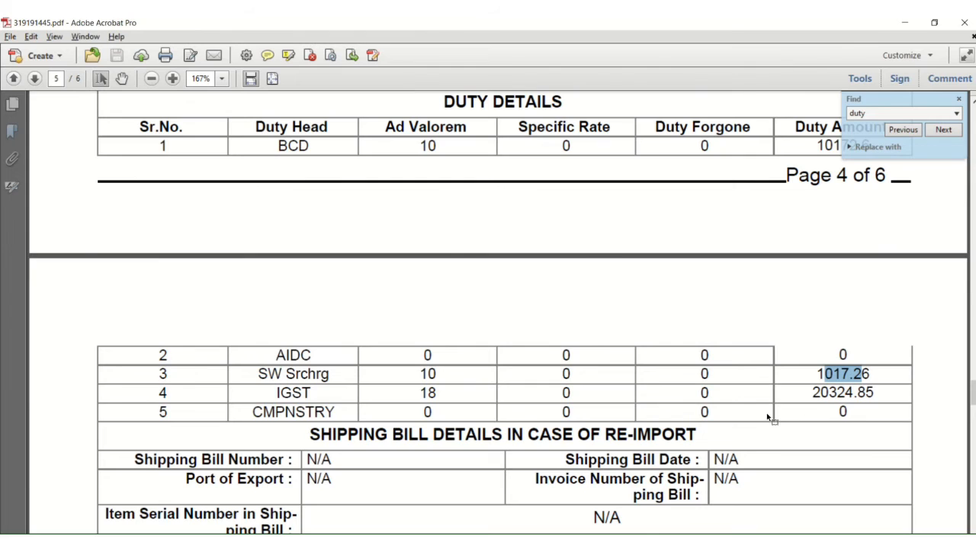
{"action": "key", "text": "alt+Tab"}
{"action": "key", "text": "Down"}
{"action": "key", "text": "Up"}
Step: Enter IGST as 18% of the D2:D6 sum, matching the PDF's 20324.85
{"action": "key", "text": "alt+Tab"}
{"action": "left_click_drag", "start_coordinate": [810, 392], "coordinate": [867, 391]}
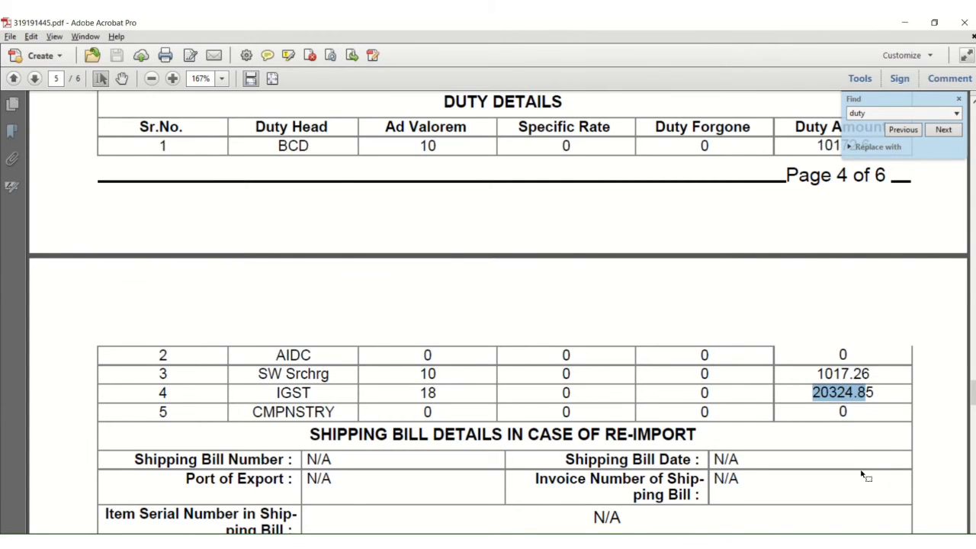
{"action": "key", "text": "alt+Tab"}
{"action": "type", "text": "=sum"}
{"action": "key", "text": "Tab"}
{"action": "key", "text": "Up"}
{"action": "key", "text": "Up"}
{"action": "key", "text": "Up"}
{"action": "key", "text": "Up"}
{"action": "key", "text": "Up"}
{"action": "key", "text": "shift+Down"}
{"action": "key", "text": "shift+Down"}
{"action": "key", "text": "shift+Down"}
{"action": "key", "text": "shift+Down"}
{"action": "key", "text": "shift+Down"}
{"action": "key", "text": "shift+Up"}
{"action": "type", "text": ")"}
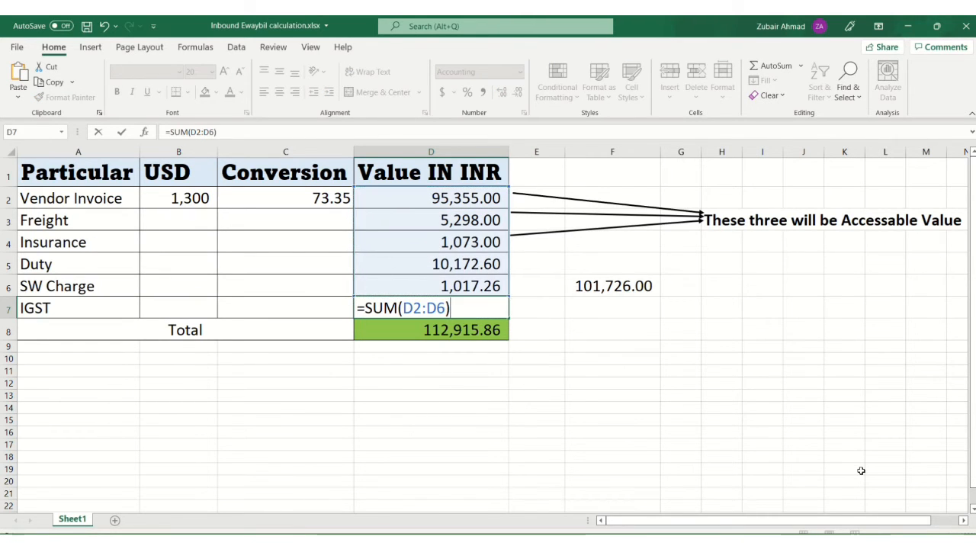
{"action": "type", "text": "*18%"}
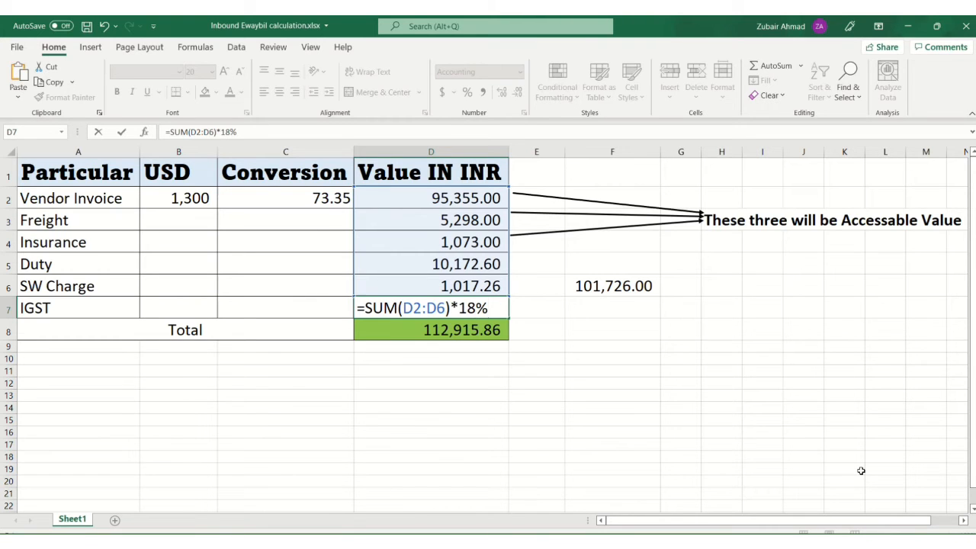
{"action": "key", "text": "Return"}
Step: Verify the new total of 133,240.71 in D8 against the PDF
{"action": "key", "text": "alt+Tab"}
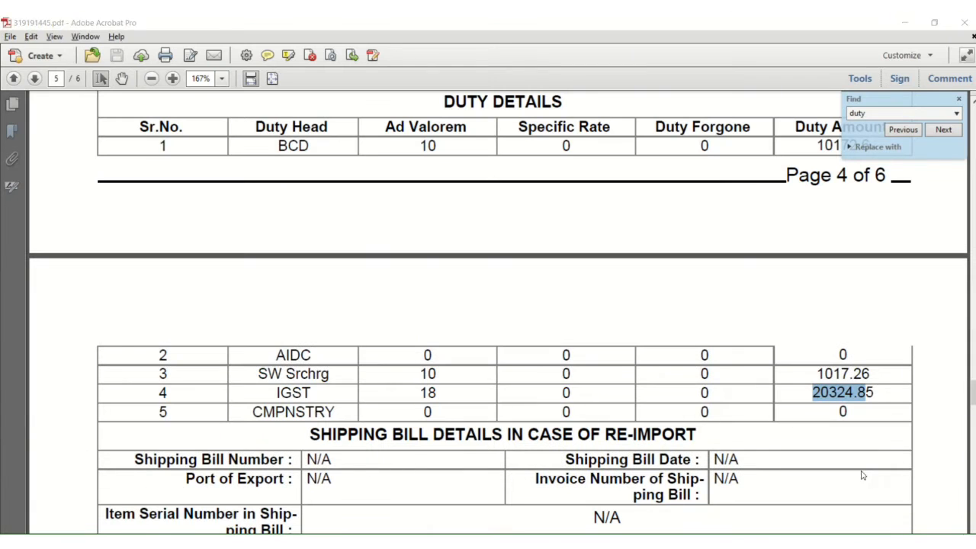
{"action": "key", "text": "alt+Tab"}
{"action": "left_click", "coordinate": [603, 456]}
{"action": "left_click", "coordinate": [411, 329]}
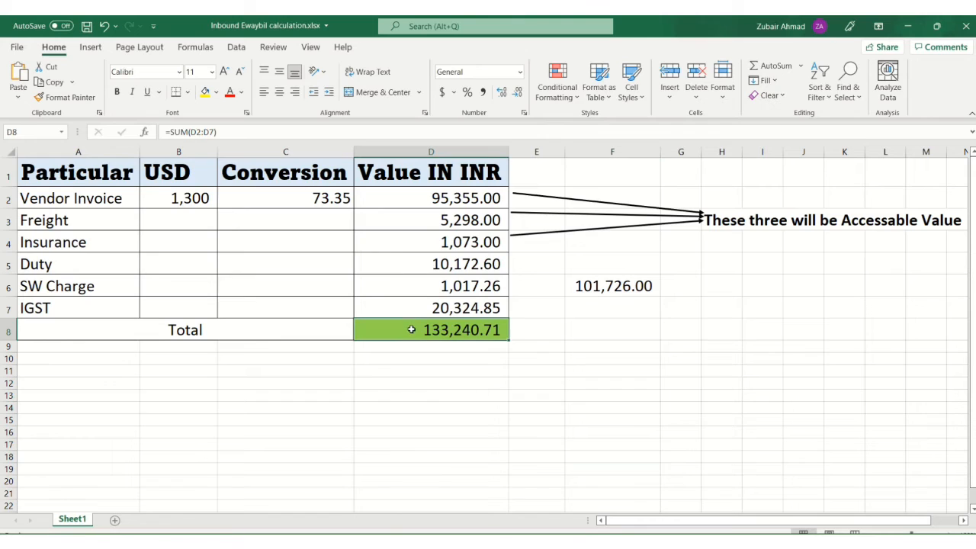
{"action": "left_click", "coordinate": [472, 345]}
{"action": "left_click", "coordinate": [451, 327]}
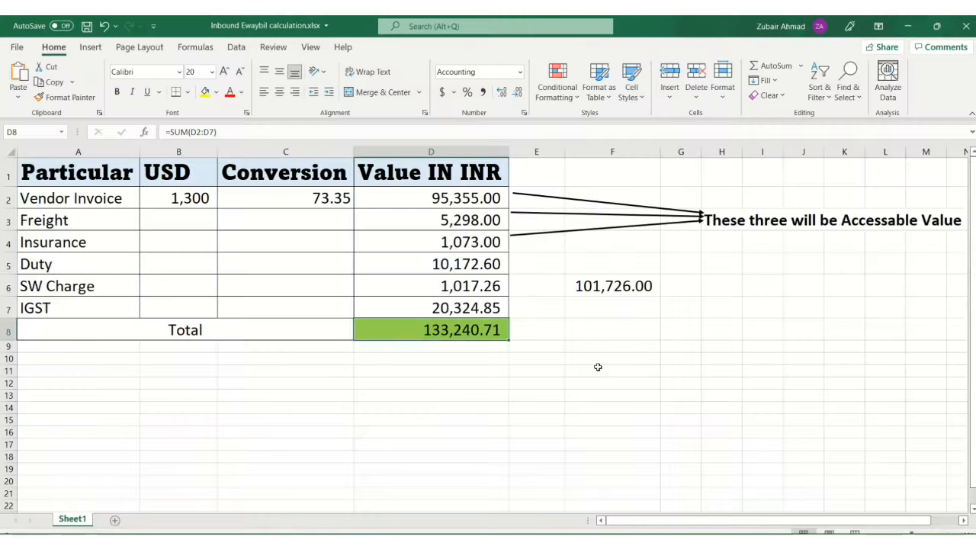
{"action": "key", "text": "alt+Tab"}
{"action": "key", "text": "alt+Tab"}
{"action": "key", "text": "alt+Tab"}
{"action": "key", "text": "alt+Tab"}
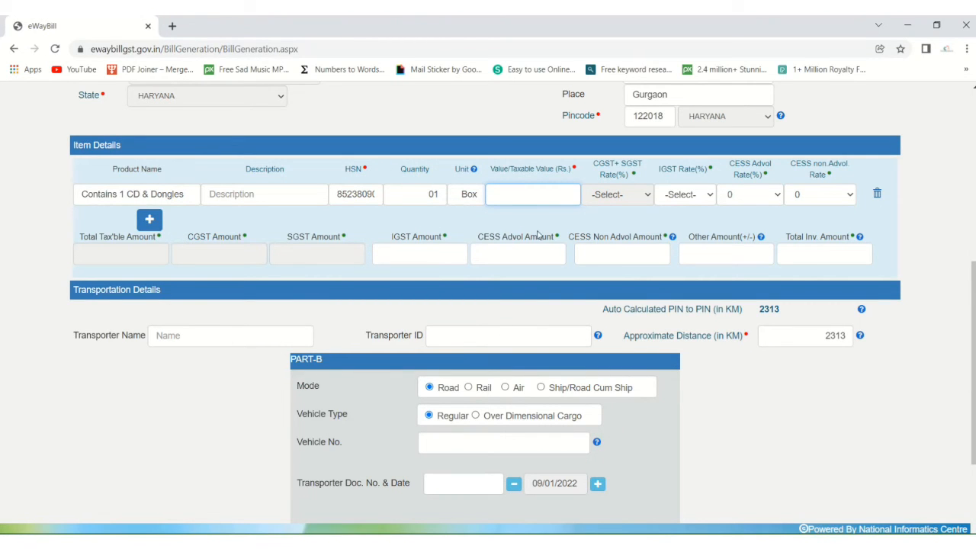
Step: Enter 133240.71 as the item's taxable value on the e-way bill form
{"action": "key", "text": "alt+Tab"}
{"action": "key", "text": "alt+Tab"}
{"action": "key", "text": "alt+Tab"}
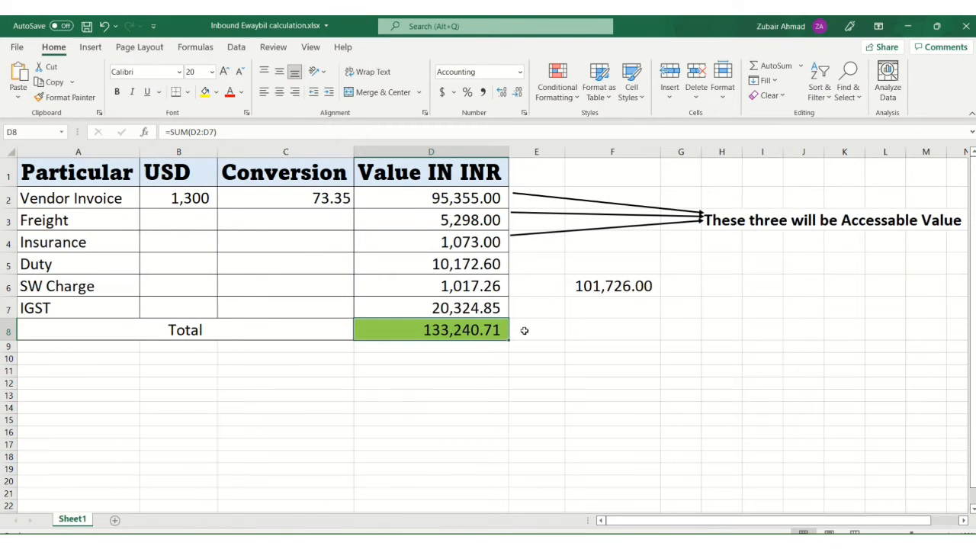
{"action": "key", "text": "alt+Tab"}
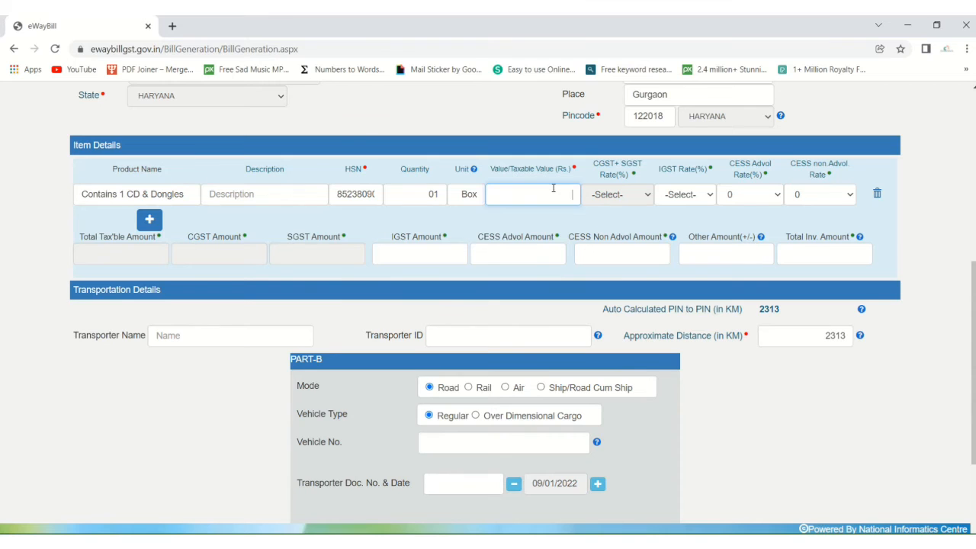
{"action": "key", "text": "alt+Tab"}
{"action": "key", "text": "alt+Tab"}
{"action": "type", "text": "133"}
{"action": "key", "text": "alt+Tab"}
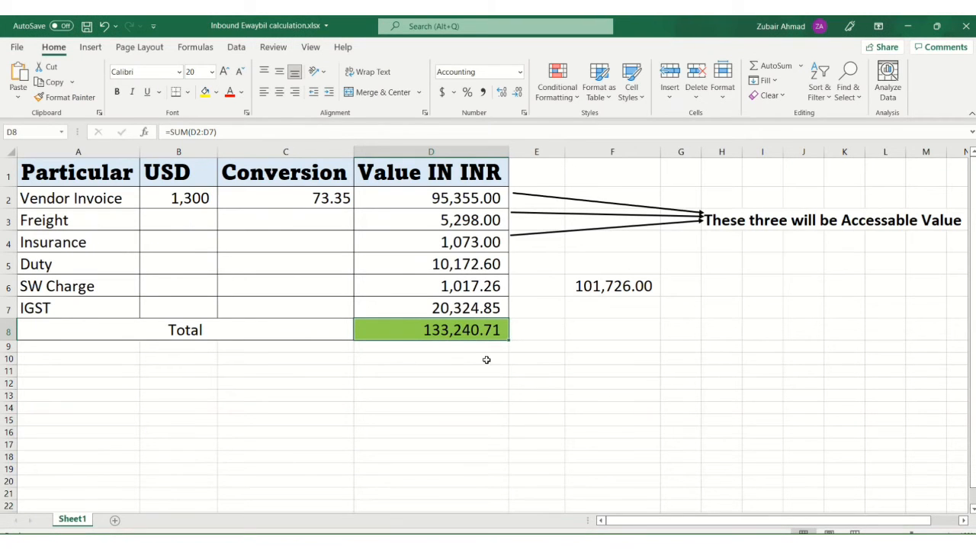
{"action": "key", "text": "alt+Tab"}
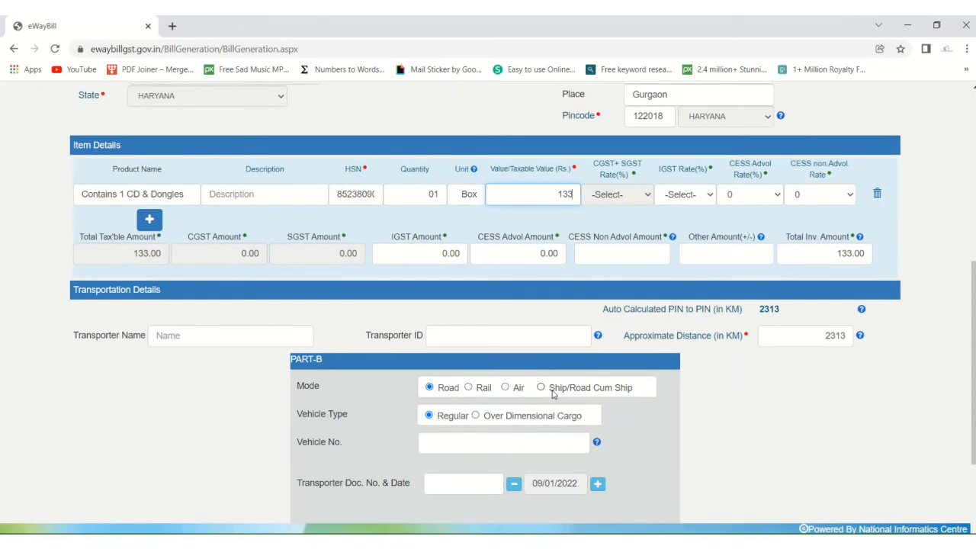
{"action": "type", "text": "240"}
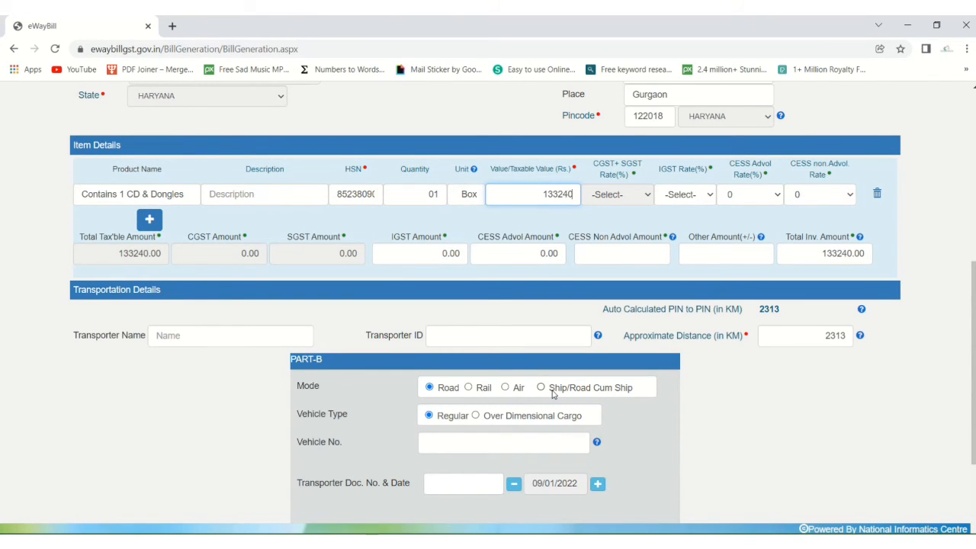
{"action": "key", "text": "alt+Tab"}
{"action": "key", "text": "alt+Tab"}
{"action": "type", "text": ".71"}
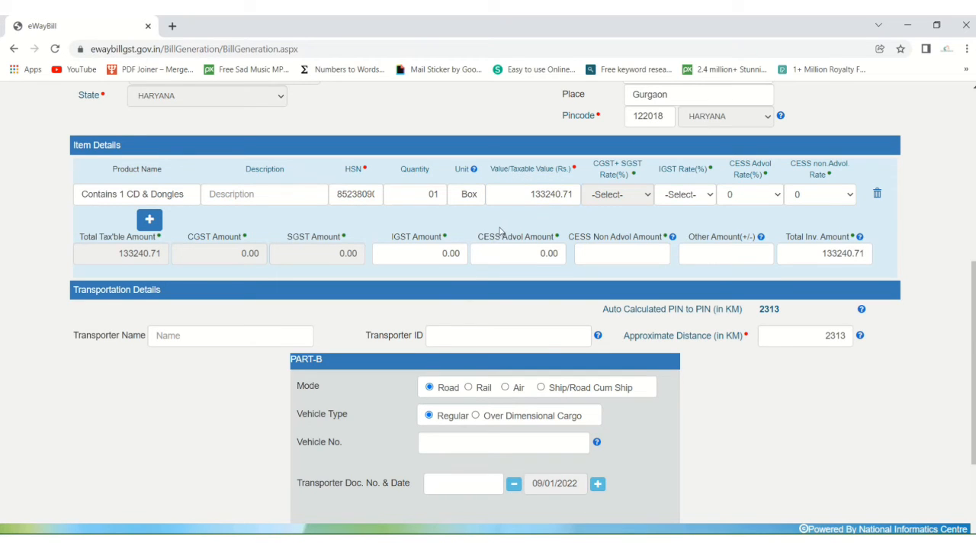
Step: Choose an 18% IGST rate, then check the IGST formula and D2:D7 sum in Excel
{"action": "left_click", "coordinate": [698, 200]}
{"action": "left_click", "coordinate": [700, 200]}
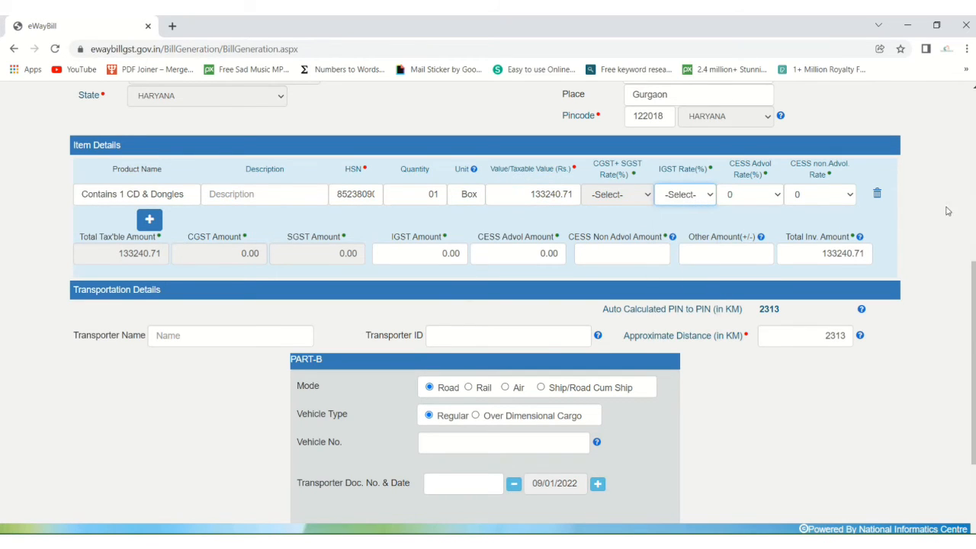
{"action": "left_click", "coordinate": [707, 196]}
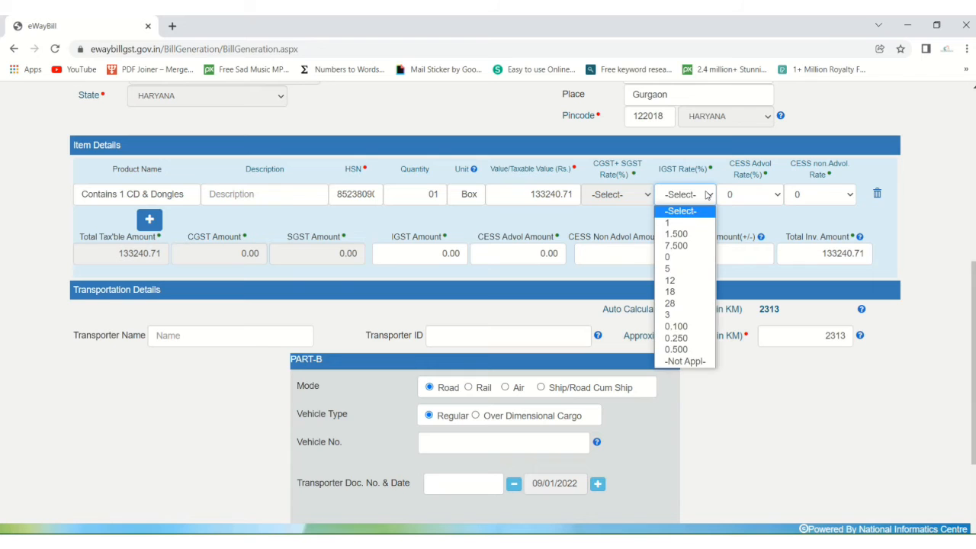
{"action": "left_click", "coordinate": [675, 292]}
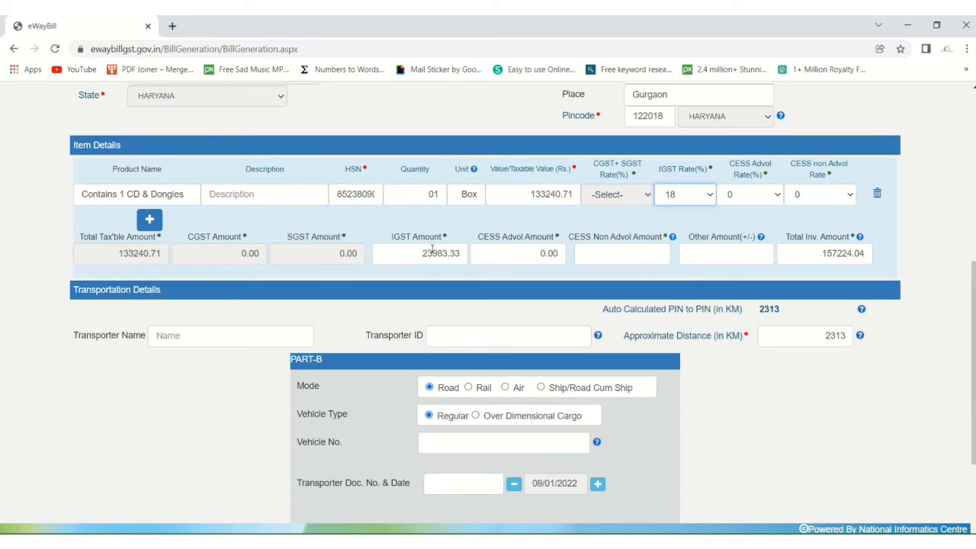
{"action": "key", "text": "alt+Tab"}
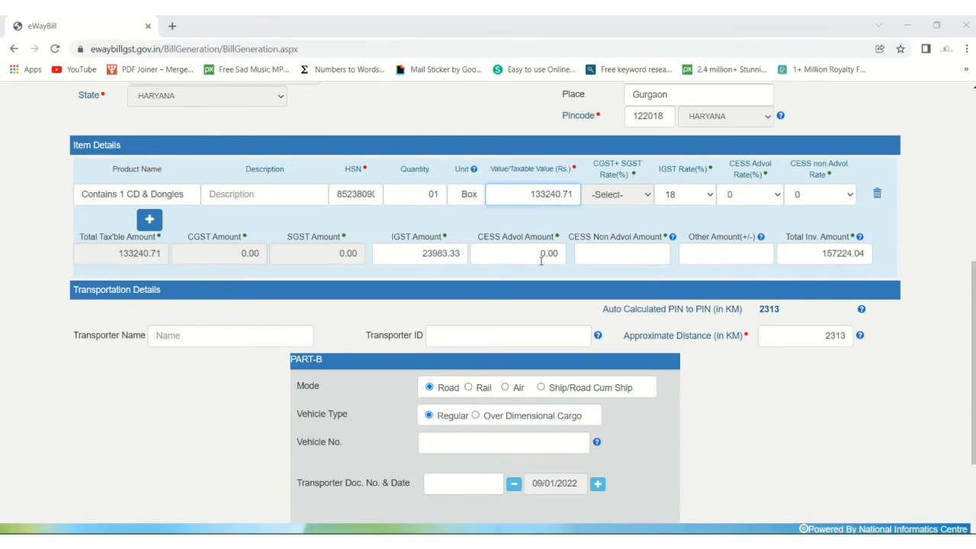
{"action": "left_click", "coordinate": [458, 305]}
{"action": "left_click_drag", "start_coordinate": [470, 207], "coordinate": [474, 308]}
Step: Start a sum formula in Excel cell F6, which ends up mistyped as =sumn
{"action": "left_click", "coordinate": [536, 308]}
{"action": "left_click", "coordinate": [599, 281]}
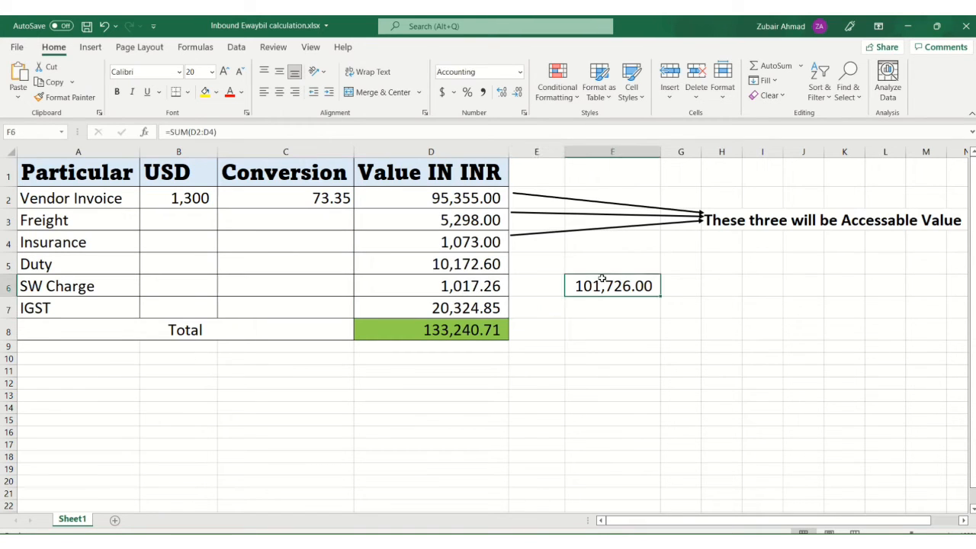
{"action": "type", "text": "=sumn"}
{"action": "key", "text": "Tab"}
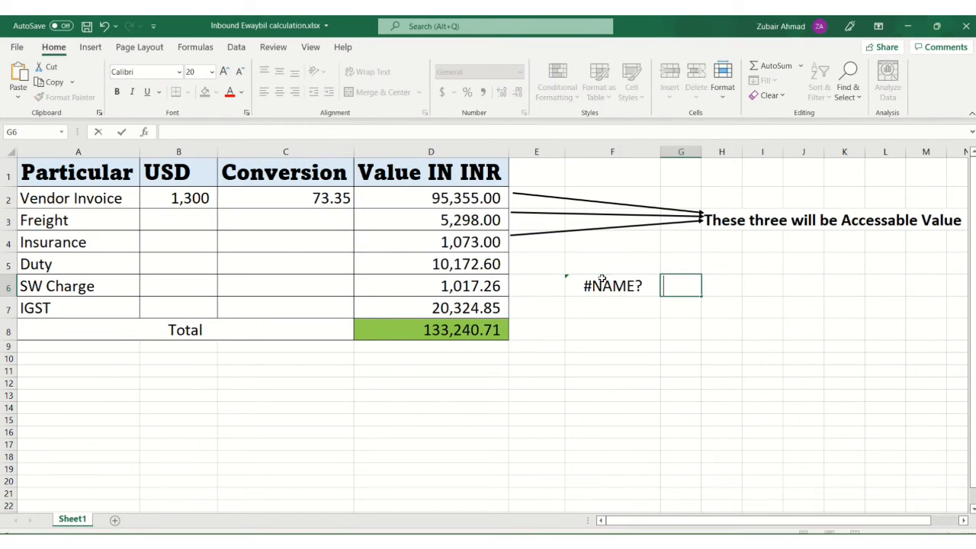
Step: Correct F6 to =SUM(D2:D6) so it shows 112,915.86, then return to the form
{"action": "left_click", "coordinate": [601, 279]}
{"action": "double_click", "coordinate": [602, 279]}
{"action": "key", "text": "Delete"}
{"action": "key", "text": "Delete"}
{"action": "key", "text": "Delete"}
{"action": "key", "text": "Delete"}
{"action": "type", "text": "su"}
{"action": "key", "text": "Tab"}
{"action": "key", "text": "Left"}
{"action": "key", "text": "Left"}
{"action": "key", "text": "Up"}
{"action": "key", "text": "Up"}
{"action": "key", "text": "Up"}
{"action": "key", "text": "Up"}
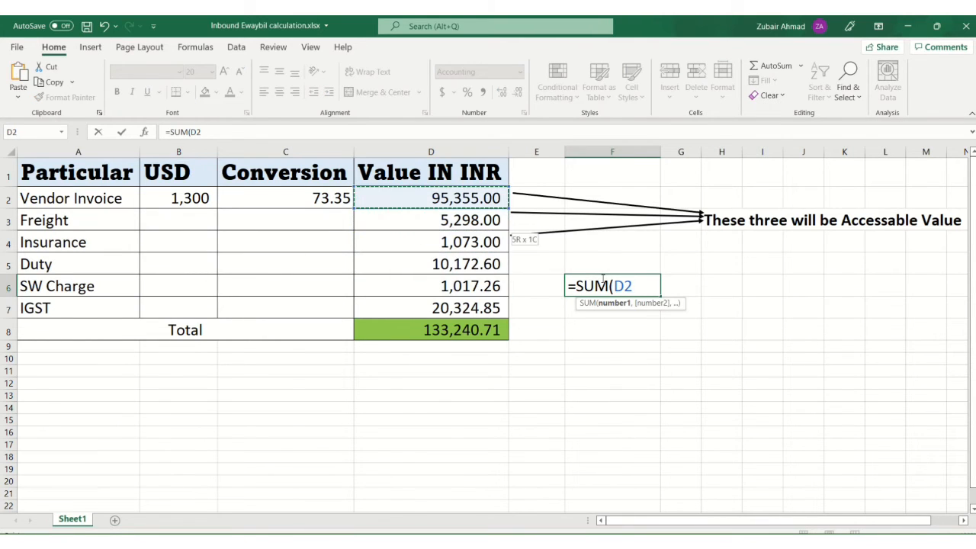
{"action": "key", "text": "shift+Down"}
{"action": "key", "text": "shift+Down"}
{"action": "key", "text": "shift+Down"}
{"action": "key", "text": "shift+Down"}
{"action": "key", "text": "Return"}
{"action": "left_click", "coordinate": [602, 279]}
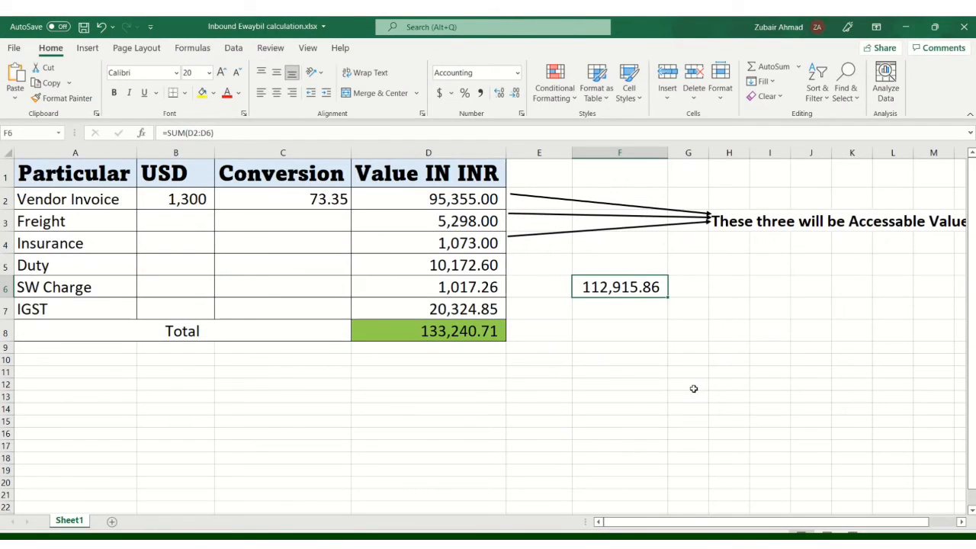
{"action": "key", "text": "alt+Tab"}
Step: Replace the item's taxable value with 112915.86, checking each part of the figure against the Excel sheet
{"action": "key", "text": "ctrl+a"}
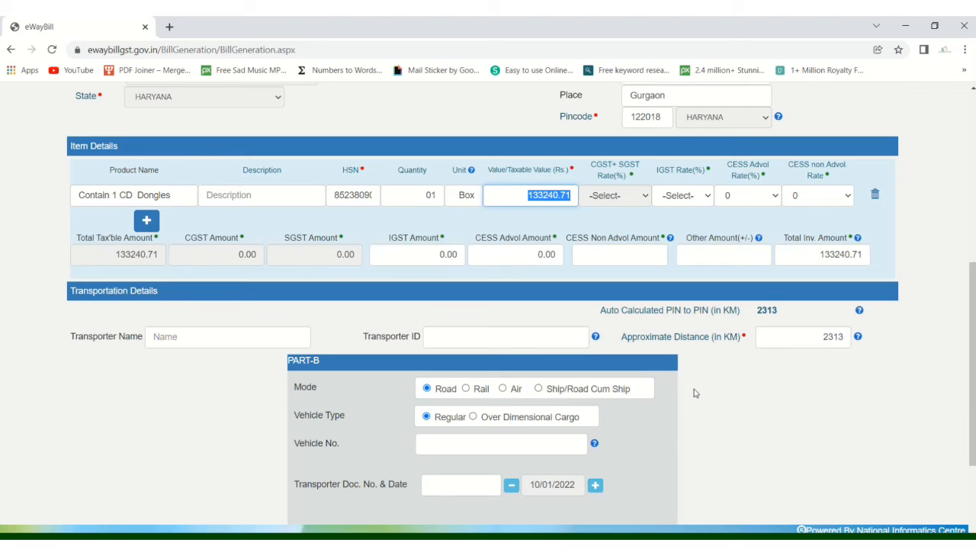
{"action": "type", "text": "11"}
{"action": "key", "text": "alt+Tab"}
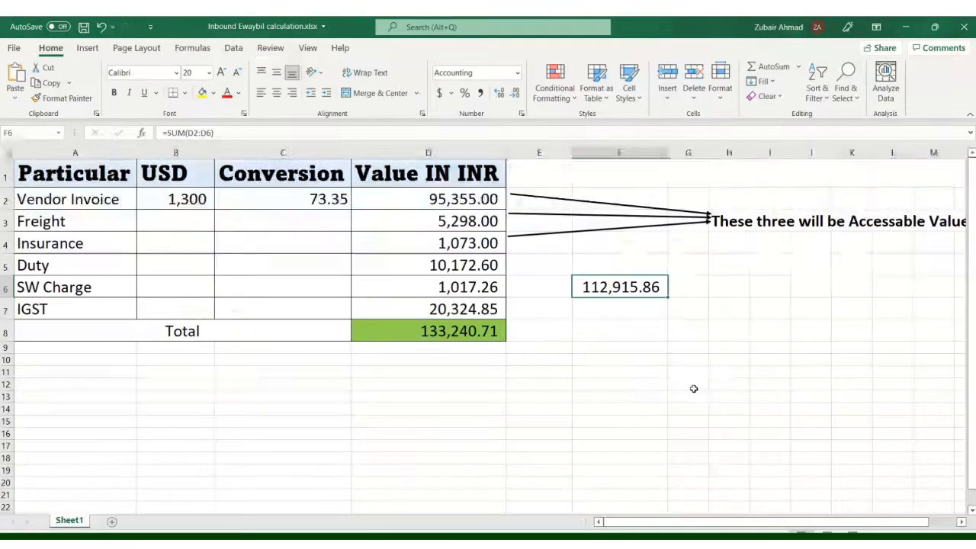
{"action": "key", "text": "alt+Tab"}
{"action": "type", "text": "2915"}
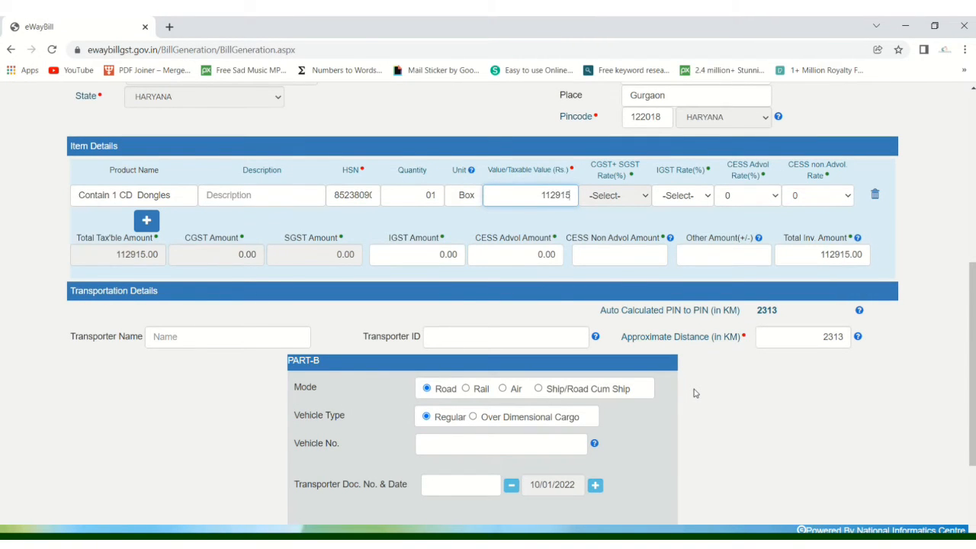
{"action": "key", "text": "alt+Tab"}
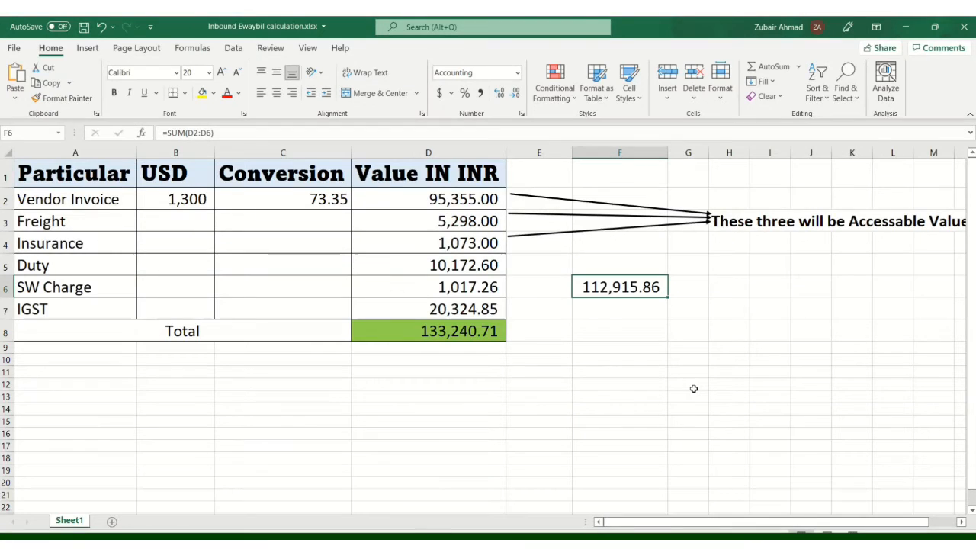
{"action": "key", "text": "alt+Tab"}
{"action": "type", "text": ".86"}
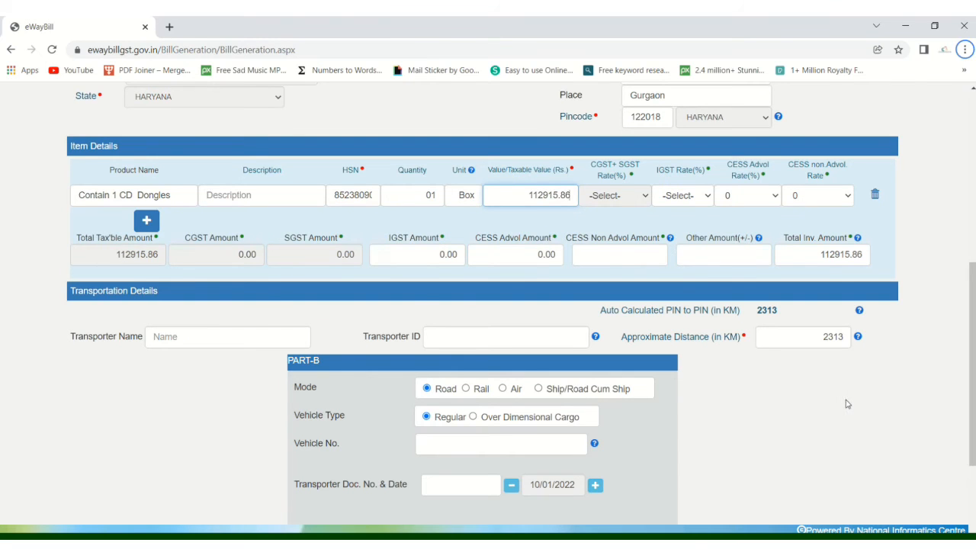
{"action": "key", "text": "alt+Tab"}
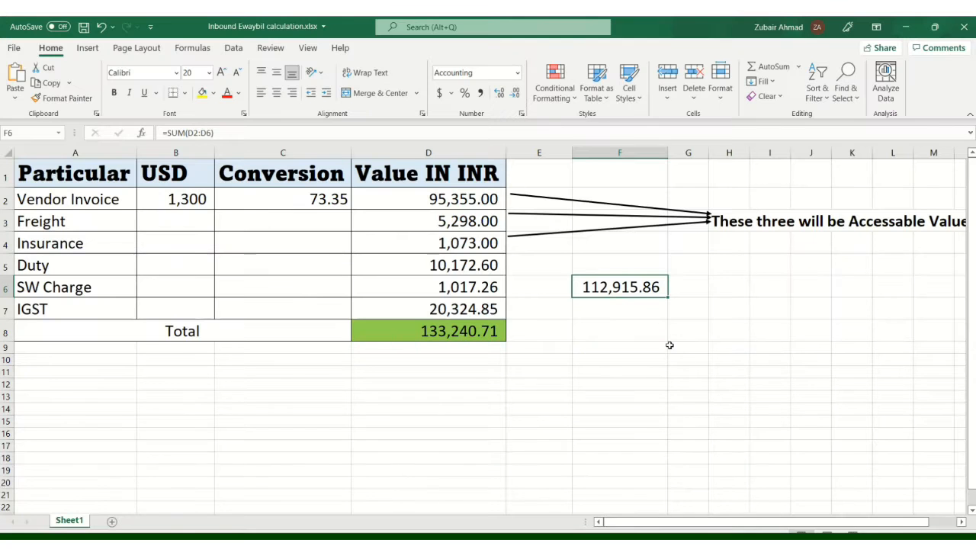
{"action": "key", "text": "alt+Tab"}
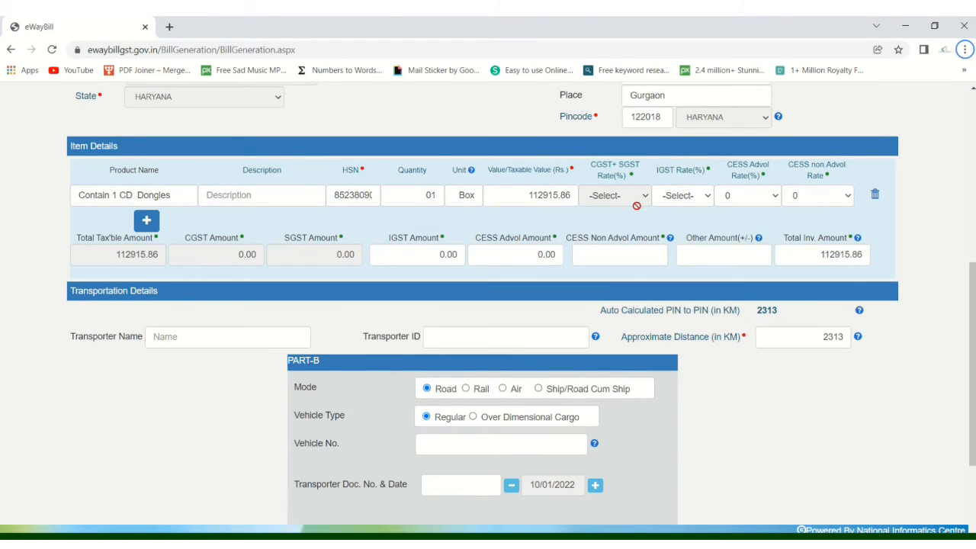
{"action": "left_click", "coordinate": [731, 197]}
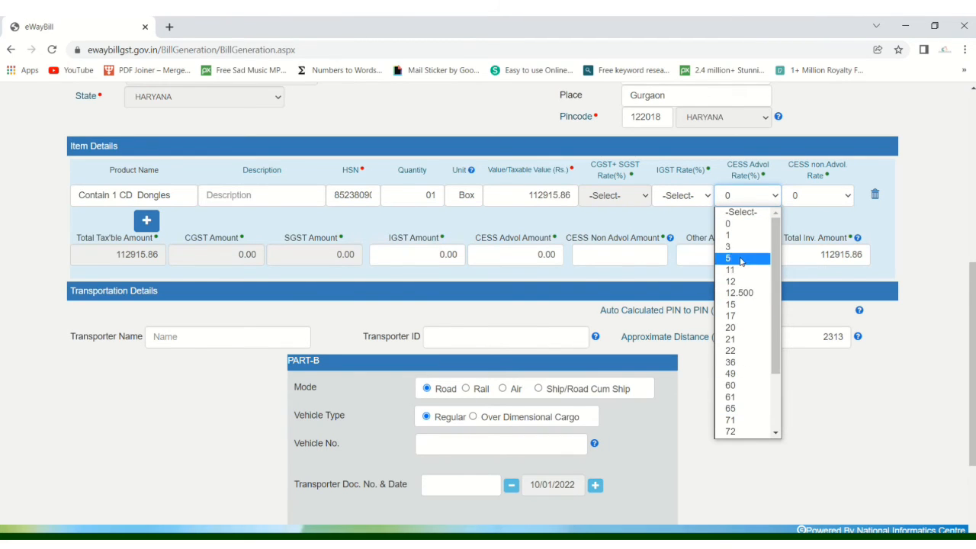
Step: Choose an 18% IGST rate and confirm the 133240.71 invoice total matches the Excel sheet
{"action": "left_click", "coordinate": [682, 195]}
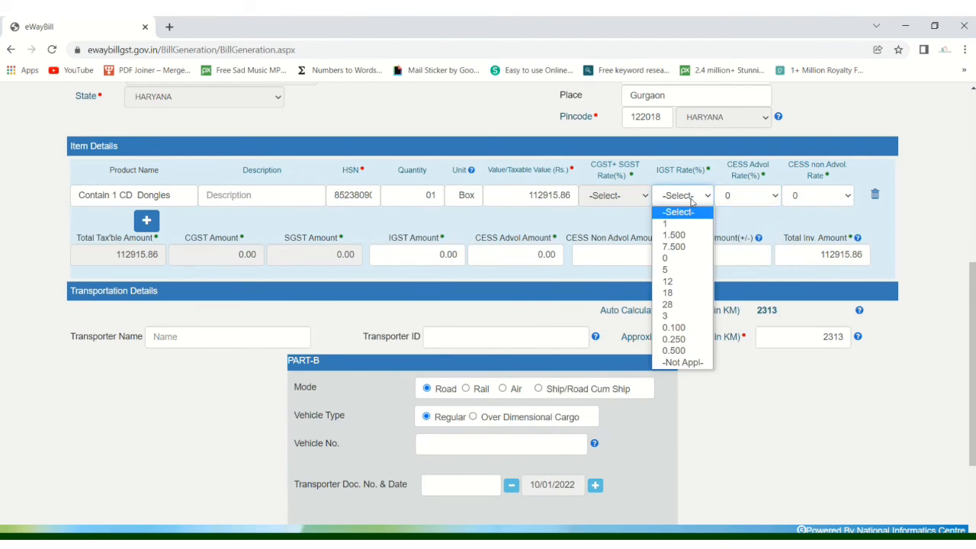
{"action": "left_click", "coordinate": [673, 297]}
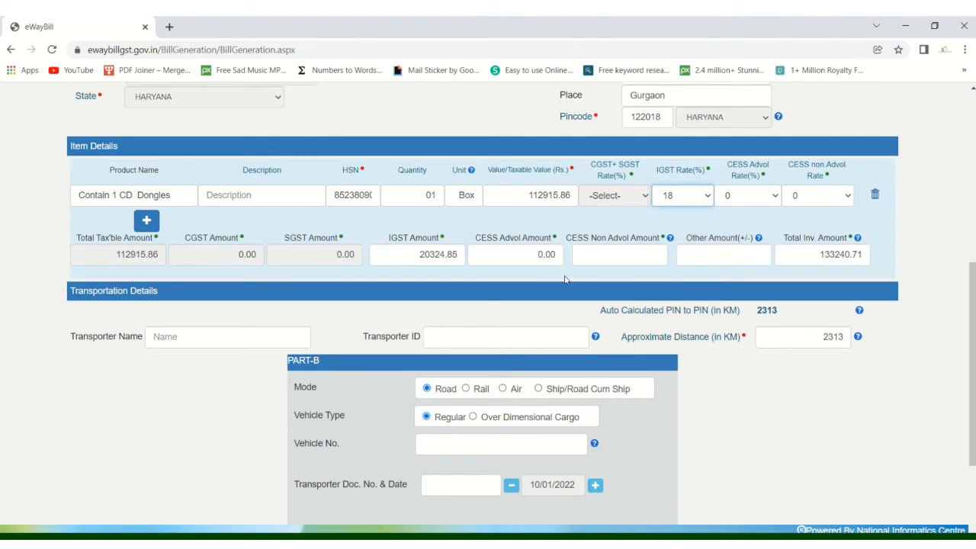
{"action": "left_click_drag", "start_coordinate": [820, 256], "coordinate": [863, 256]}
{"action": "left_click", "coordinate": [834, 273]}
{"action": "key", "text": "alt+Tab"}
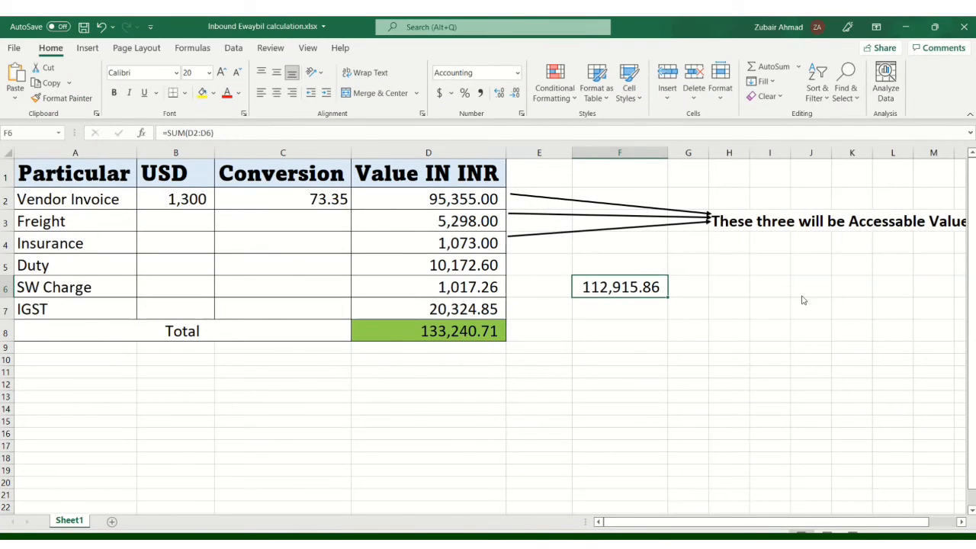
{"action": "key", "text": "alt+Tab"}
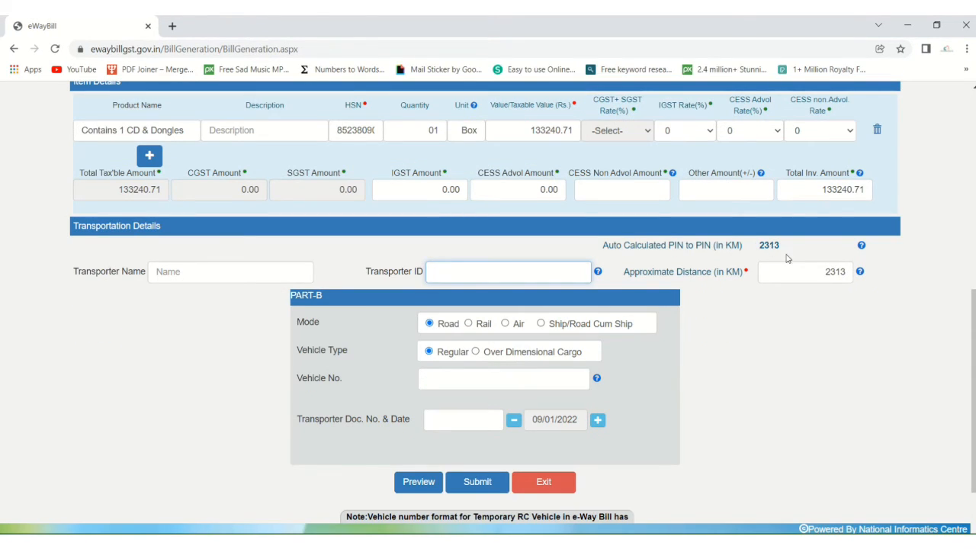
Step: Replace the 2313 km approximate distance with 60 km
{"action": "left_click_drag", "start_coordinate": [774, 361], "coordinate": [763, 366]}
{"action": "scroll", "coordinate": [751, 332], "scroll_direction": "up", "scroll_amount": 2}
{"action": "scroll", "coordinate": [763, 342], "scroll_direction": "down", "scroll_amount": 2}
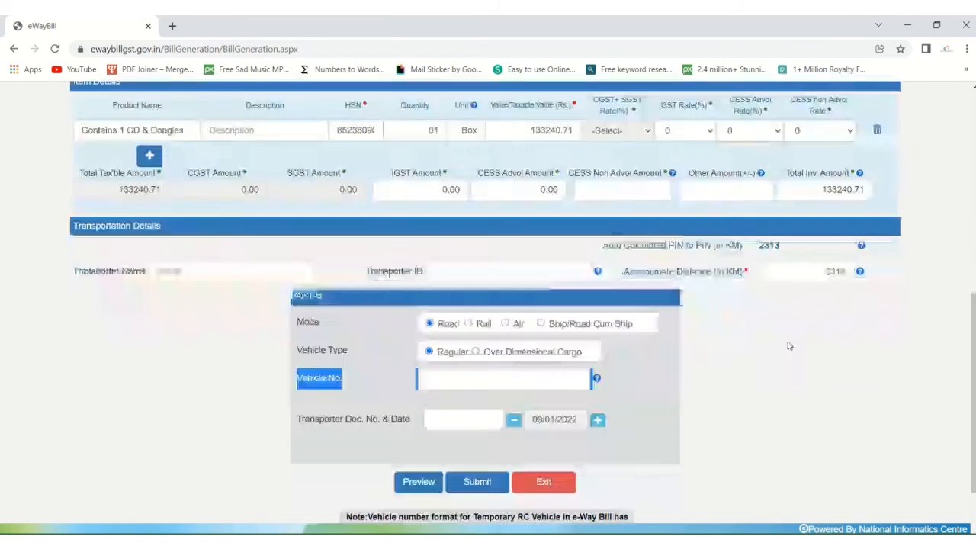
{"action": "left_click", "coordinate": [815, 272]}
{"action": "scroll", "coordinate": [763, 345], "scroll_direction": "up", "scroll_amount": 5}
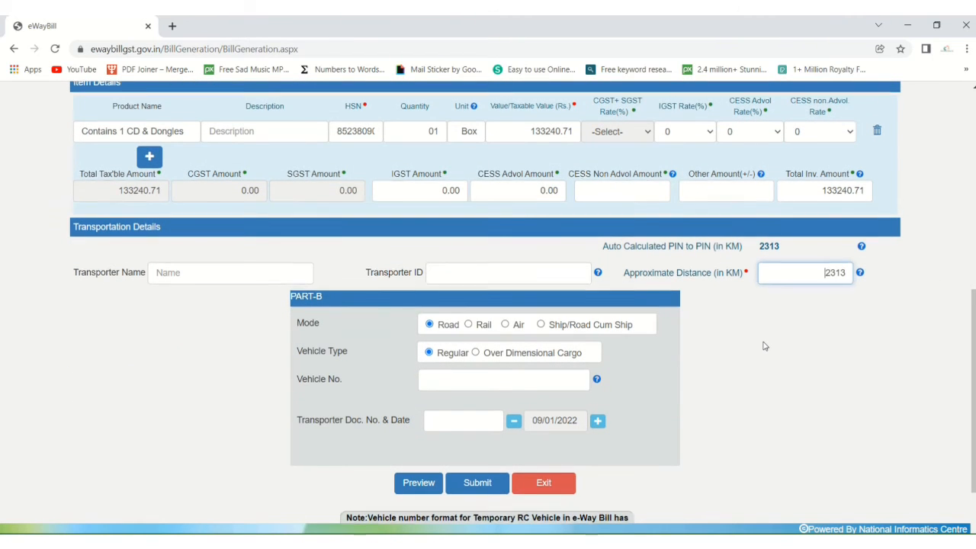
{"action": "scroll", "coordinate": [760, 349], "scroll_direction": "down", "scroll_amount": 5}
{"action": "left_click_drag", "start_coordinate": [823, 336], "coordinate": [848, 334]}
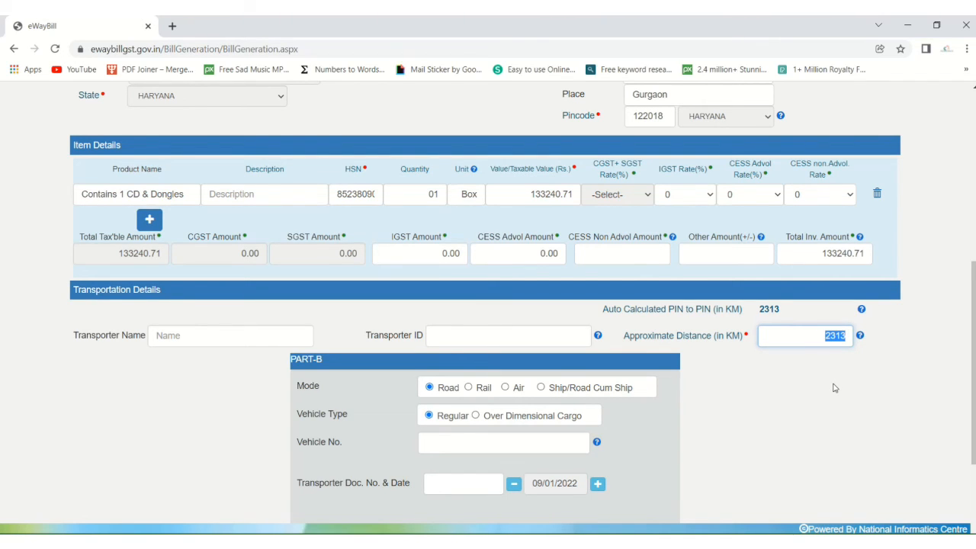
{"action": "type", "text": "60"}
{"action": "left_click", "coordinate": [814, 383]}
{"action": "left_click", "coordinate": [461, 331]}
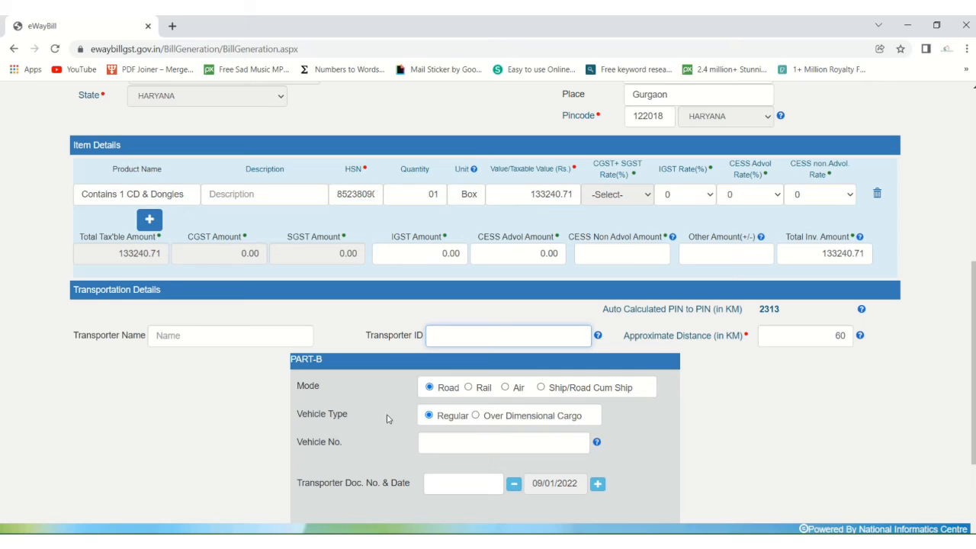
{"action": "left_click", "coordinate": [449, 442]}
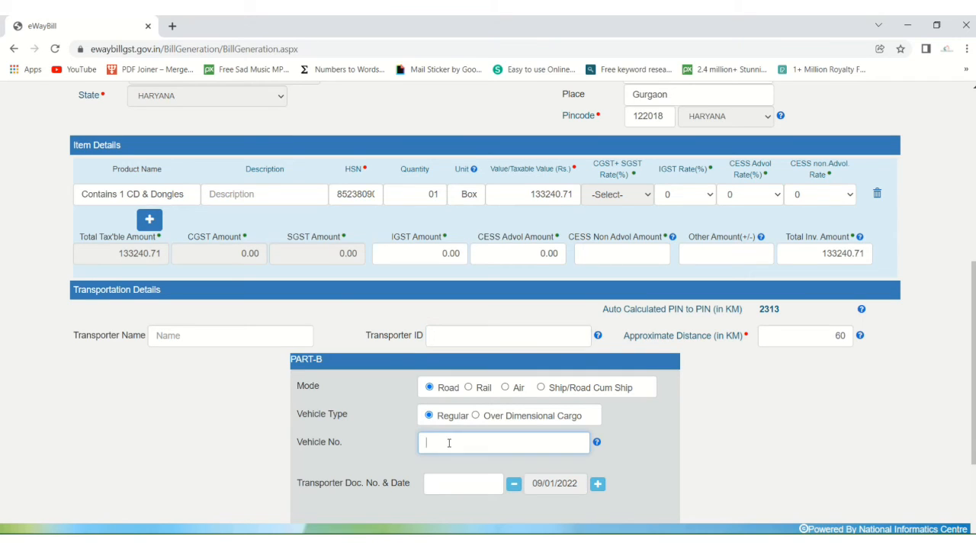
Step: Leave the vehicle number blank and search the bill of entry PDF for transporter 'tnt'
{"action": "left_click", "coordinate": [264, 446]}
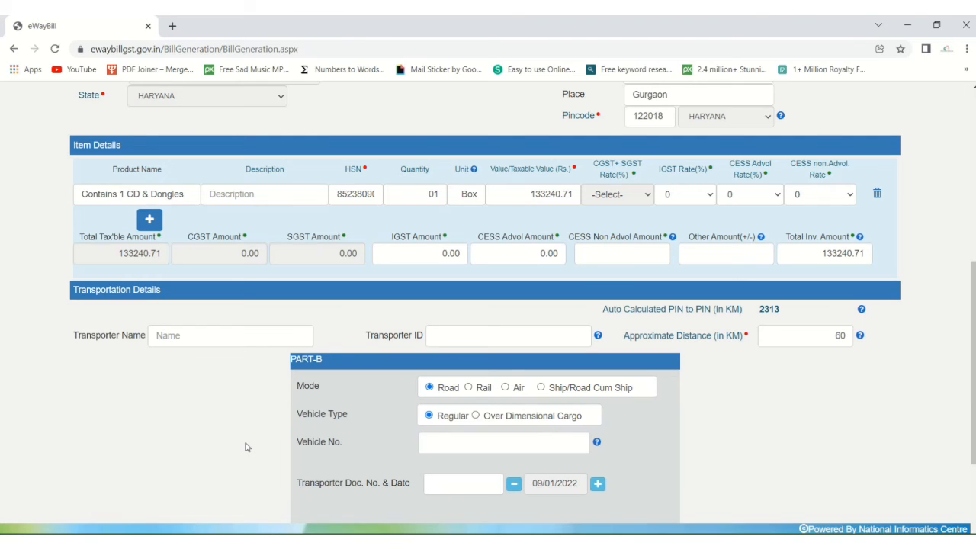
{"action": "left_click", "coordinate": [452, 328]}
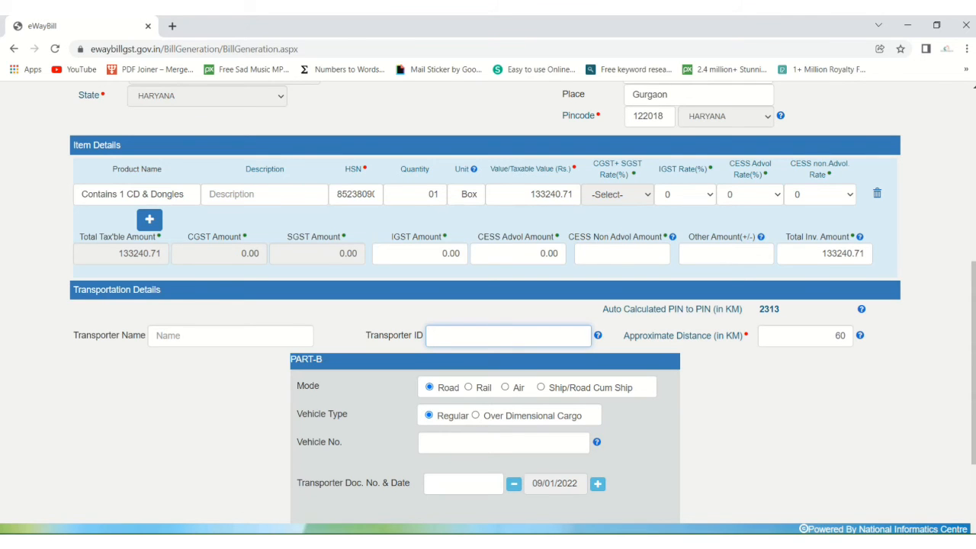
{"action": "mouse_move", "coordinate": [456, 542]}
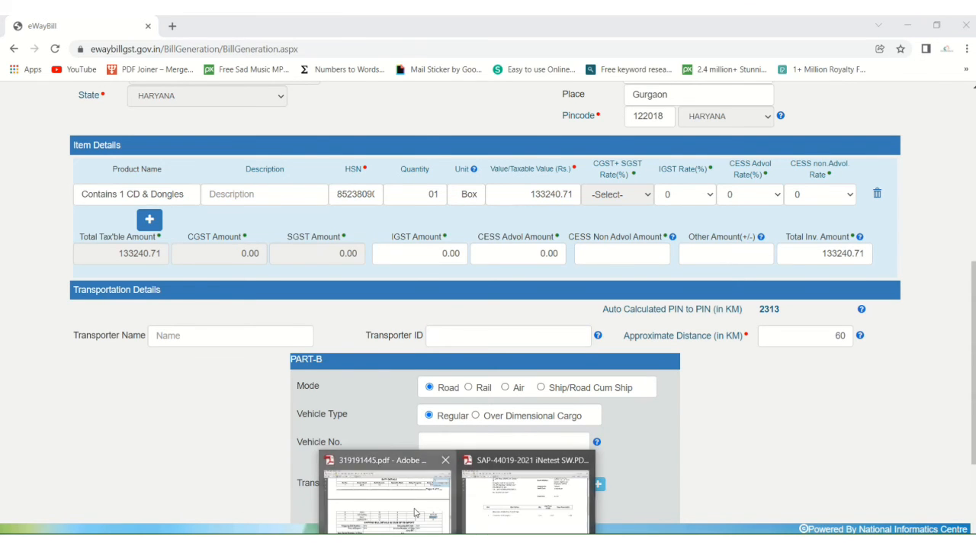
{"action": "left_click", "coordinate": [385, 499]}
{"action": "left_click", "coordinate": [504, 261]}
{"action": "key", "text": "ctrl+f"}
{"action": "type", "text": "tnt"}
{"action": "key", "text": "Return"}
{"action": "key", "text": "alt+Tab"}
Step: Paste the transporter's GSTIN into Transporter ID so TNT INDIA PRIVATE LIMITED fills in, then request a preview
{"action": "left_click", "coordinate": [503, 336]}
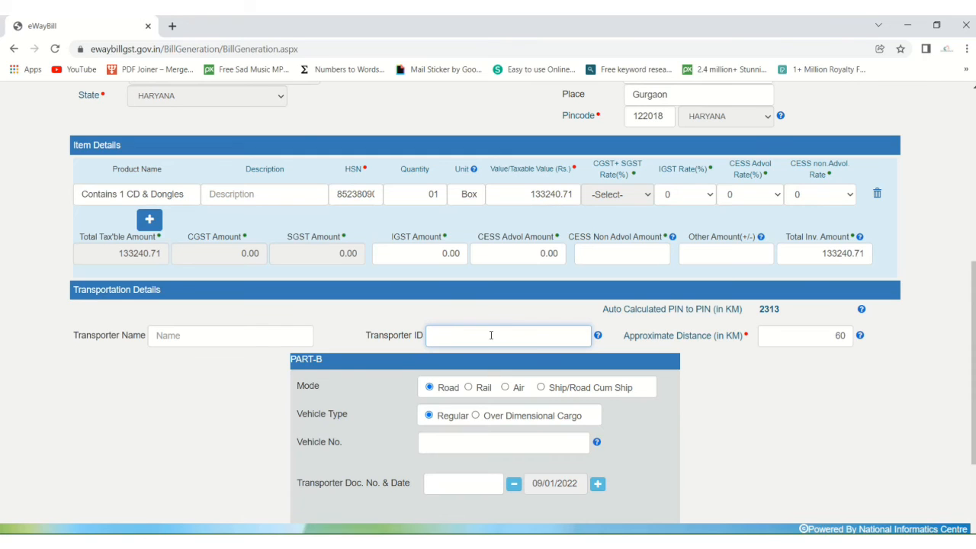
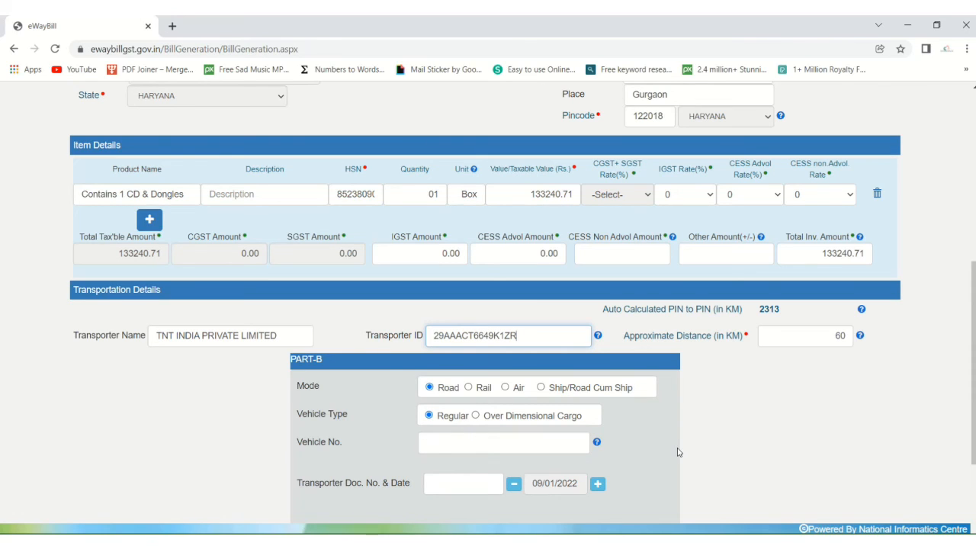
{"action": "scroll", "coordinate": [676, 453], "scroll_direction": "down", "scroll_amount": 2}
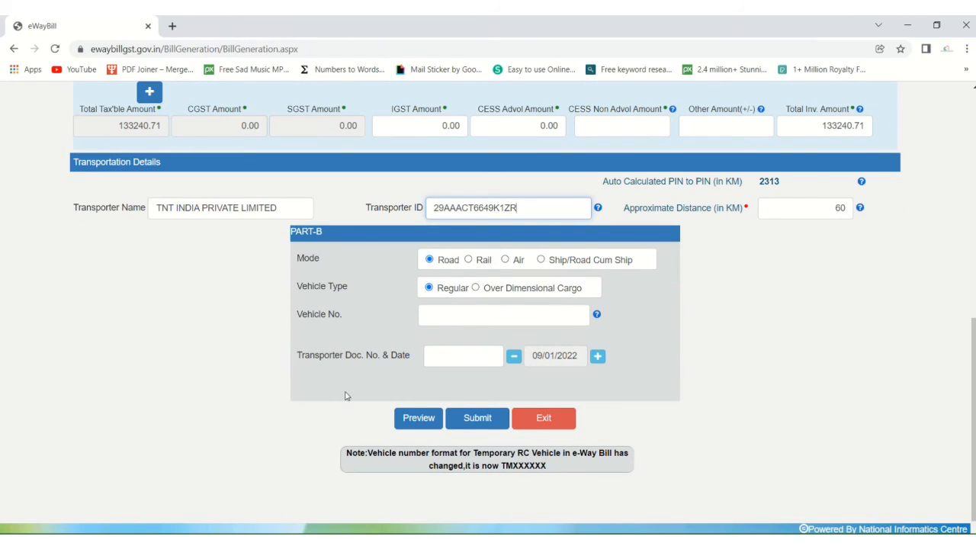
{"action": "left_click", "coordinate": [410, 429]}
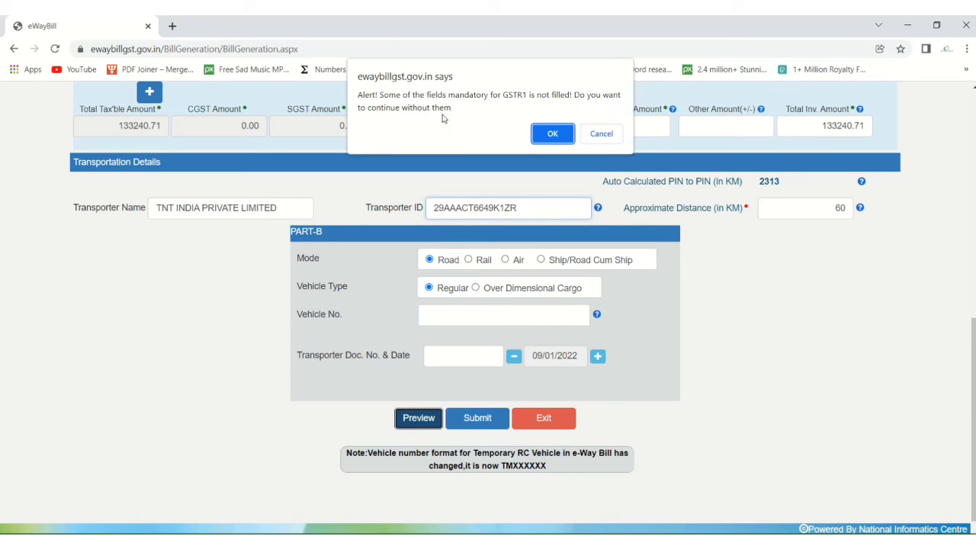
Step: Accept the GSTR1 warning and check the preview's Bill of Entry 12324 details against the PDF
{"action": "left_click", "coordinate": [565, 135]}
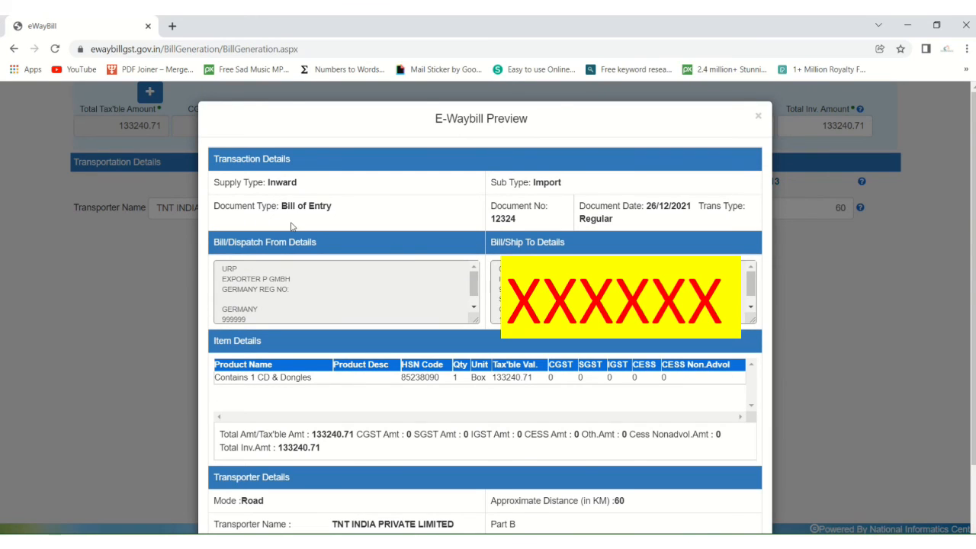
{"action": "left_click_drag", "start_coordinate": [496, 218], "coordinate": [528, 219]}
{"action": "left_click", "coordinate": [530, 226]}
{"action": "left_click", "coordinate": [458, 542]}
{"action": "scroll", "coordinate": [439, 426], "scroll_direction": "down", "scroll_amount": 1}
{"action": "left_click", "coordinate": [387, 495]}
{"action": "scroll", "coordinate": [396, 414], "scroll_direction": "down", "scroll_amount": 5}
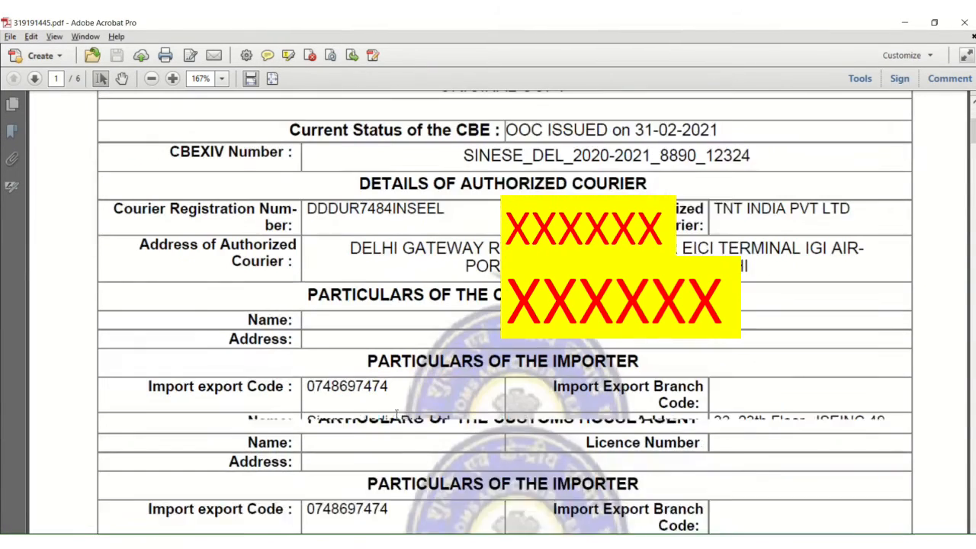
{"action": "scroll", "coordinate": [396, 414], "scroll_direction": "down", "scroll_amount": 5}
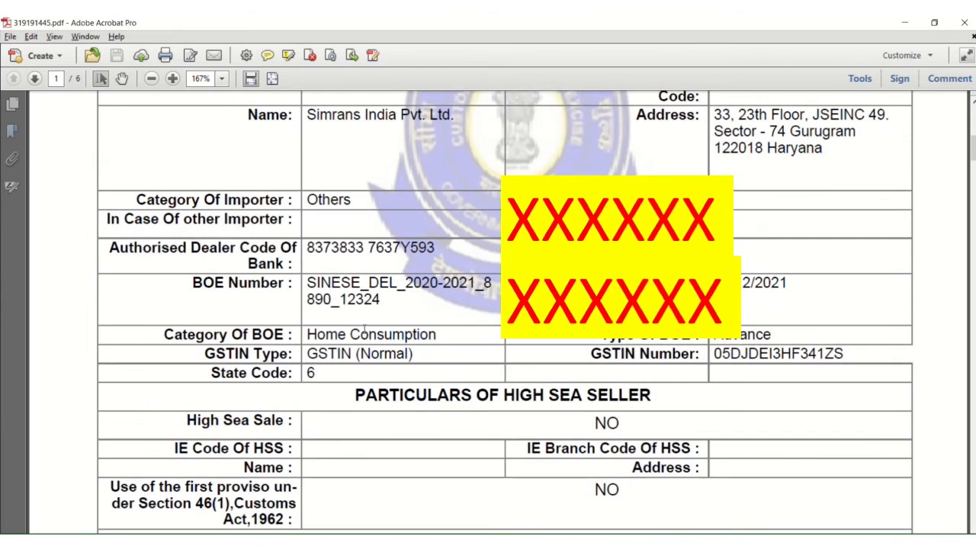
{"action": "key", "text": "alt+Tab"}
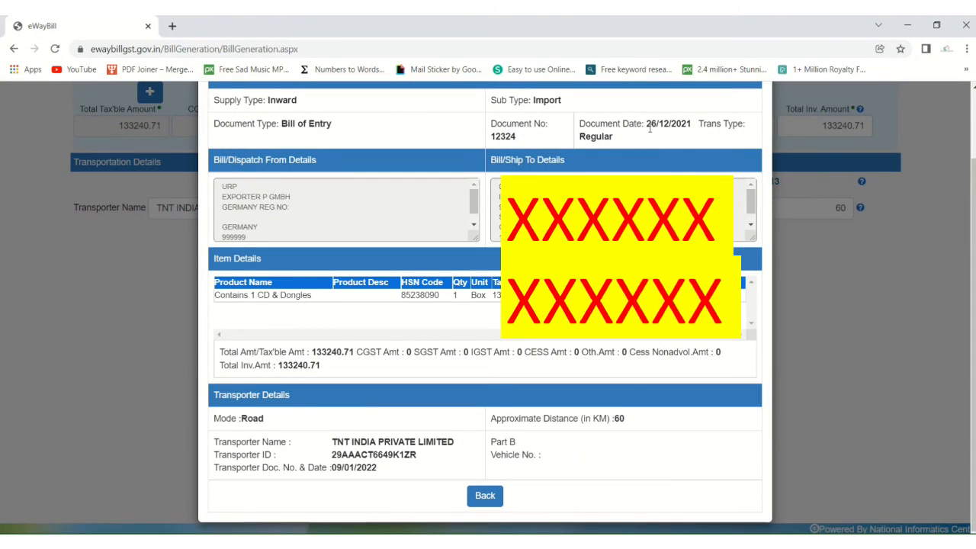
{"action": "key", "text": "alt+Tab"}
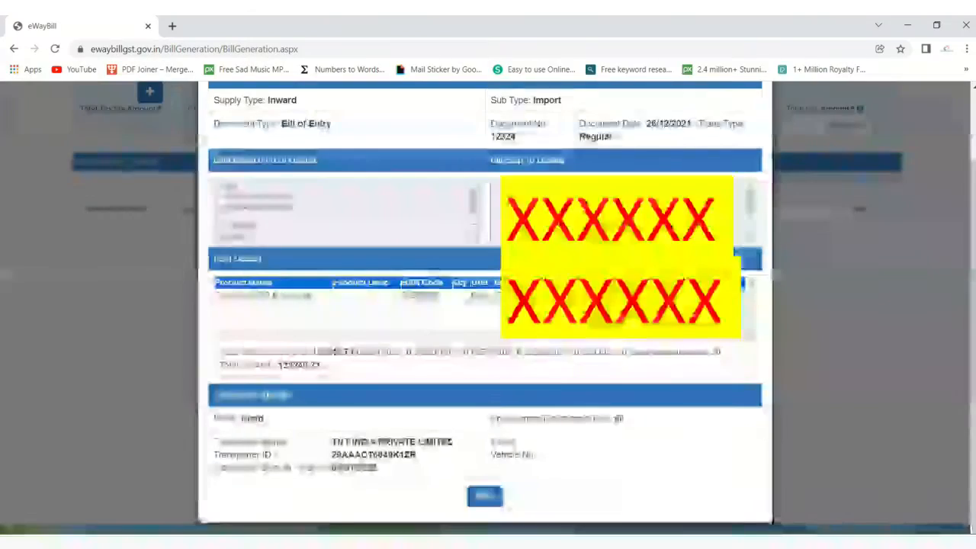
{"action": "scroll", "coordinate": [351, 213], "scroll_direction": "down", "scroll_amount": 1}
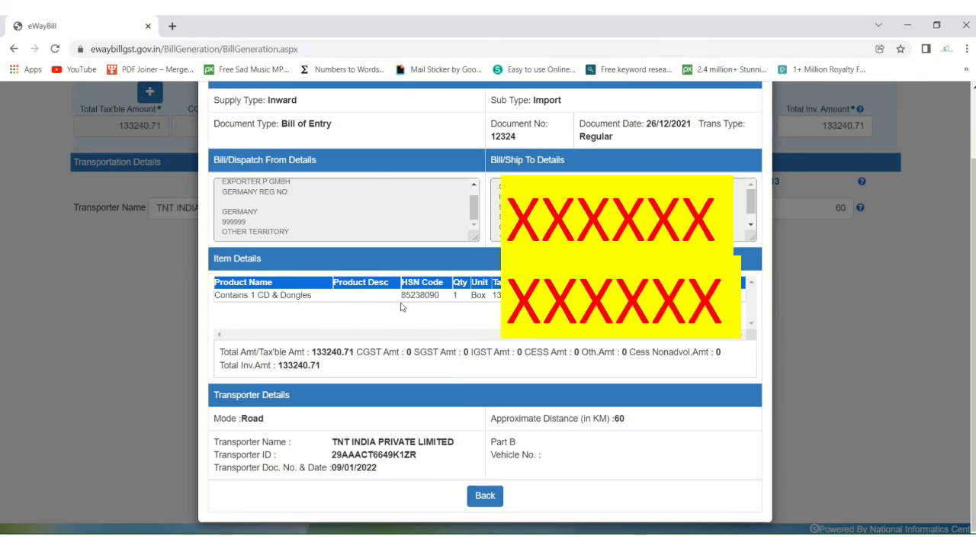
{"action": "key", "text": "alt+Tab"}
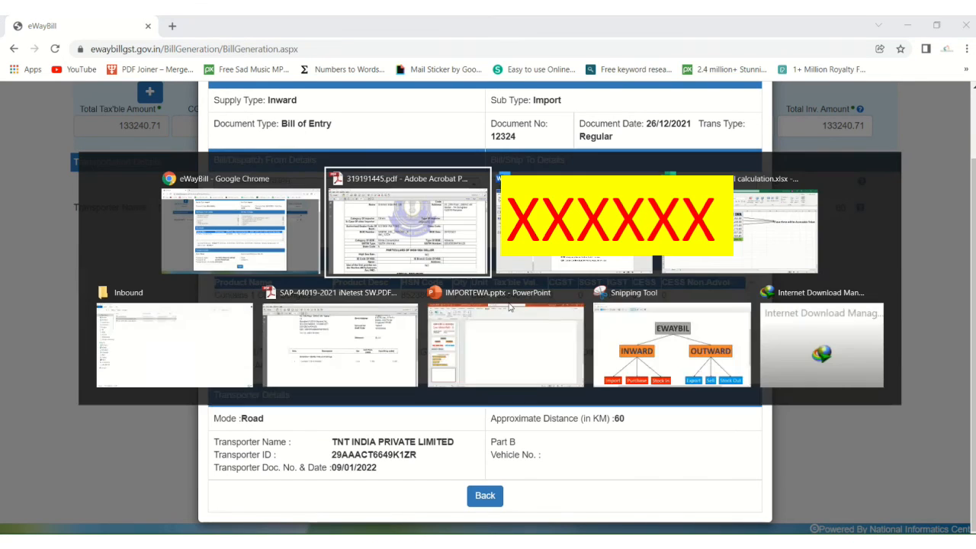
{"action": "key", "text": "alt+Tab"}
{"action": "key", "text": "alt+Tab"}
{"action": "key", "text": "alt+Tab"}
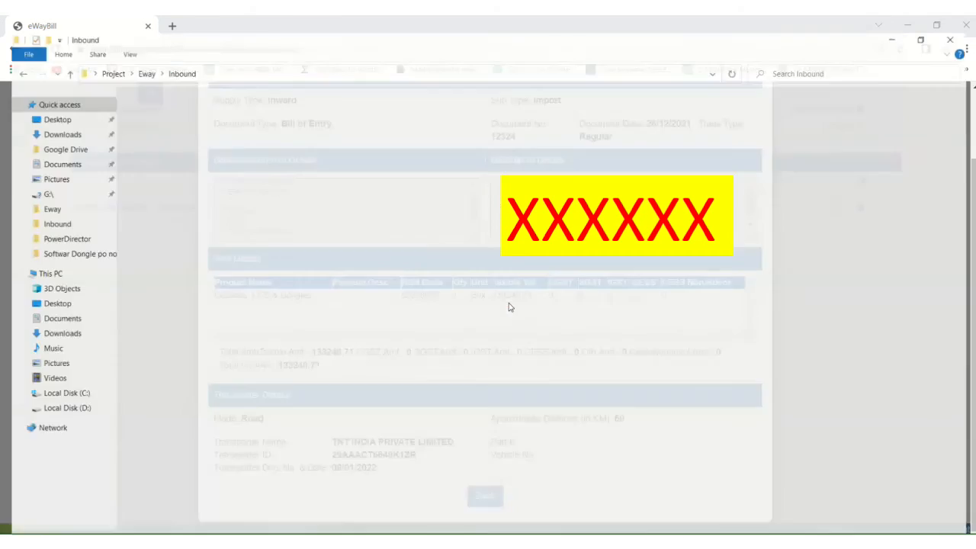
{"action": "key", "text": "alt+Tab"}
{"action": "key", "text": "alt+Tab"}
{"action": "key", "text": "alt+Tab"}
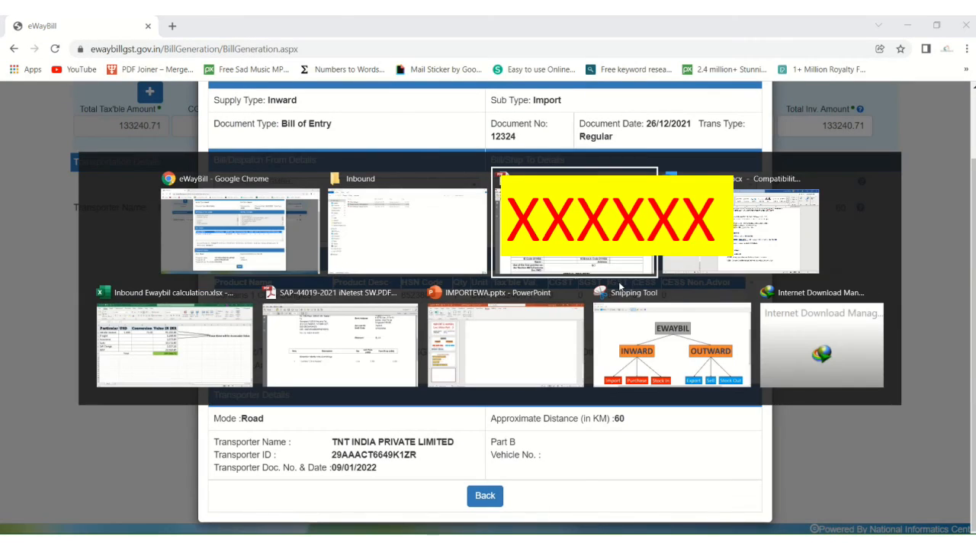
{"action": "key", "text": "alt+Tab"}
{"action": "key", "text": "alt+Tab"}
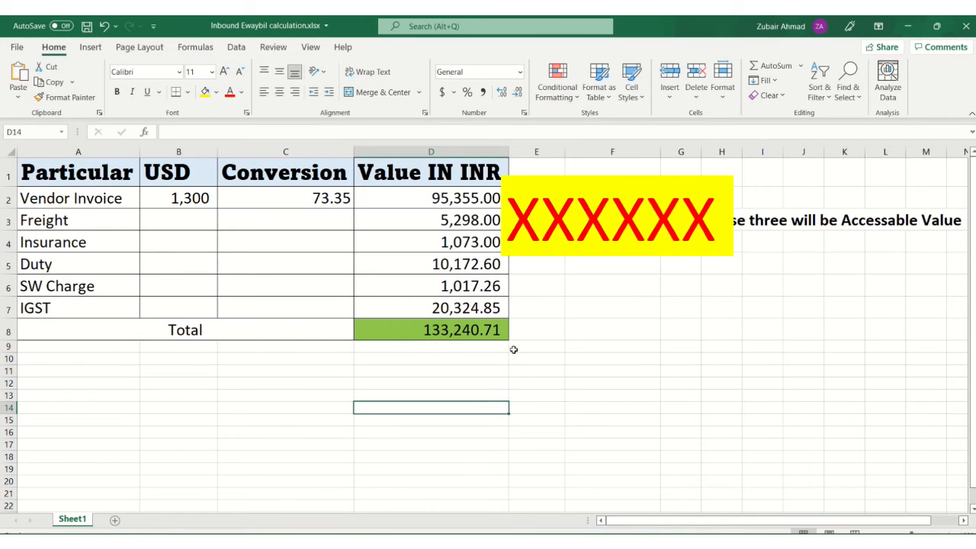
{"action": "key", "text": "alt+Tab"}
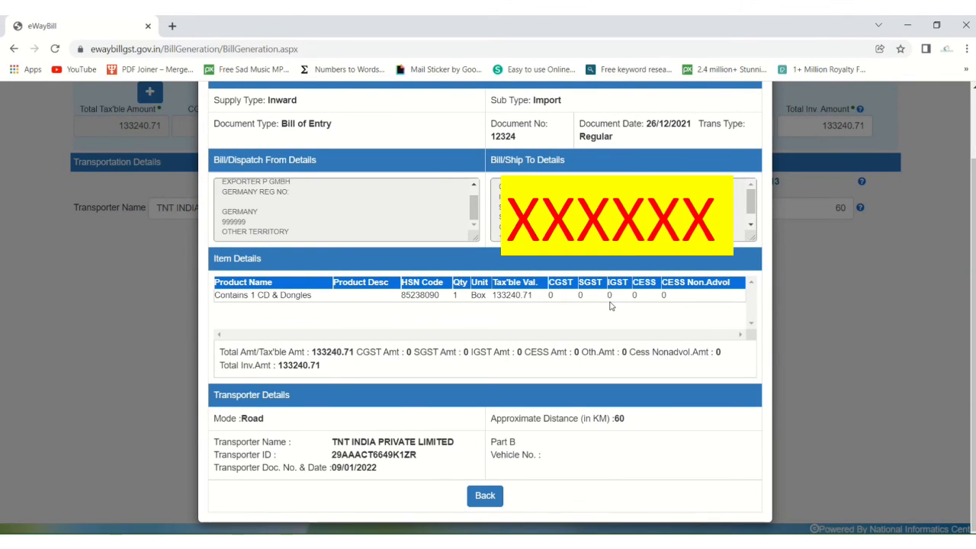
{"action": "key", "text": "alt+Tab"}
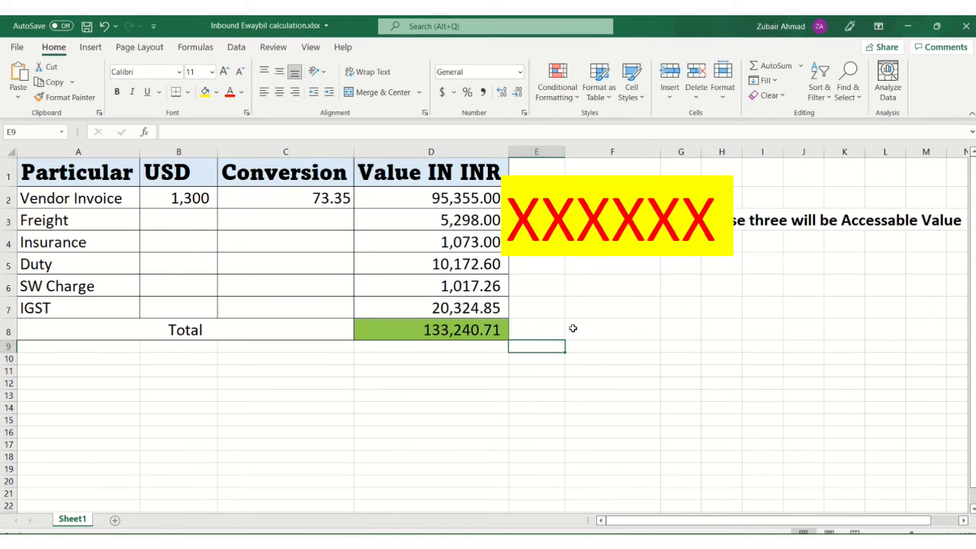
{"action": "key", "text": "alt+Tab"}
{"action": "key", "text": "alt+Tab"}
{"action": "key", "text": "alt+Tab"}
{"action": "key", "text": "alt+Tab"}
{"action": "key", "text": "alt+Tab"}
{"action": "key", "text": "alt+Tab"}
{"action": "key", "text": "alt+Tab"}
{"action": "key", "text": "alt+Tab"}
{"action": "key", "text": "alt+Tab"}
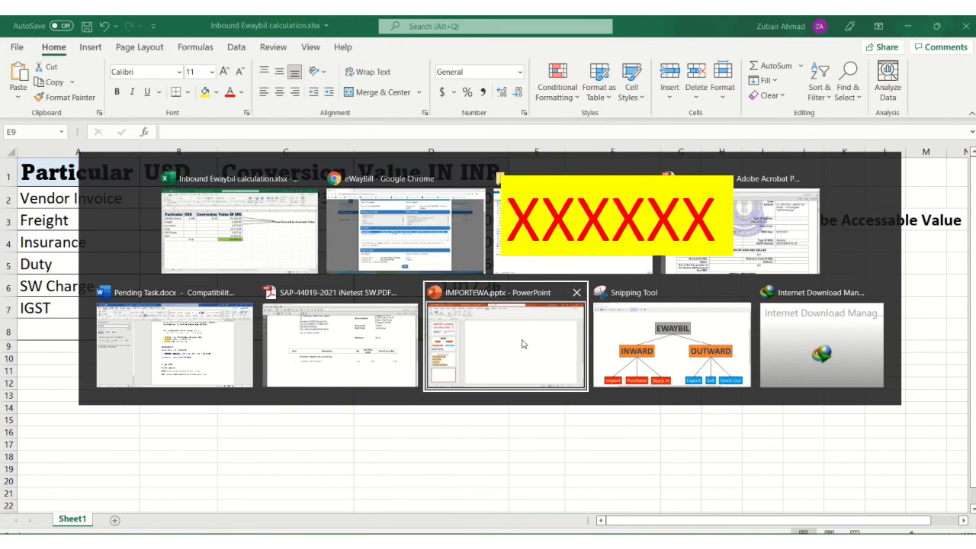
{"action": "key", "text": "alt+Tab"}
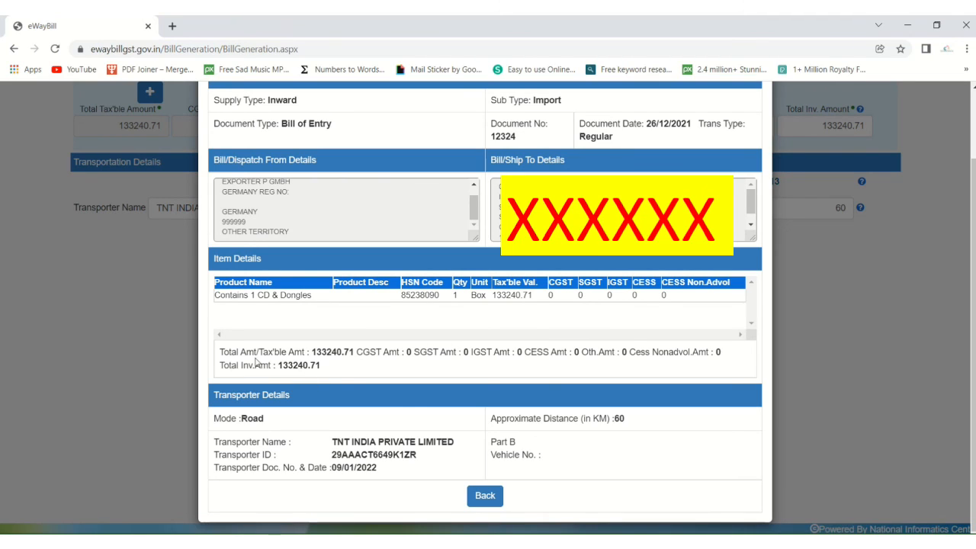
{"action": "left_click_drag", "start_coordinate": [288, 353], "coordinate": [372, 352]}
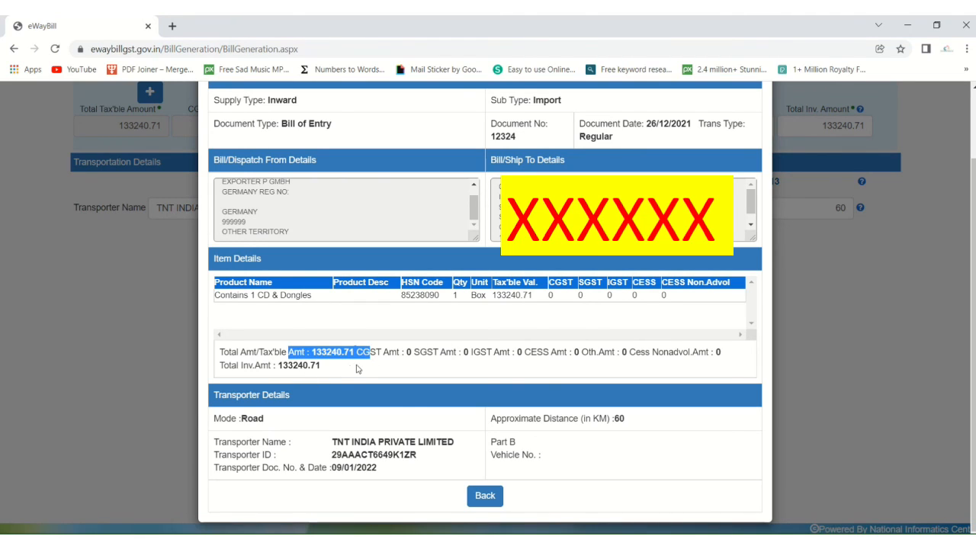
{"action": "left_click", "coordinate": [350, 370]}
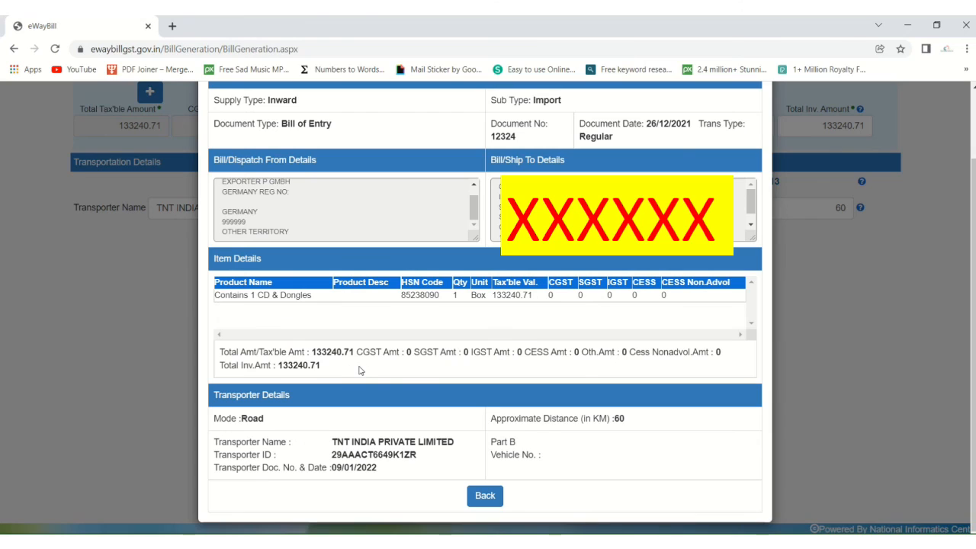
{"action": "left_click_drag", "start_coordinate": [339, 444], "coordinate": [381, 460]}
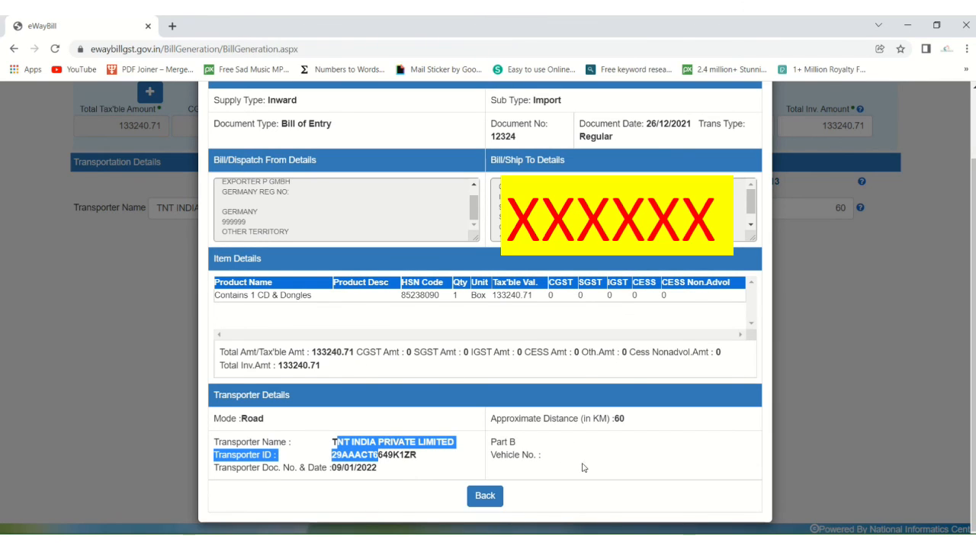
Step: Close the preview and submit the e-way bill to generate its Part-A slip
{"action": "left_click", "coordinate": [482, 499]}
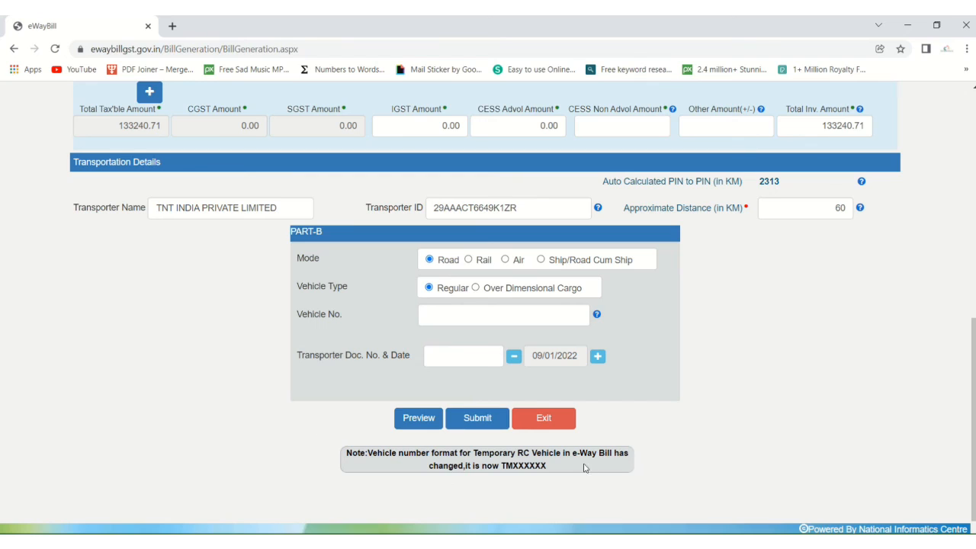
{"action": "left_click", "coordinate": [480, 417]}
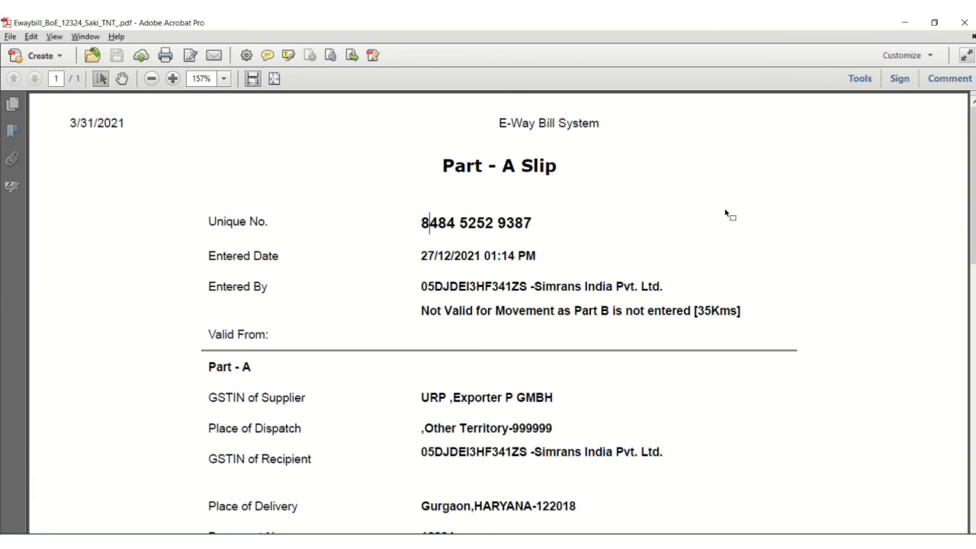
{"action": "scroll", "coordinate": [728, 213], "scroll_direction": "down", "scroll_amount": 10}
{"action": "scroll", "coordinate": [728, 214], "scroll_direction": "up", "scroll_amount": 10}
{"action": "scroll", "coordinate": [692, 423], "scroll_direction": "down", "scroll_amount": 4}
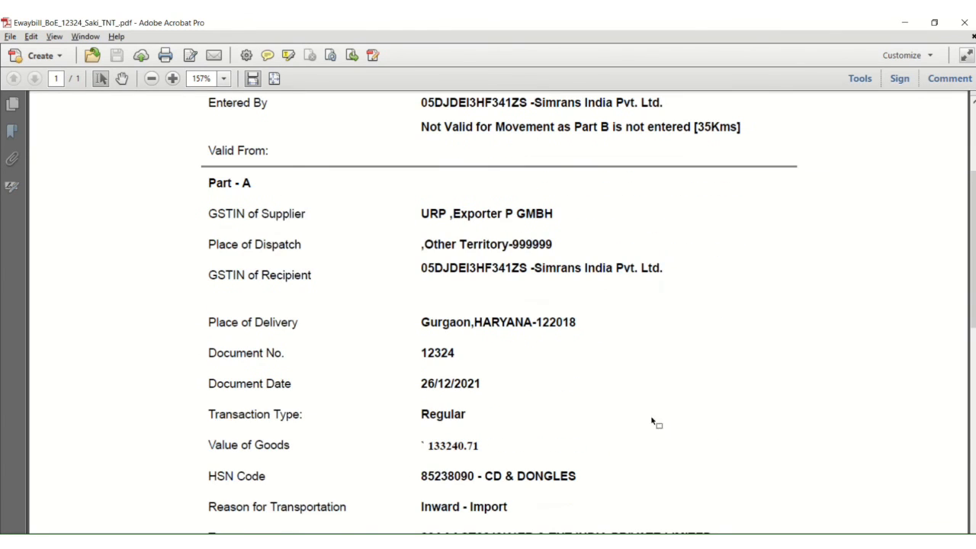
{"action": "scroll", "coordinate": [483, 381], "scroll_direction": "down", "scroll_amount": 2}
{"action": "left_click_drag", "start_coordinate": [429, 354], "coordinate": [503, 358]}
{"action": "left_click", "coordinate": [461, 354]}
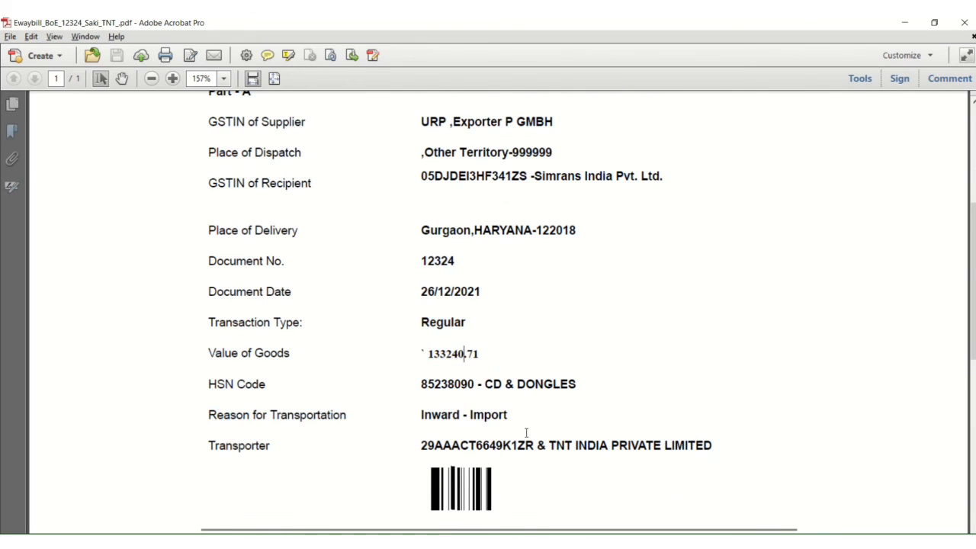
{"action": "scroll", "coordinate": [532, 436], "scroll_direction": "down", "scroll_amount": 1}
{"action": "left_click_drag", "start_coordinate": [549, 382], "coordinate": [715, 383]}
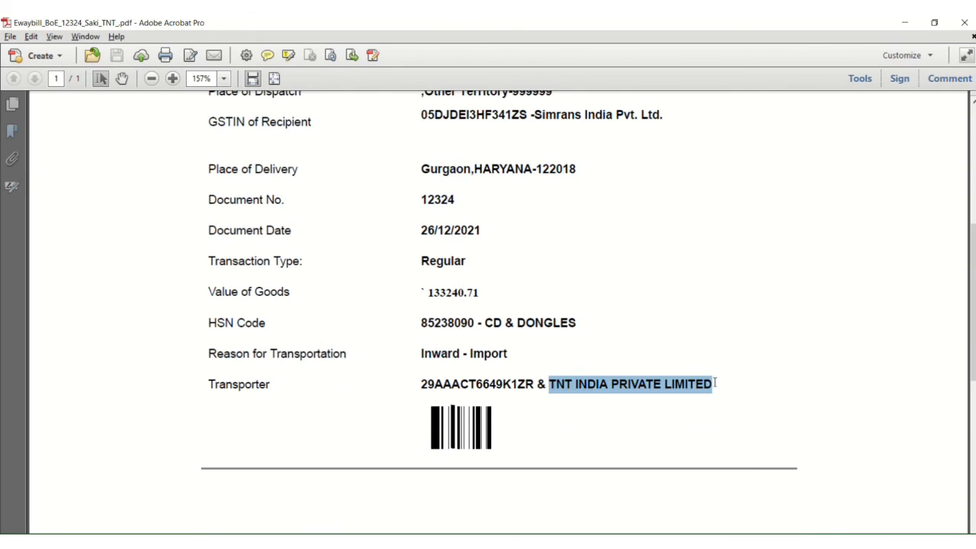
{"action": "left_click", "coordinate": [715, 383]}
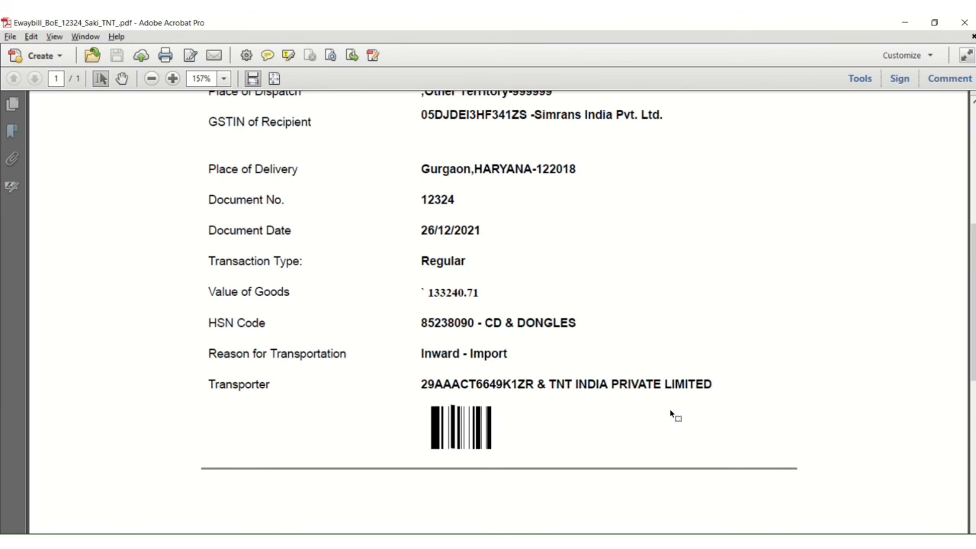